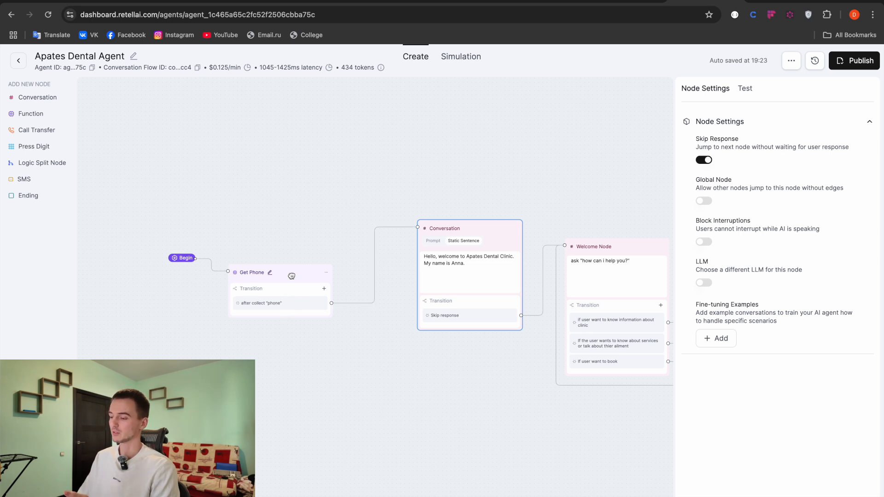
Open the get_phone custom function from the Get Phone node and review its description, webhook URL and JSON parameters.
{"action": "left_click", "coordinate": [292, 277]}
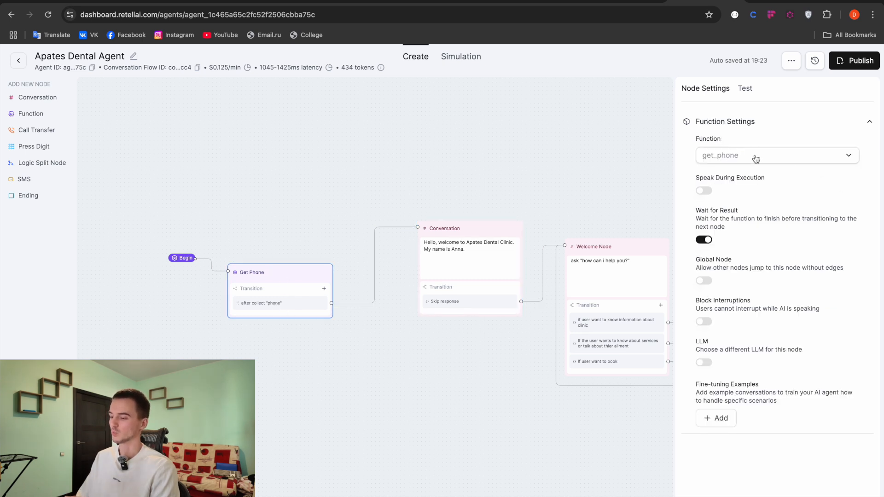
{"action": "left_click", "coordinate": [756, 157]}
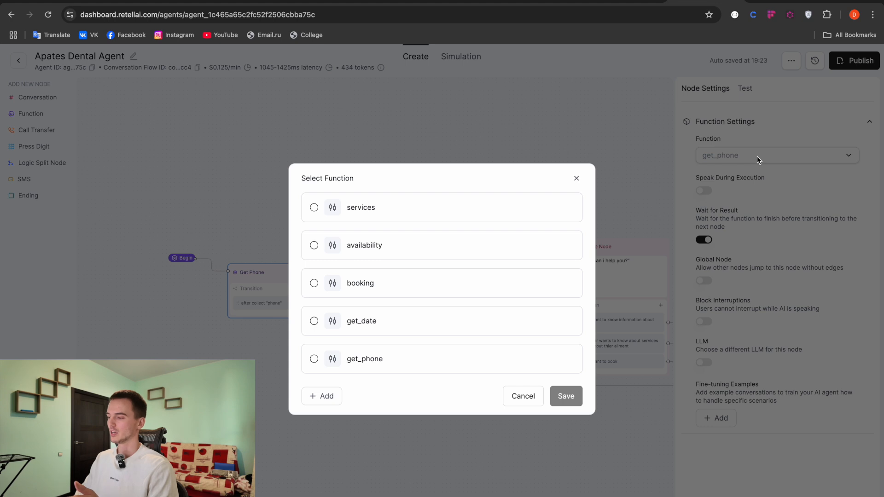
{"action": "left_click", "coordinate": [544, 359]}
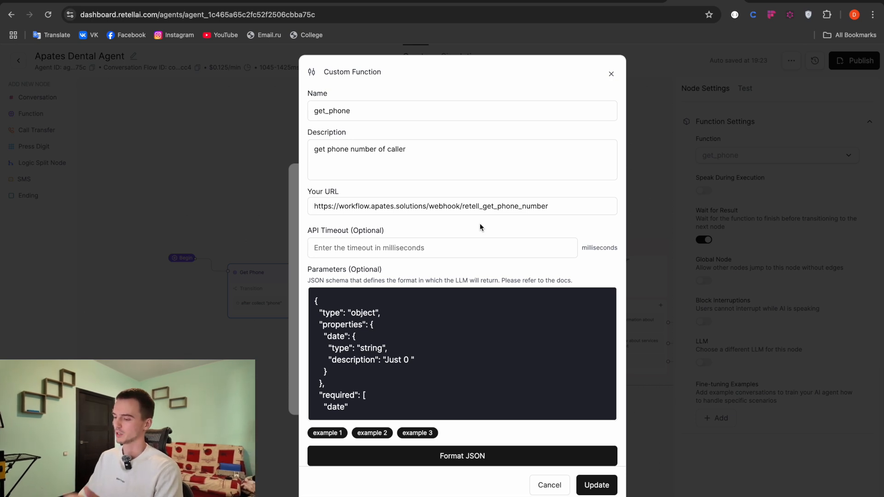
{"action": "scroll", "coordinate": [458, 333], "scroll_direction": "down", "scroll_amount": 2}
{"action": "scroll", "coordinate": [459, 334], "scroll_direction": "up", "scroll_amount": 2}
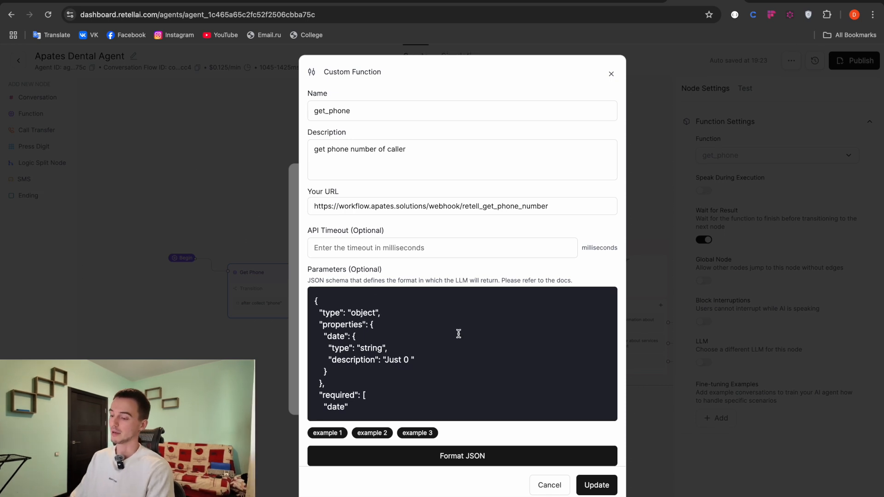
{"action": "scroll", "coordinate": [459, 333], "scroll_direction": "down", "scroll_amount": 1}
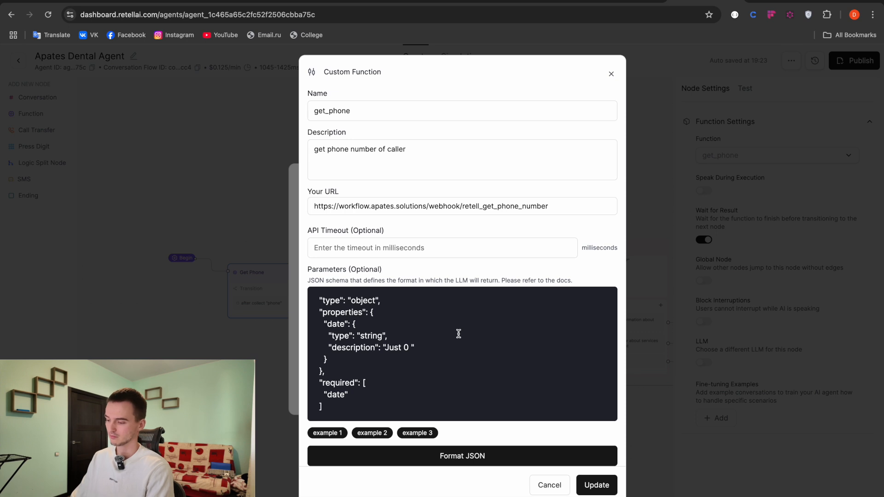
{"action": "scroll", "coordinate": [451, 346], "scroll_direction": "down", "scroll_amount": 1}
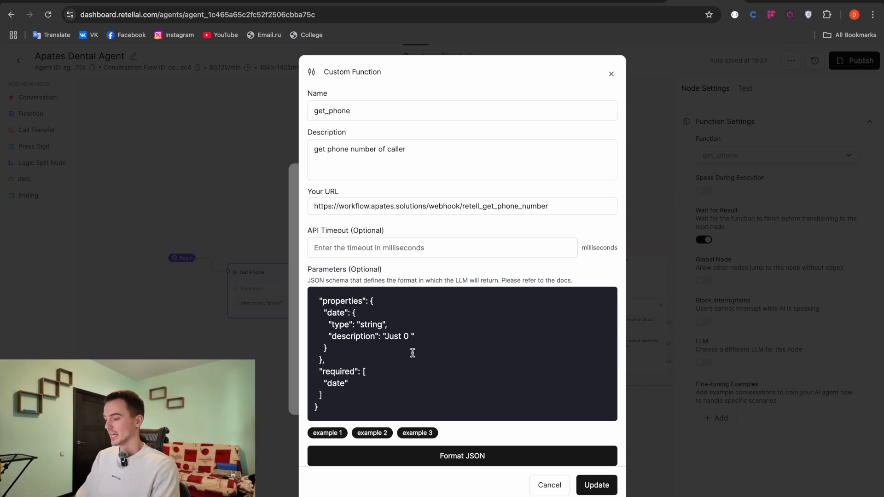
{"action": "scroll", "coordinate": [412, 352], "scroll_direction": "up", "scroll_amount": 1}
{"action": "scroll", "coordinate": [412, 353], "scroll_direction": "down", "scroll_amount": 1}
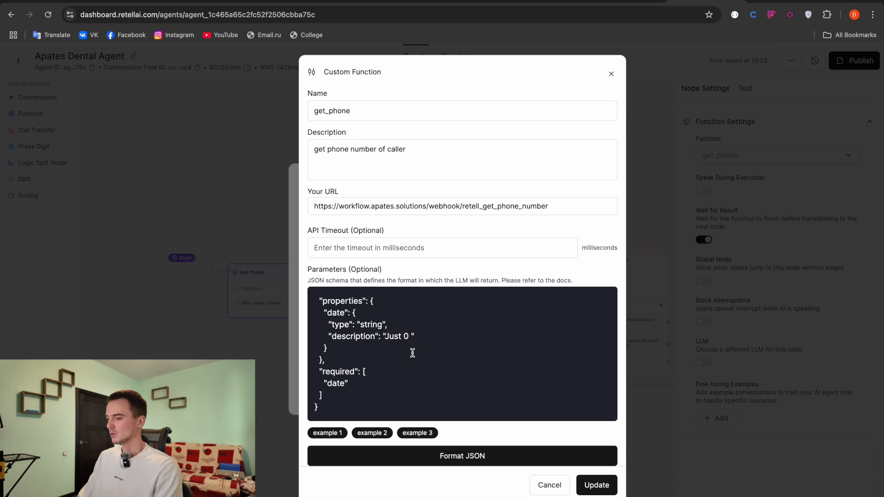
Switch to the Retell Webhooks workflow in n8n and inspect the Webhook7 and If5 nodes of the Get Caller Phone Number section.
{"action": "left_click", "coordinate": [540, 2]}
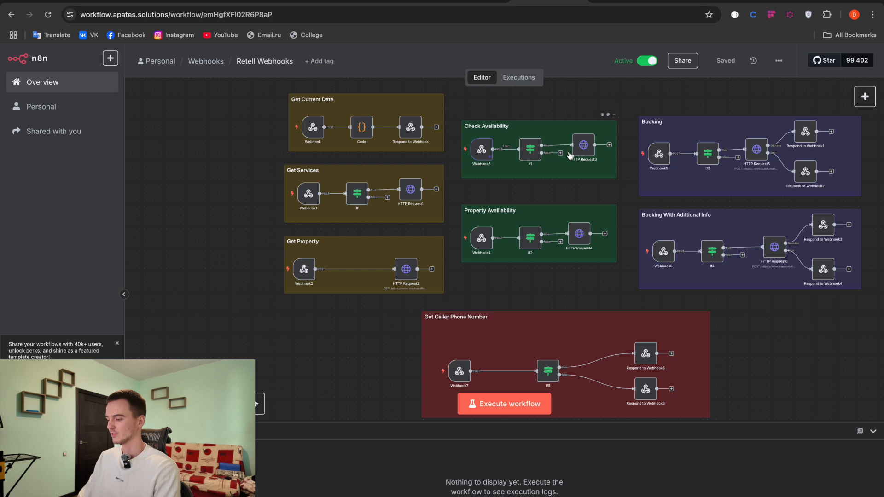
{"action": "scroll", "coordinate": [599, 261], "scroll_direction": "down", "scroll_amount": 2}
{"action": "mouse_move", "coordinate": [458, 328]}
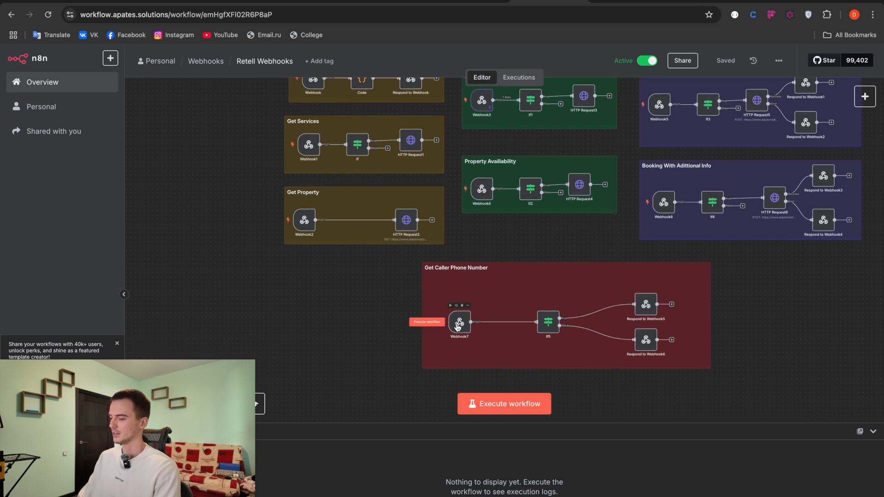
{"action": "double_click", "coordinate": [458, 327]}
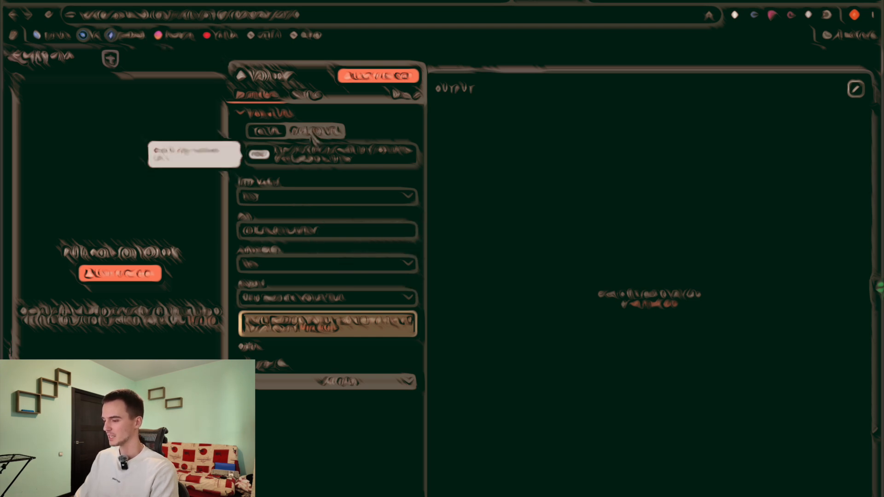
{"action": "left_click", "coordinate": [637, 66]}
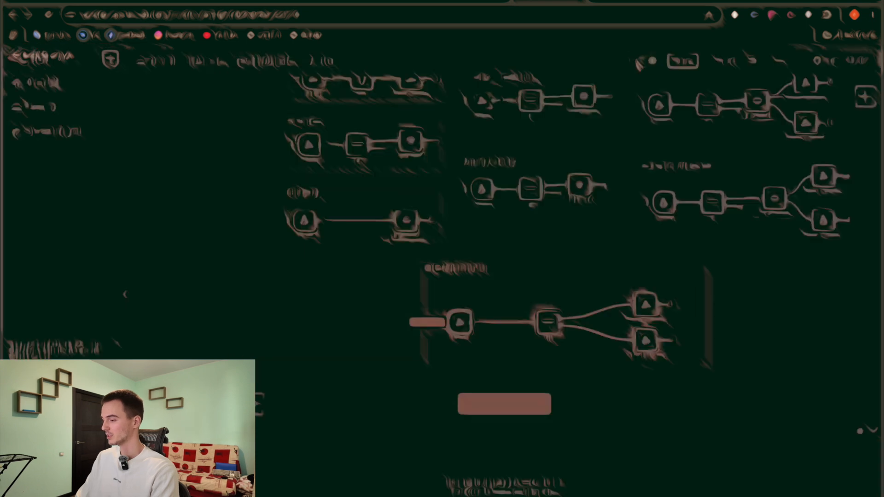
{"action": "double_click", "coordinate": [548, 321]}
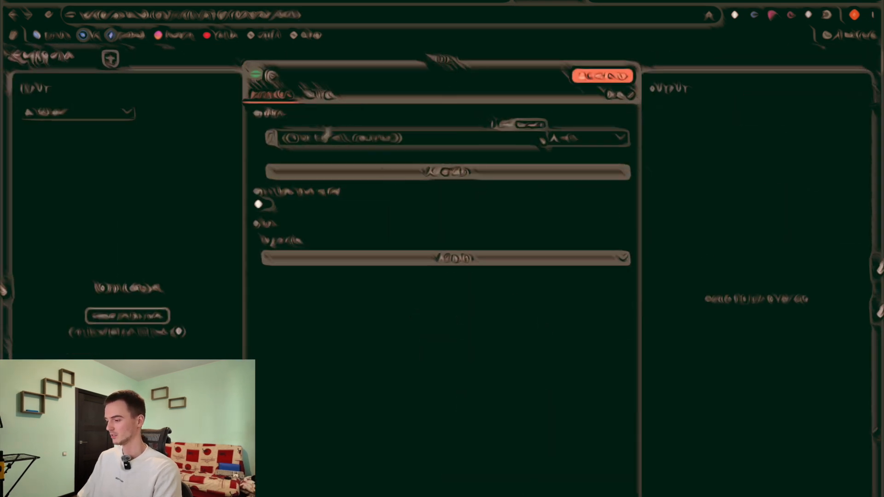
{"action": "left_click", "coordinate": [503, 55]}
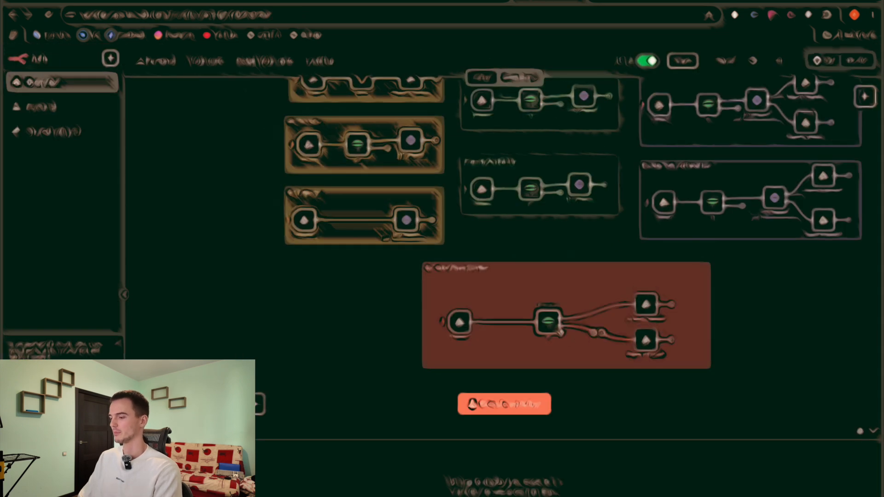
{"action": "scroll", "coordinate": [593, 322], "scroll_direction": "up", "scroll_amount": 3}
{"action": "scroll", "coordinate": [593, 323], "scroll_direction": "up", "scroll_amount": 5}
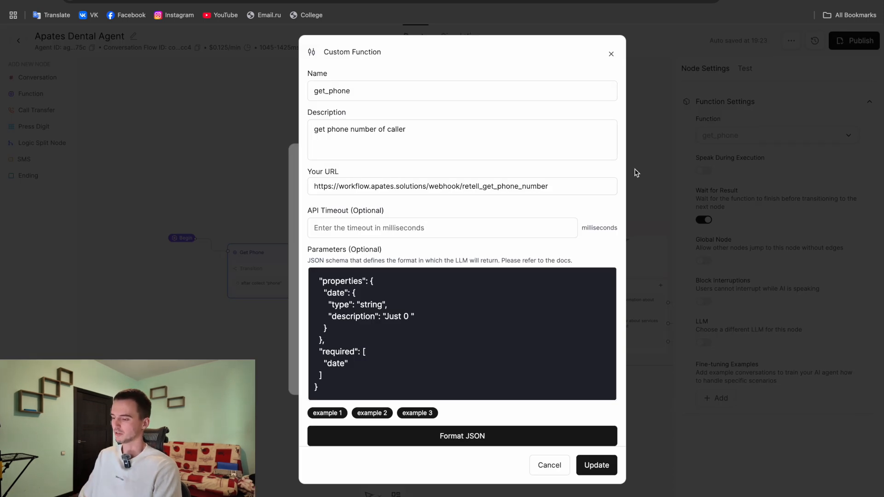
Return to the Retell agent, close the get_phone function, and open the greeting sentence of the Conversation node after Get Phone.
{"action": "left_click", "coordinate": [611, 54]}
{"action": "left_click", "coordinate": [449, 124]}
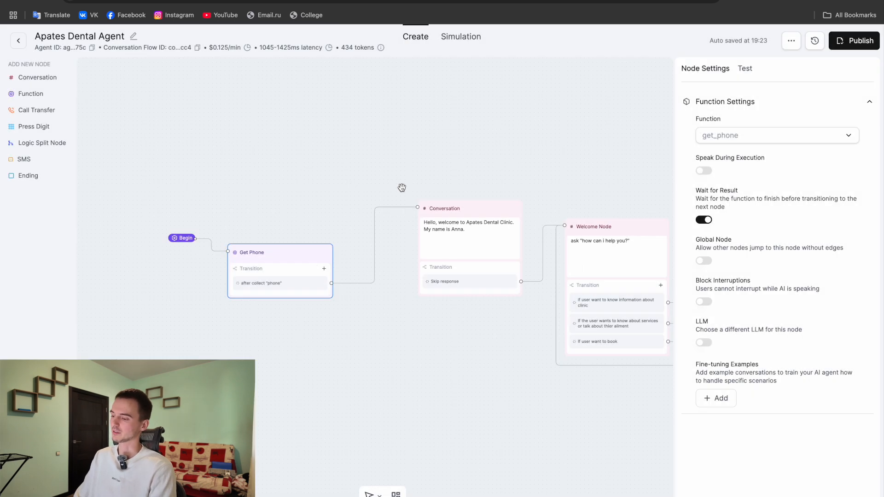
{"action": "left_click", "coordinate": [473, 235]}
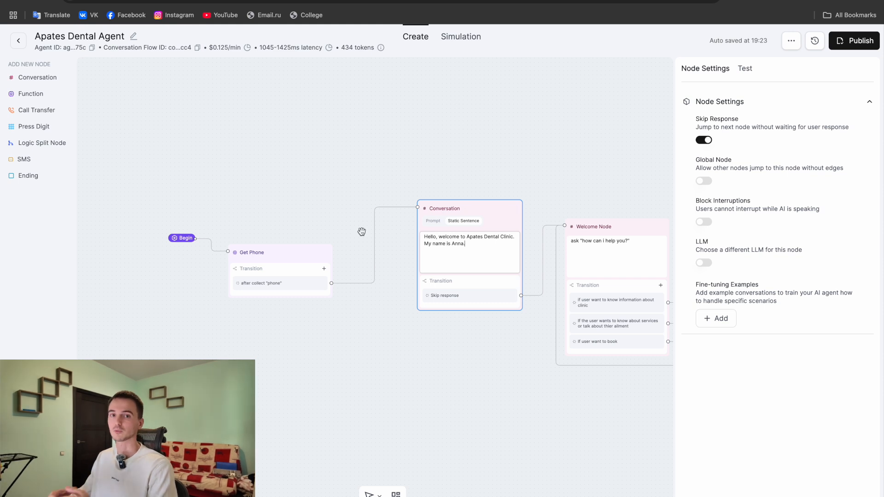
Examine the Welcome Node's transitions and trace where the clinic information, services and booking branches lead.
{"action": "scroll", "coordinate": [396, 172], "scroll_direction": "right", "scroll_amount": 5}
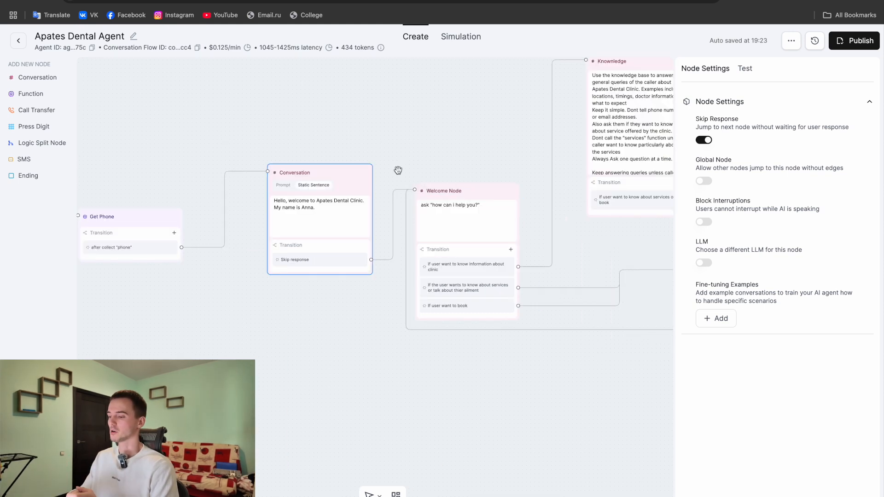
{"action": "scroll", "coordinate": [366, 177], "scroll_direction": "right", "scroll_amount": 4}
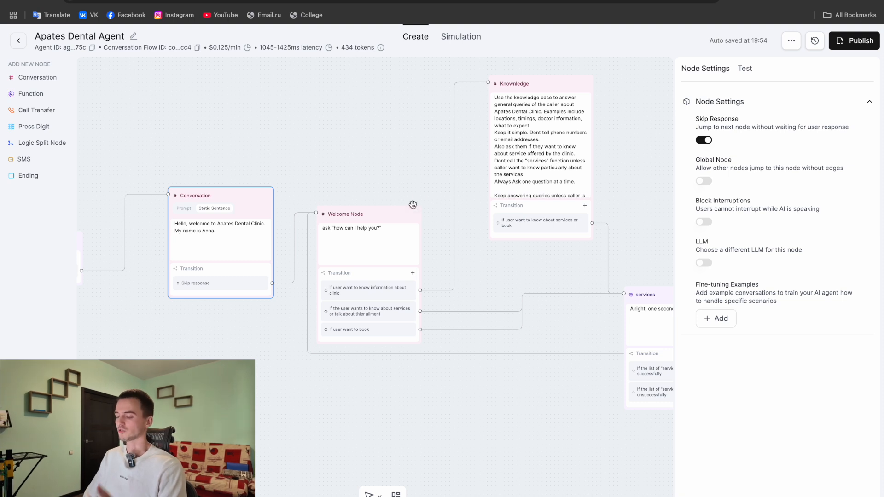
{"action": "left_click_drag", "start_coordinate": [424, 170], "coordinate": [340, 181]}
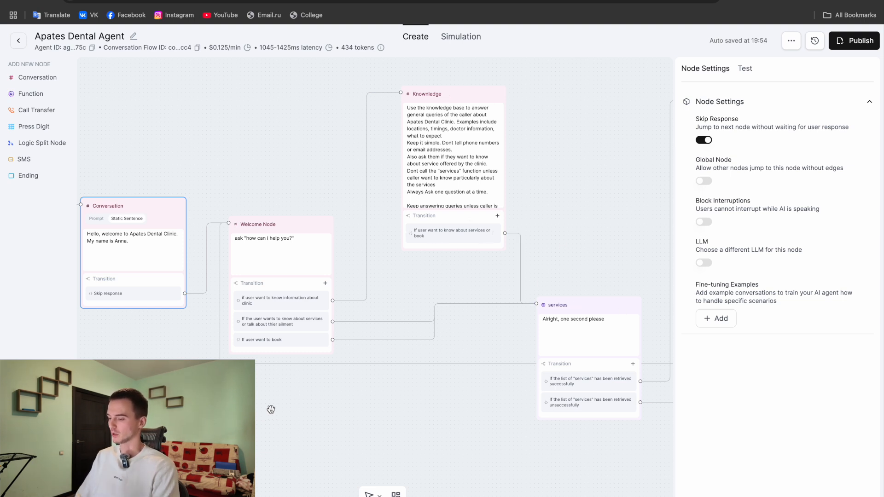
{"action": "left_click_drag", "start_coordinate": [295, 193], "coordinate": [211, 126]}
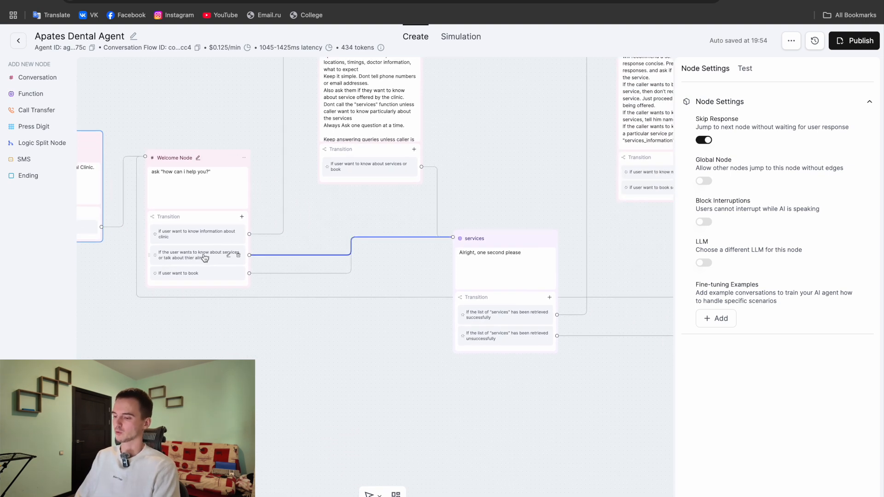
{"action": "left_click_drag", "start_coordinate": [484, 118], "coordinate": [479, 144]}
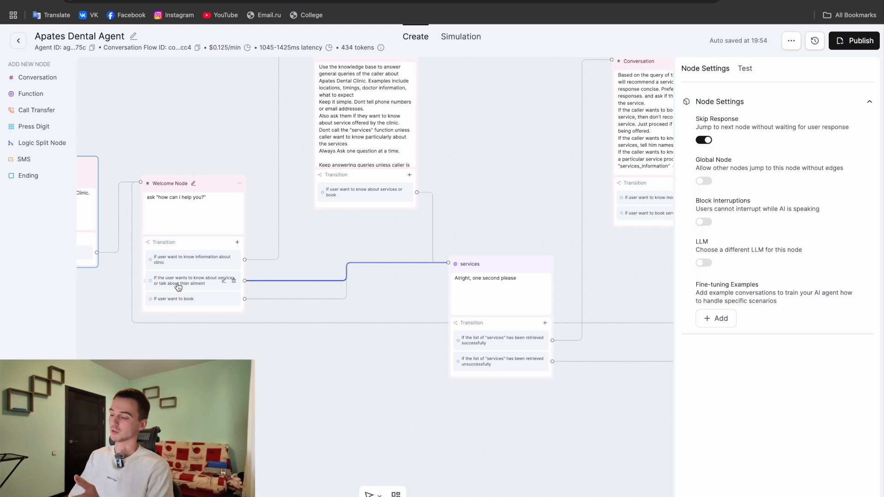
{"action": "scroll", "coordinate": [179, 287], "scroll_direction": "up", "scroll_amount": 5}
{"action": "scroll", "coordinate": [289, 326], "scroll_direction": "down", "scroll_amount": 5}
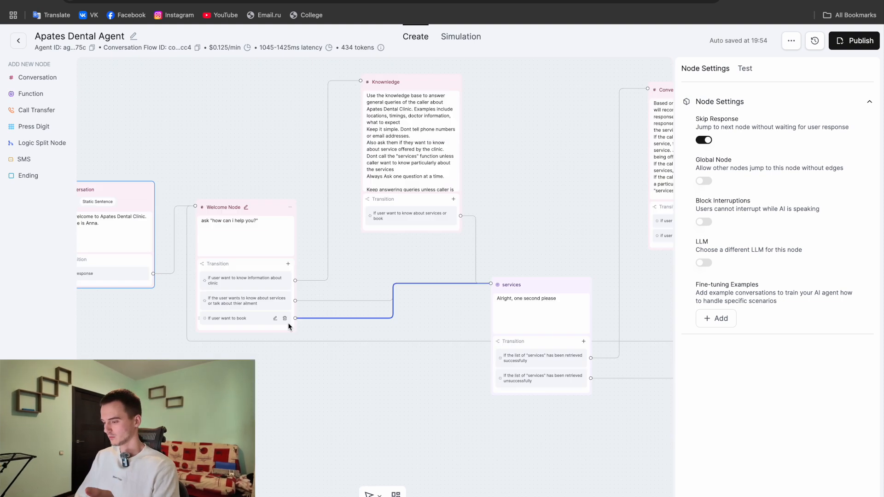
{"action": "left_click_drag", "start_coordinate": [571, 213], "coordinate": [534, 204]}
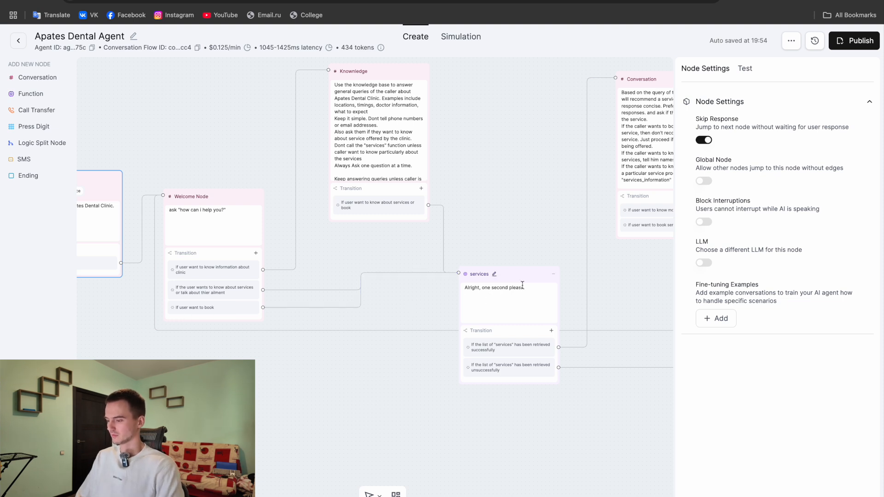
Review the Knownledge node's full prompt and open its transition condition leading to the services node.
{"action": "left_click_drag", "start_coordinate": [530, 221], "coordinate": [373, 174]}
{"action": "left_click_drag", "start_coordinate": [259, 207], "coordinate": [341, 288]}
{"action": "left_click", "coordinate": [334, 155]}
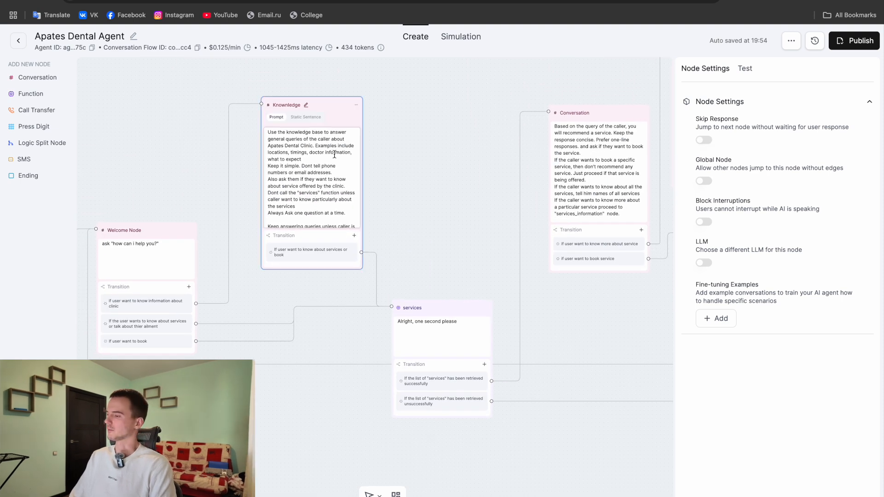
{"action": "left_click", "coordinate": [316, 199]}
{"action": "scroll", "coordinate": [322, 202], "scroll_direction": "down", "scroll_amount": 1}
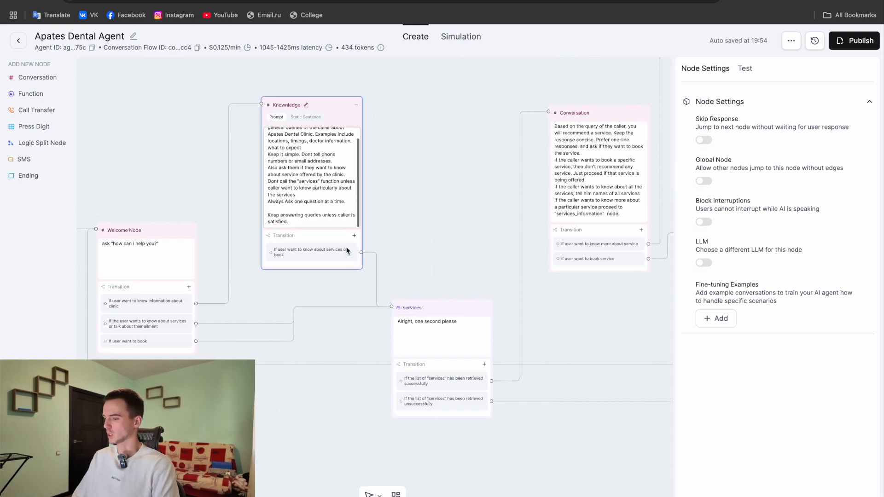
{"action": "left_click", "coordinate": [450, 327]}
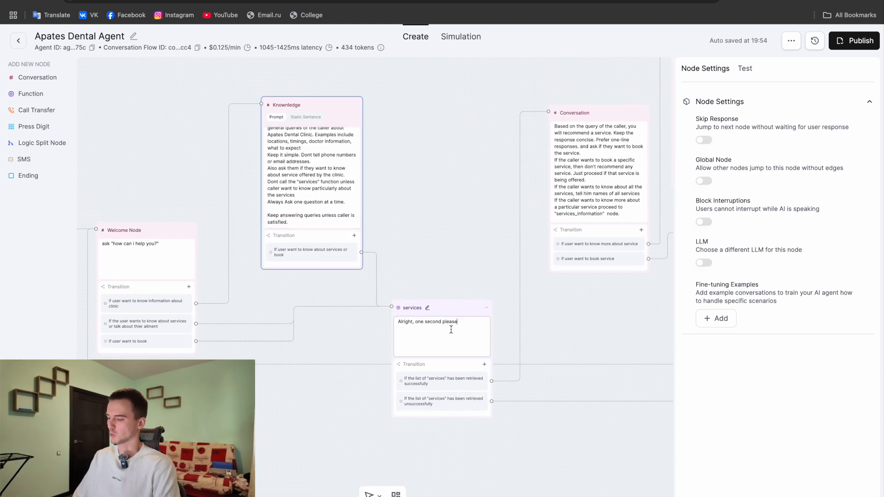
{"action": "left_click", "coordinate": [300, 243]}
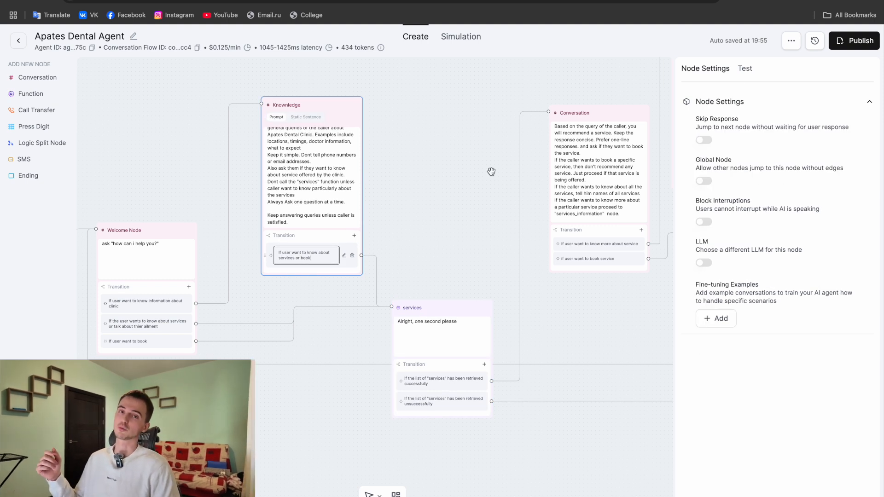
Inspect the services node's function settings and its static sentence, then deselect the node.
{"action": "left_click_drag", "start_coordinate": [424, 222], "coordinate": [368, 178]}
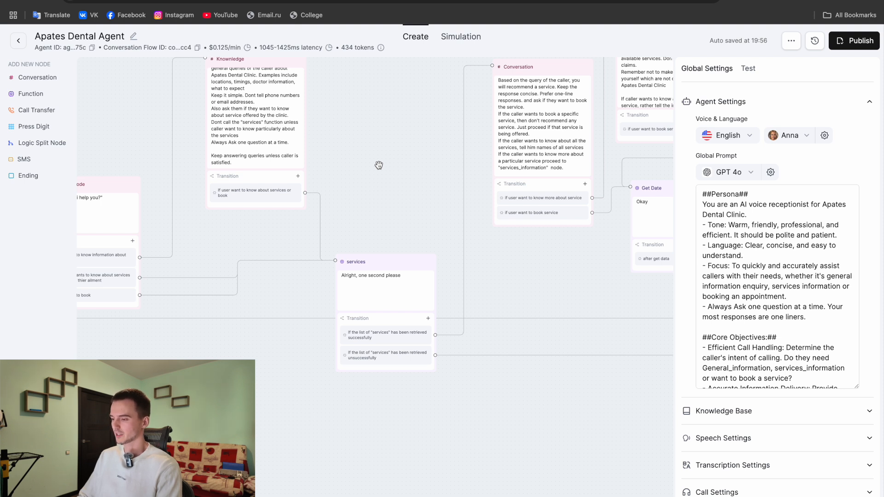
{"action": "left_click", "coordinate": [396, 266]}
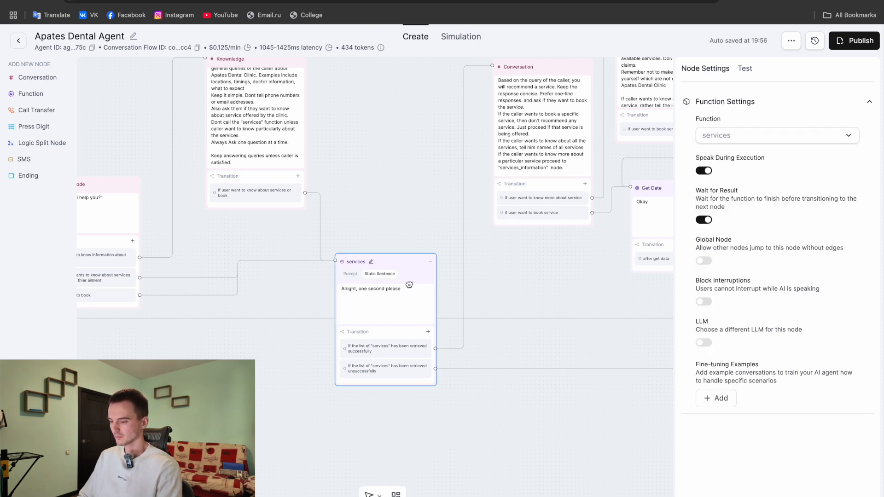
{"action": "left_click", "coordinate": [406, 301]}
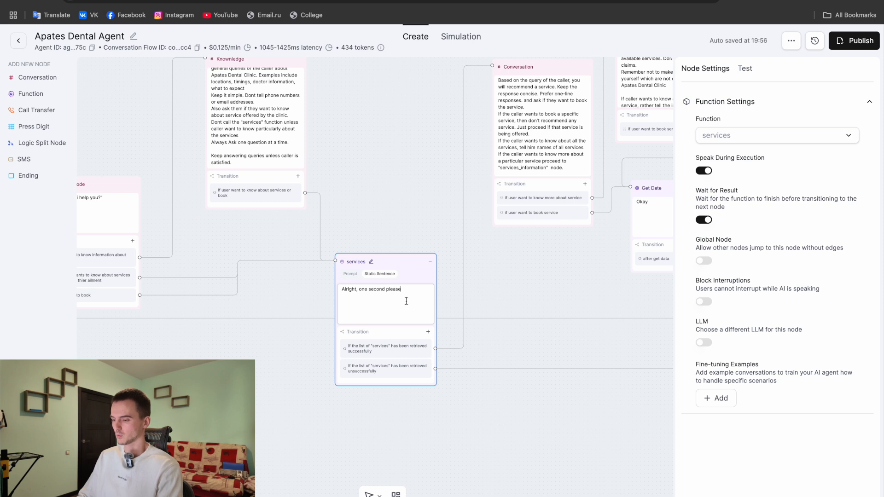
{"action": "left_click", "coordinate": [424, 179]}
Examine the services node's outgoing transitions and open the condition for successfully retrieving the list of services.
{"action": "left_click_drag", "start_coordinate": [397, 162], "coordinate": [254, 208]}
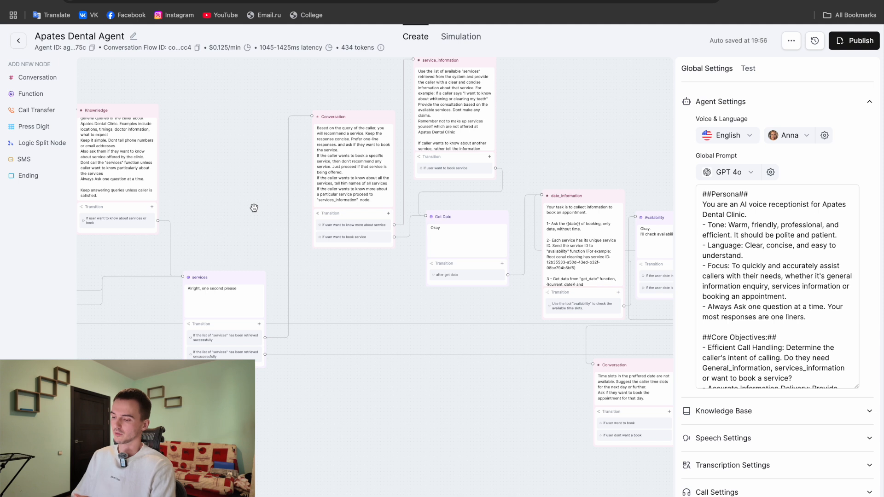
{"action": "left_click_drag", "start_coordinate": [254, 208], "coordinate": [258, 158]}
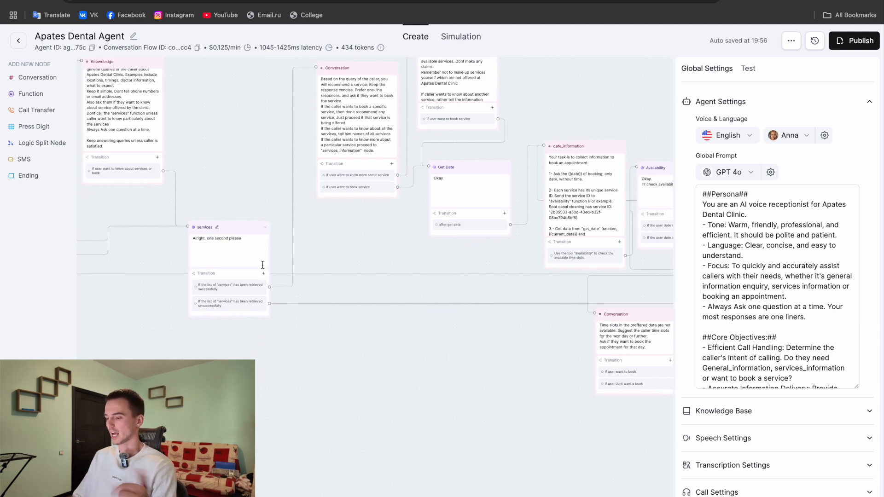
{"action": "scroll", "coordinate": [217, 303], "scroll_direction": "up", "scroll_amount": 2}
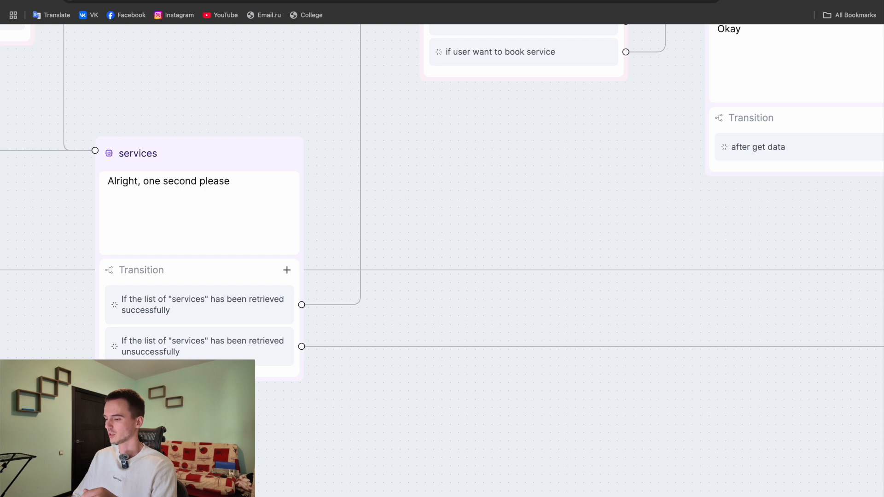
{"action": "left_click", "coordinate": [310, 314]}
{"action": "scroll", "coordinate": [309, 313], "scroll_direction": "down", "scroll_amount": 3}
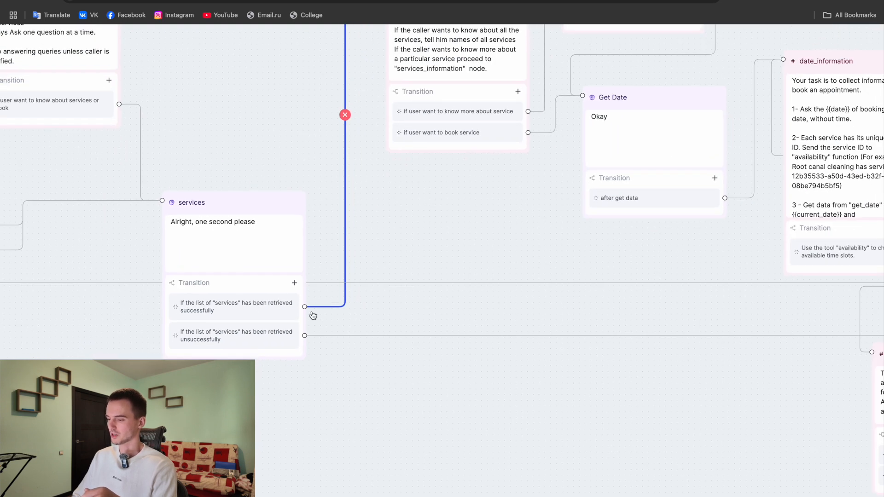
{"action": "left_click", "coordinate": [247, 314]}
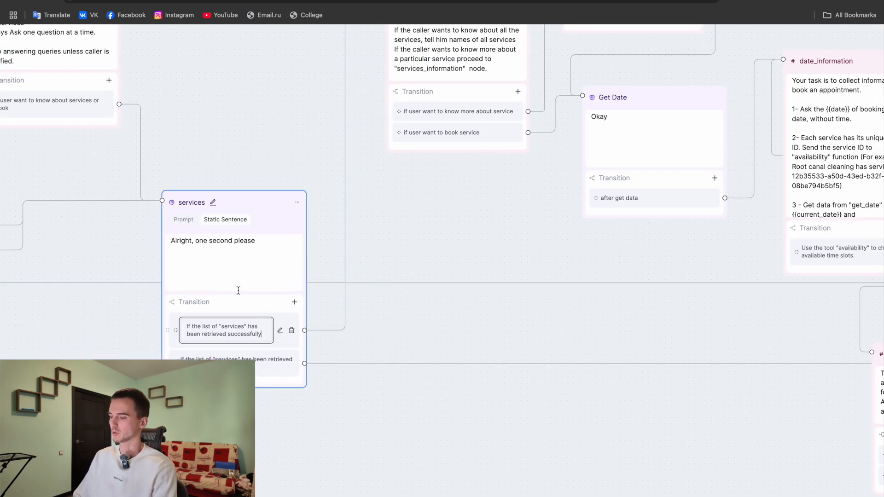
Locate the Conversation node that follows the services node and review its service recommendation prompt.
{"action": "scroll", "coordinate": [399, 235], "scroll_direction": "down", "scroll_amount": 5}
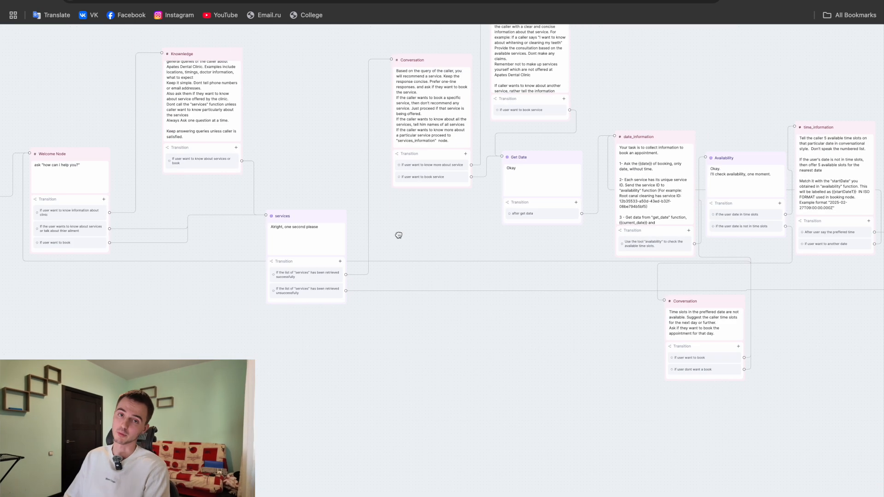
{"action": "left_click_drag", "start_coordinate": [398, 235], "coordinate": [294, 356]}
{"action": "scroll", "coordinate": [329, 195], "scroll_direction": "up", "scroll_amount": 3}
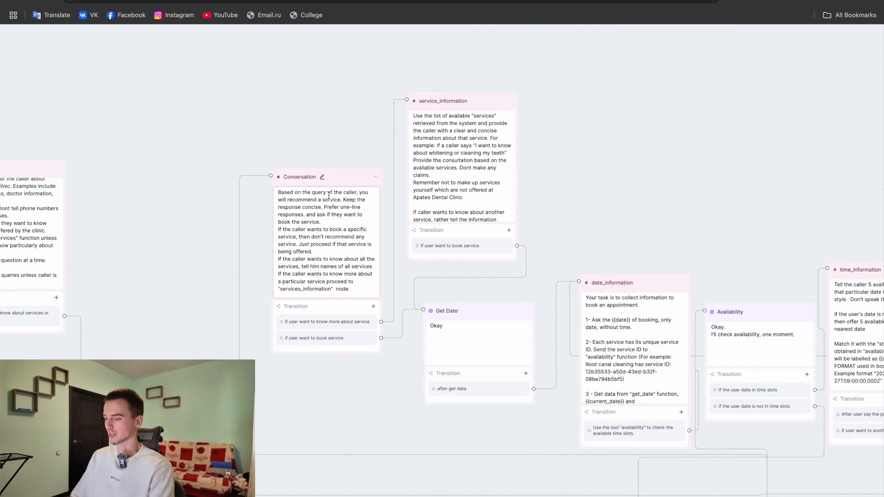
{"action": "scroll", "coordinate": [322, 289], "scroll_direction": "up", "scroll_amount": 2}
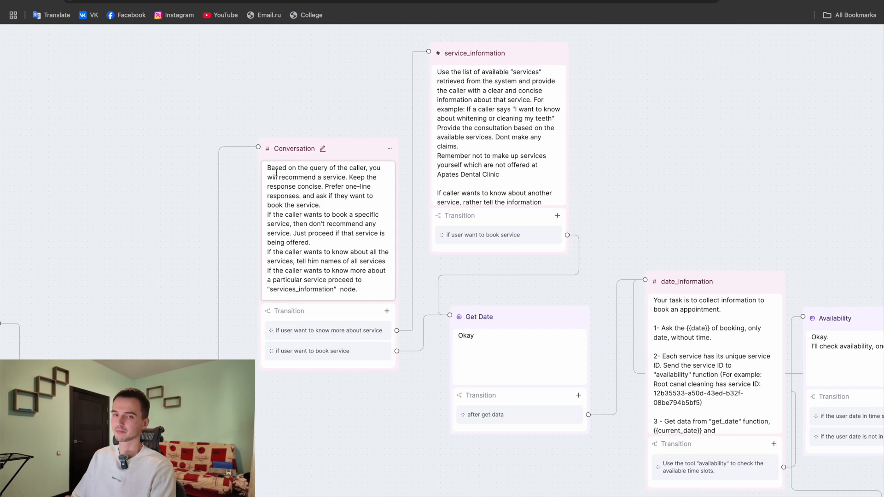
{"action": "left_click", "coordinate": [367, 188]}
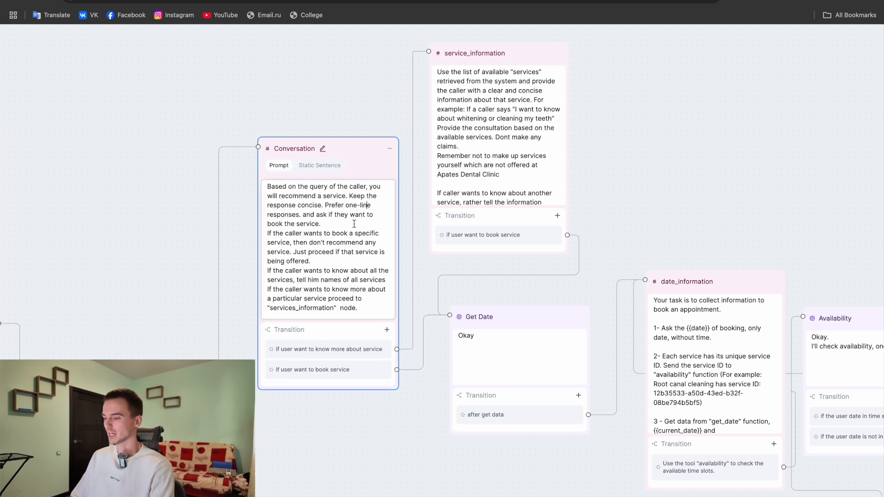
{"action": "left_click_drag", "start_coordinate": [159, 216], "coordinate": [162, 149]}
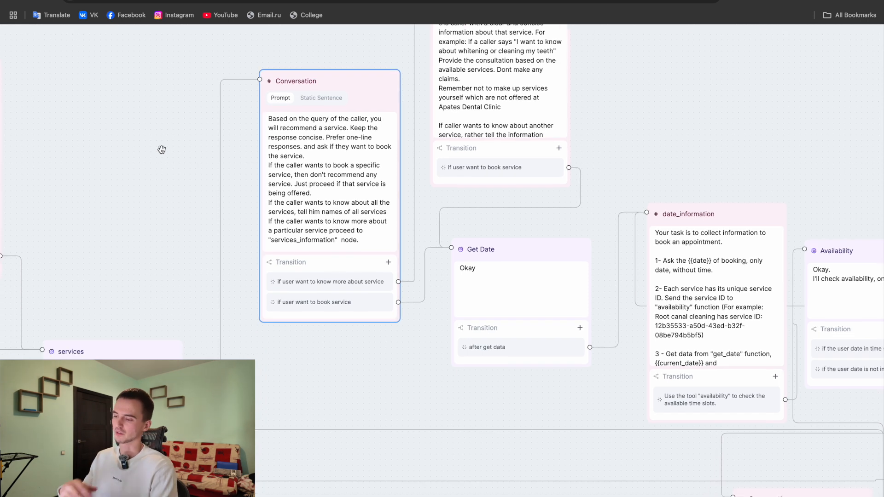
Examine where the Conversation node's service details and booking transitions lead.
{"action": "scroll", "coordinate": [161, 150], "scroll_direction": "down", "scroll_amount": 3}
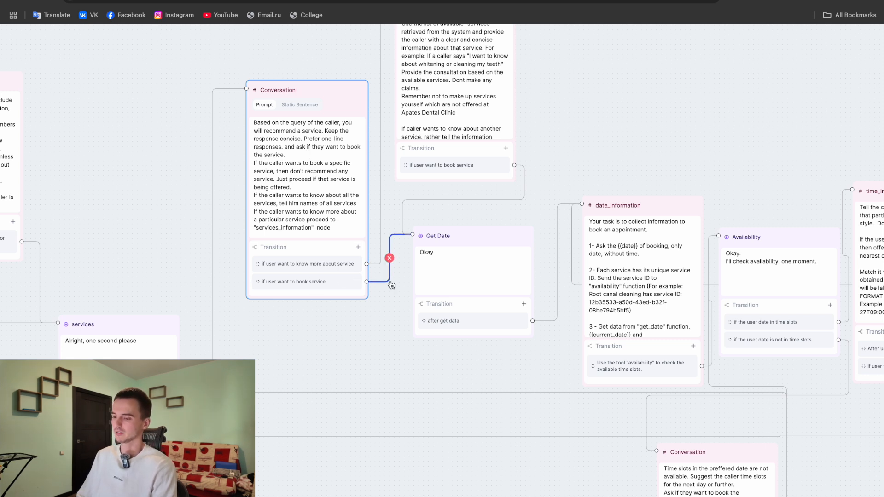
{"action": "scroll", "coordinate": [330, 414], "scroll_direction": "down", "scroll_amount": 3}
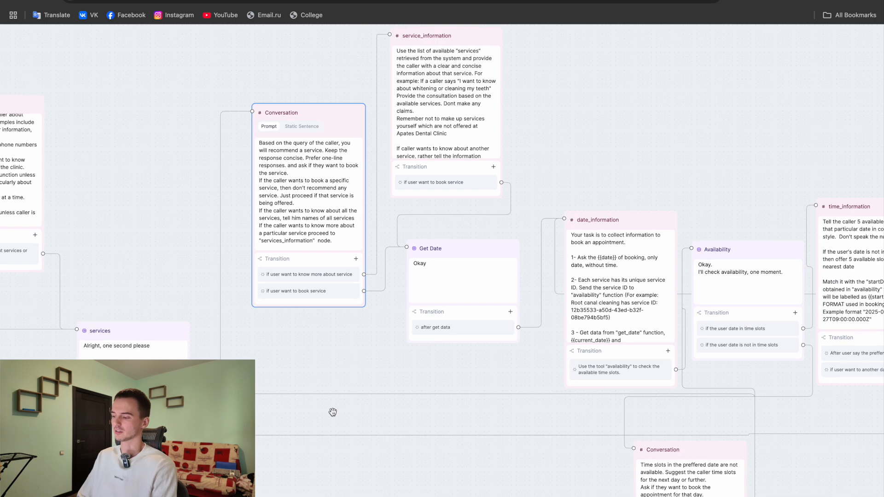
{"action": "left_click_drag", "start_coordinate": [369, 367], "coordinate": [265, 270]}
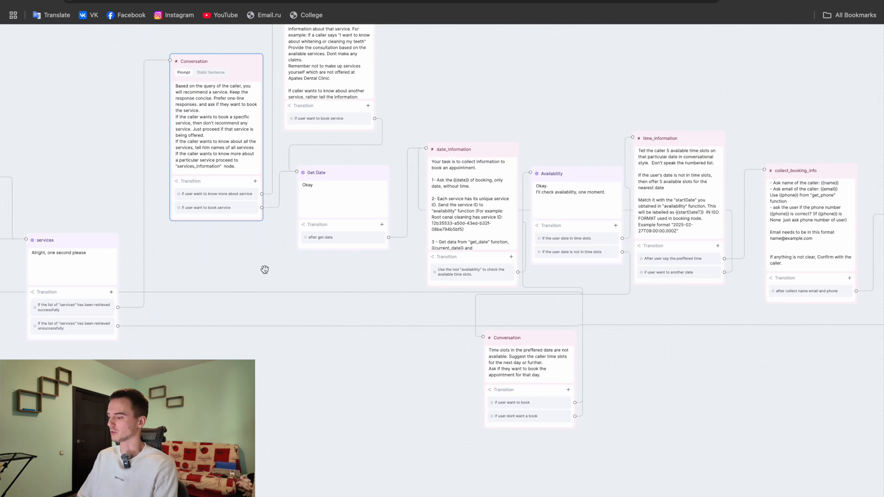
Trace the services node's unsuccessful retrieval transition to the error node and on to end_call, reviewing the error prompt.
{"action": "scroll", "coordinate": [81, 356], "scroll_direction": "up", "scroll_amount": 3}
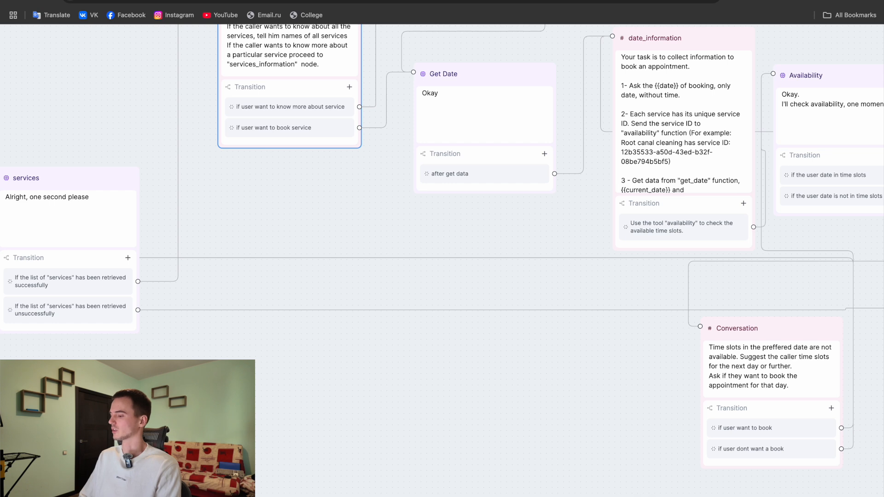
{"action": "scroll", "coordinate": [106, 368], "scroll_direction": "up", "scroll_amount": 1}
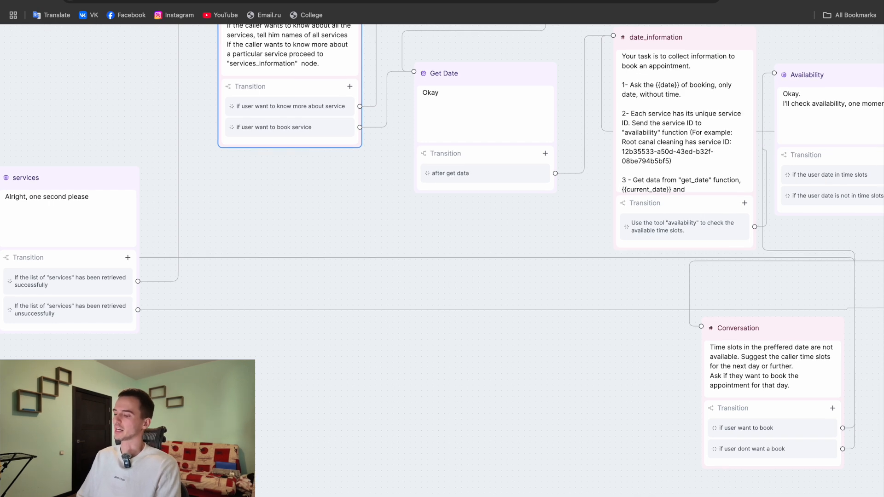
{"action": "scroll", "coordinate": [110, 317], "scroll_direction": "down", "scroll_amount": 5}
{"action": "right_click", "coordinate": [110, 317]}
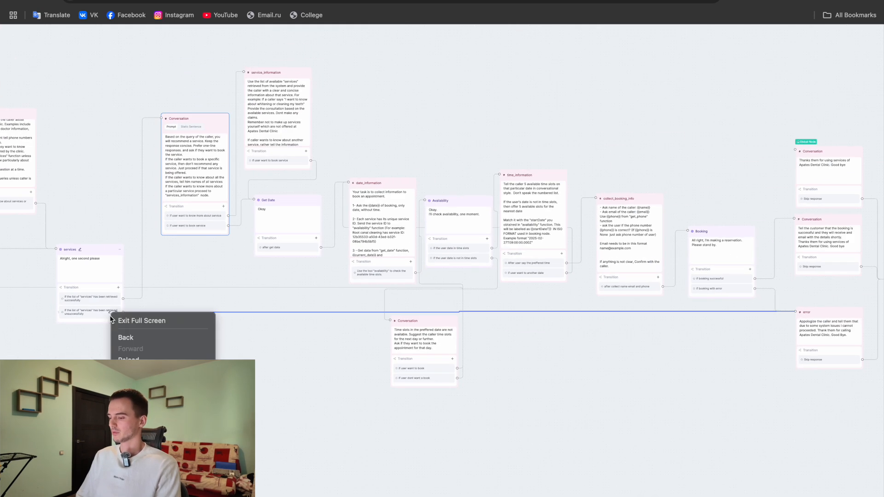
{"action": "left_click", "coordinate": [638, 372]}
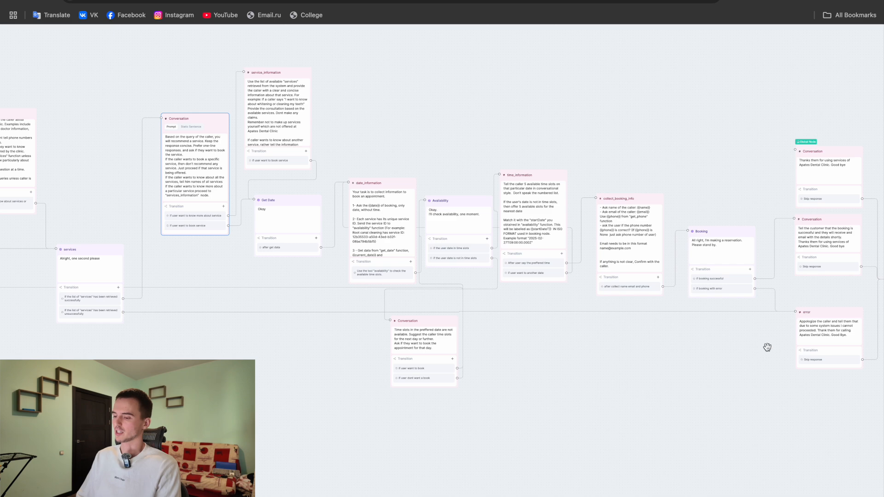
{"action": "left_click_drag", "start_coordinate": [767, 347], "coordinate": [483, 358]}
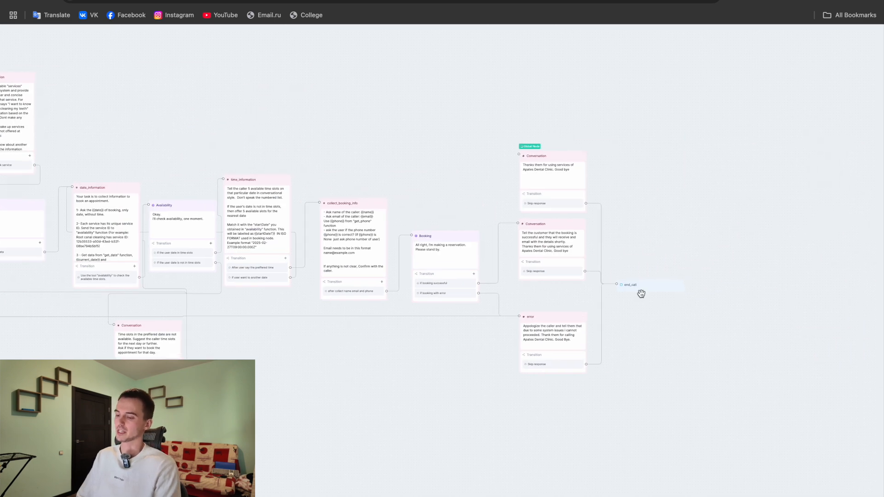
{"action": "scroll", "coordinate": [641, 292], "scroll_direction": "up", "scroll_amount": 5}
{"action": "left_click_drag", "start_coordinate": [608, 344], "coordinate": [705, 252]}
{"action": "scroll", "coordinate": [705, 252], "scroll_direction": "down", "scroll_amount": 4}
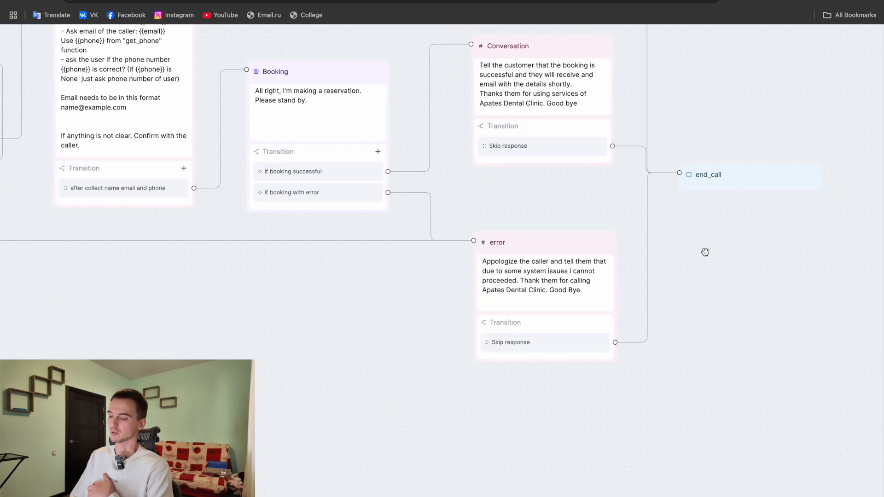
{"action": "left_click_drag", "start_coordinate": [264, 329], "coordinate": [496, 331]}
{"action": "scroll", "coordinate": [496, 331], "scroll_direction": "down", "scroll_amount": 1}
{"action": "scroll", "coordinate": [496, 332], "scroll_direction": "down", "scroll_amount": 1}
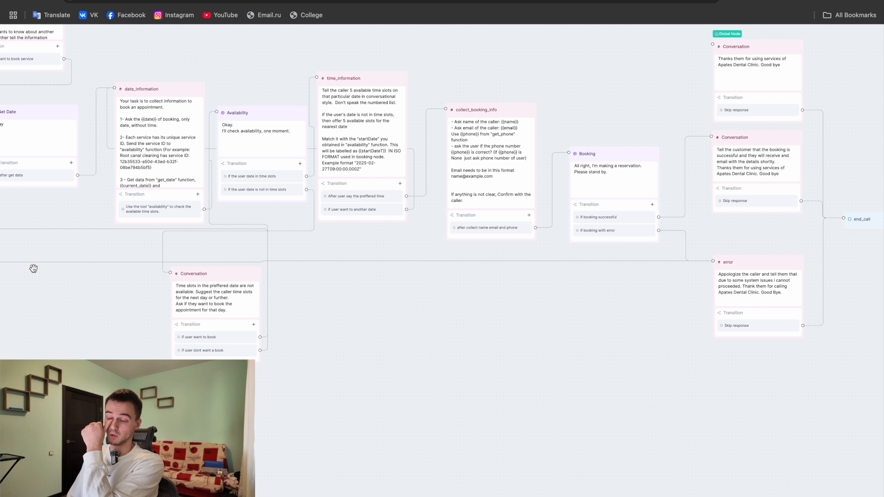
Return to the service recommendation Conversation node and follow its transitions to service_information and Get Date.
{"action": "left_click_drag", "start_coordinate": [34, 282], "coordinate": [174, 395]}
{"action": "left_click_drag", "start_coordinate": [198, 368], "coordinate": [354, 336]}
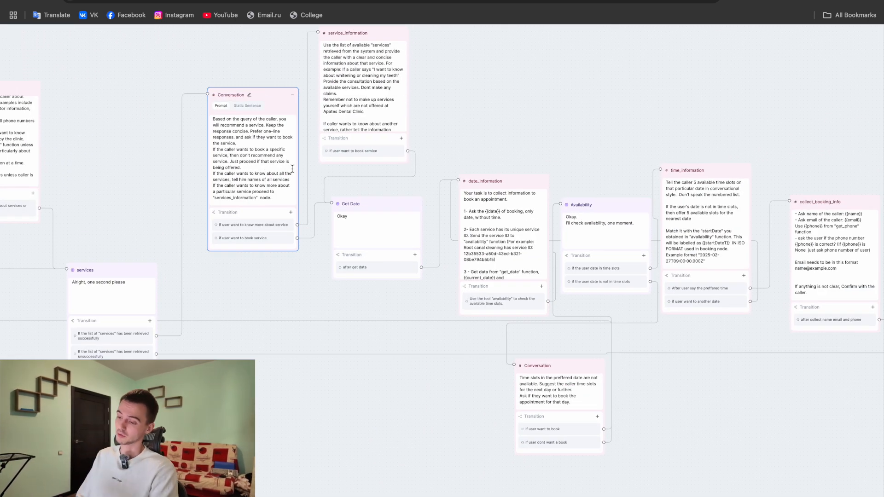
{"action": "scroll", "coordinate": [171, 286], "scroll_direction": "up", "scroll_amount": 2}
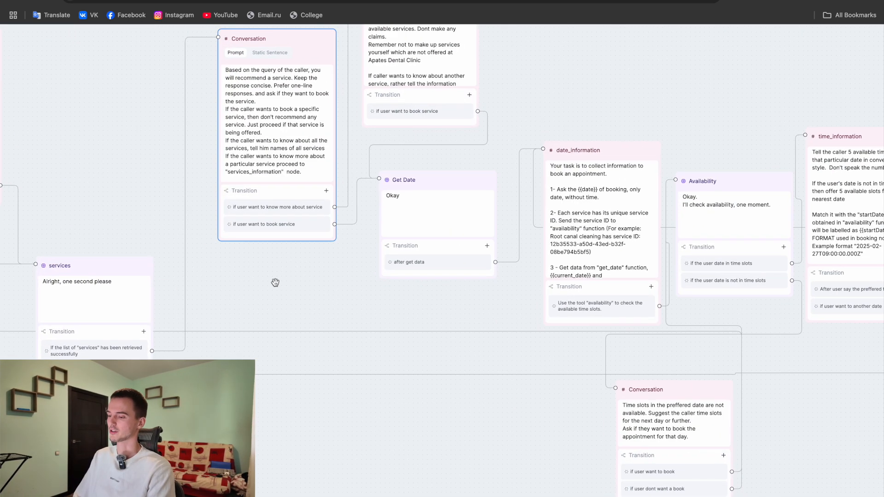
{"action": "left_click_drag", "start_coordinate": [280, 284], "coordinate": [226, 339]}
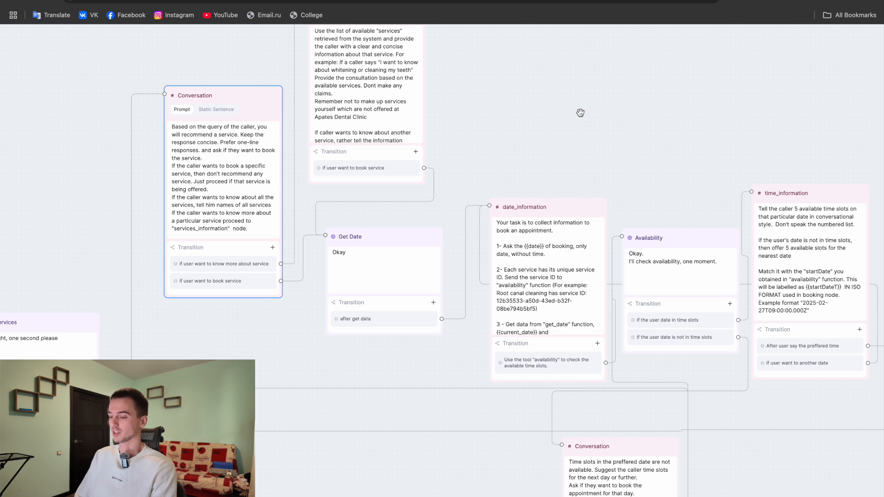
{"action": "scroll", "coordinate": [580, 112], "scroll_direction": "right", "scroll_amount": 5}
{"action": "scroll", "coordinate": [580, 112], "scroll_direction": "up", "scroll_amount": 2}
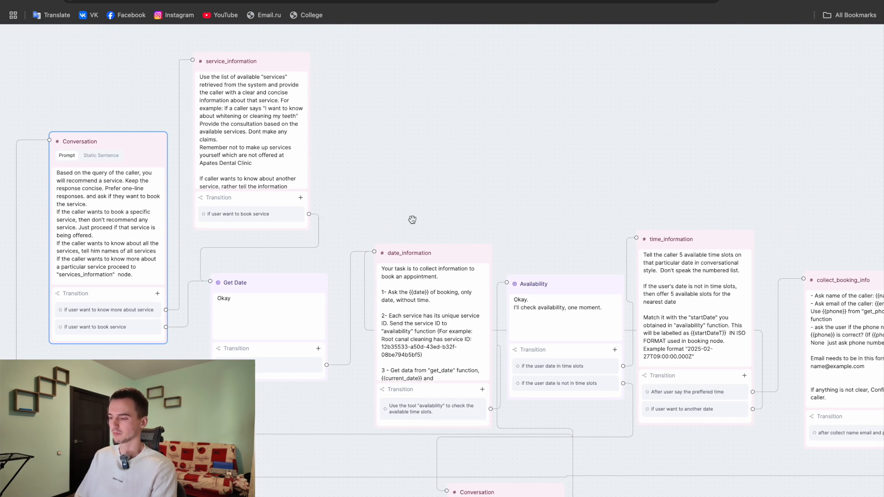
{"action": "scroll", "coordinate": [79, 335], "scroll_direction": "up", "scroll_amount": 3}
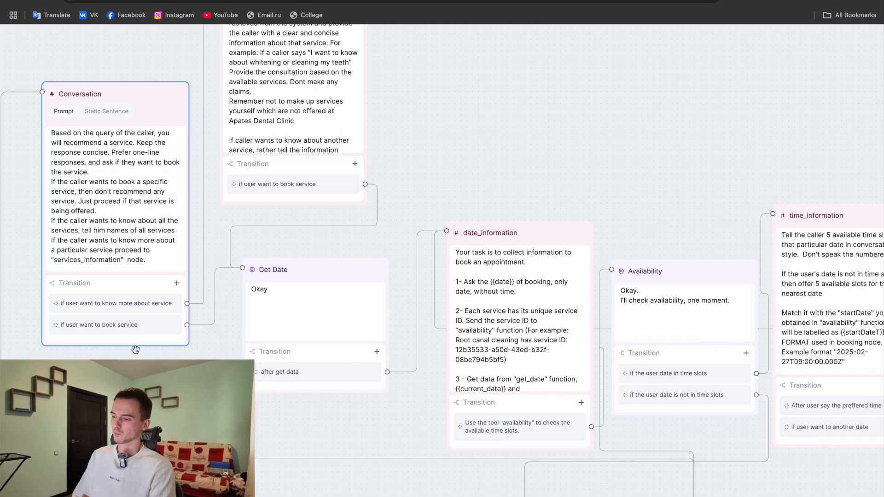
Review the service_information node's prompt and trace its booking transition through Get Date to date_information.
{"action": "mouse_move", "coordinate": [446, 115]}
{"action": "left_mouse_down"}
{"action": "mouse_move", "coordinate": [446, 281]}
{"action": "mouse_move", "coordinate": [502, 202]}
{"action": "left_mouse_up"}
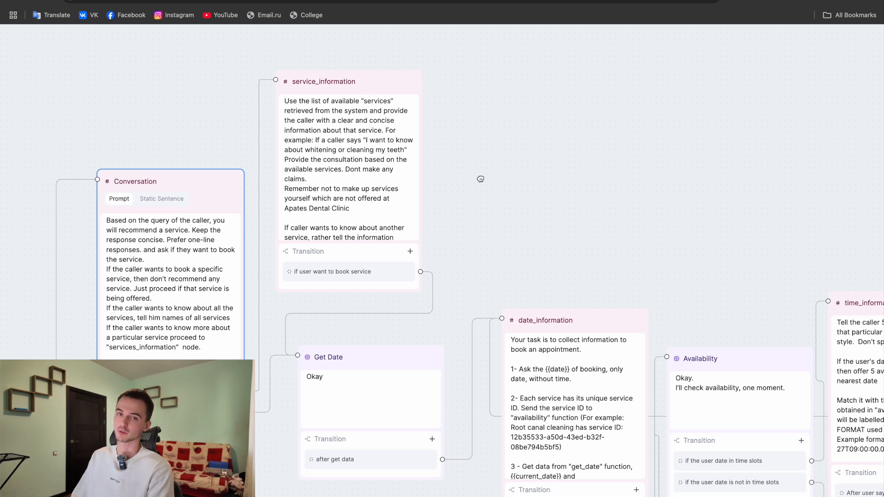
{"action": "left_click_drag", "start_coordinate": [479, 178], "coordinate": [471, 143]}
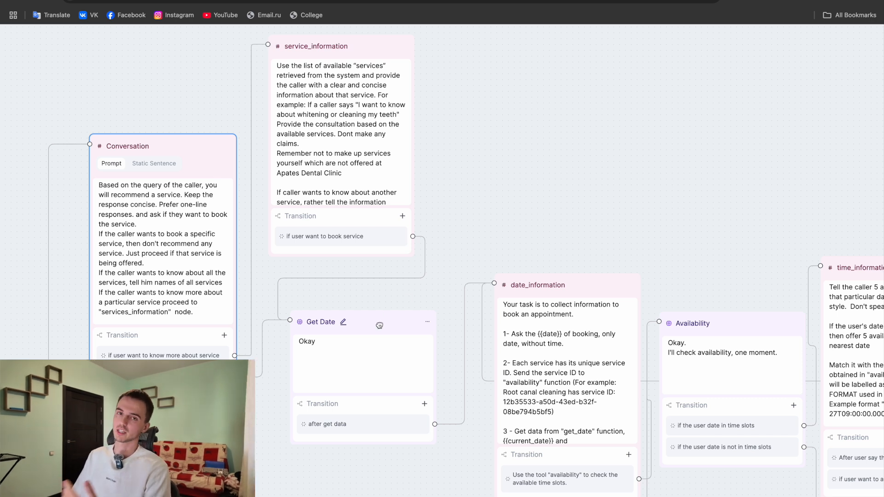
{"action": "left_click_drag", "start_coordinate": [599, 185], "coordinate": [417, 143]}
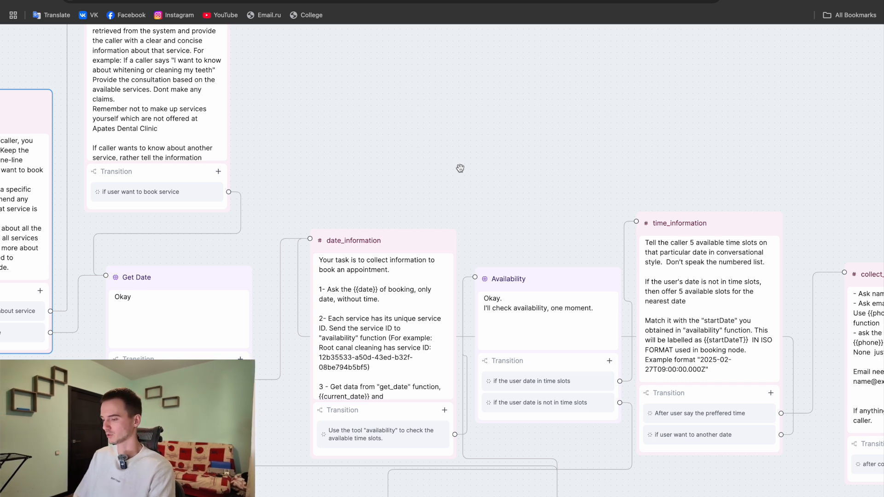
{"action": "left_click_drag", "start_coordinate": [460, 168], "coordinate": [571, 152]}
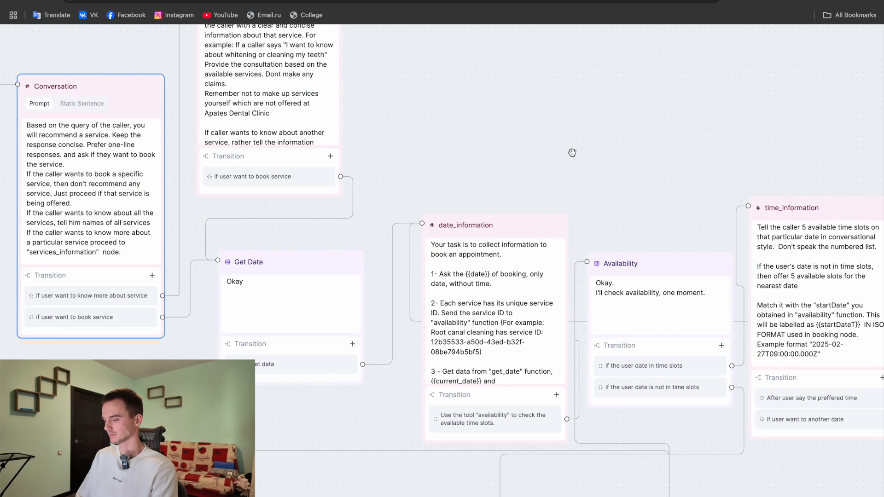
Switch the Get Date node from Static Sentence to Prompt and display its function settings.
{"action": "left_click", "coordinate": [305, 262]}
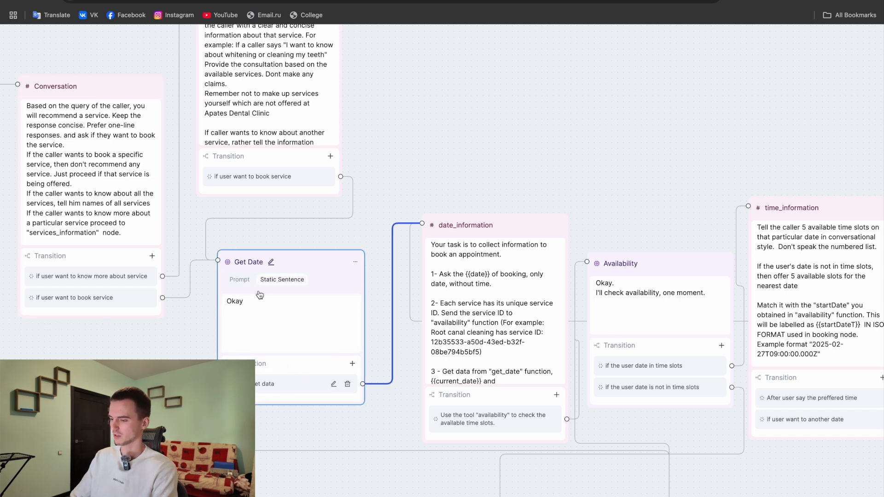
{"action": "left_click", "coordinate": [297, 313]}
{"action": "left_click", "coordinate": [238, 279]}
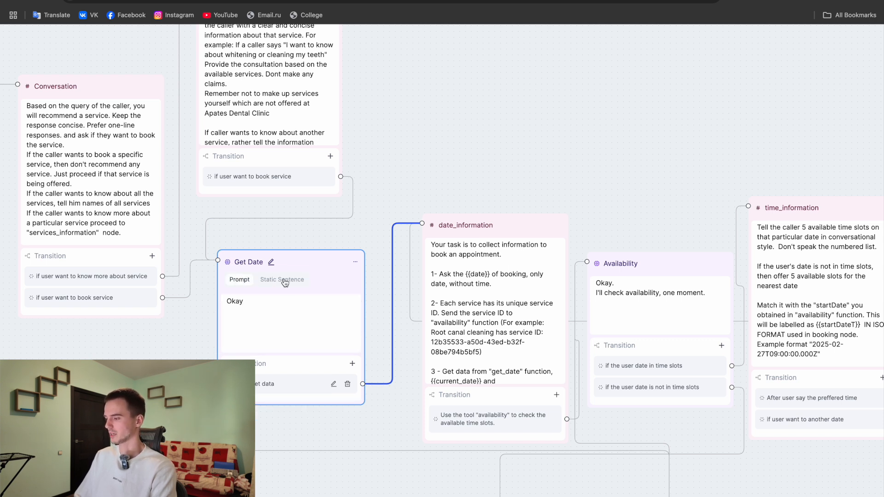
{"action": "scroll", "coordinate": [285, 282], "scroll_direction": "down", "scroll_amount": 5}
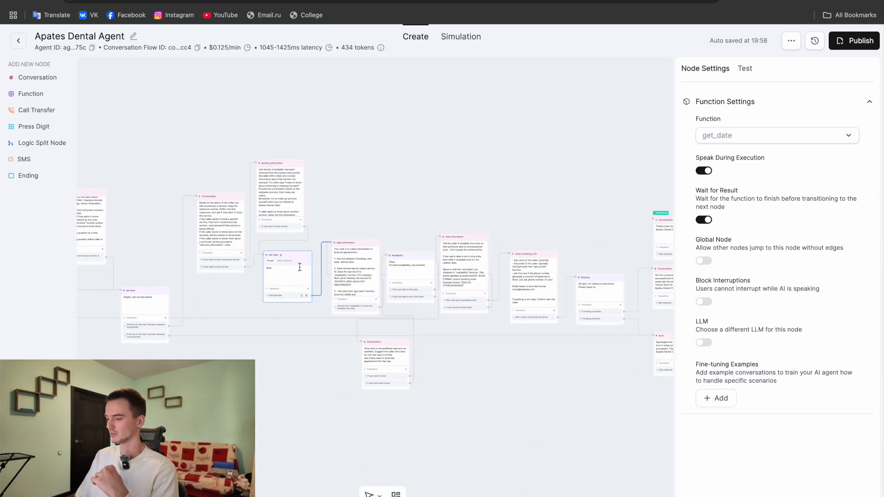
{"action": "left_click", "coordinate": [318, 395]}
{"action": "left_click", "coordinate": [294, 263]}
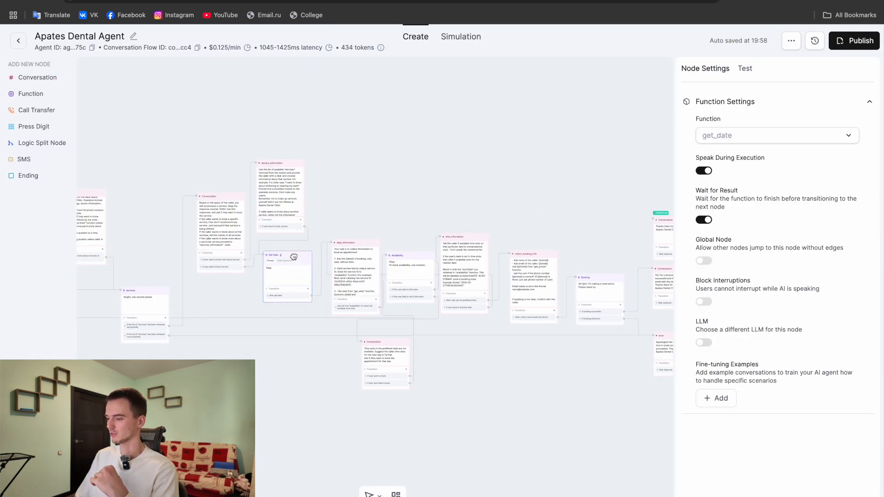
{"action": "scroll", "coordinate": [295, 263], "scroll_direction": "up", "scroll_amount": 5}
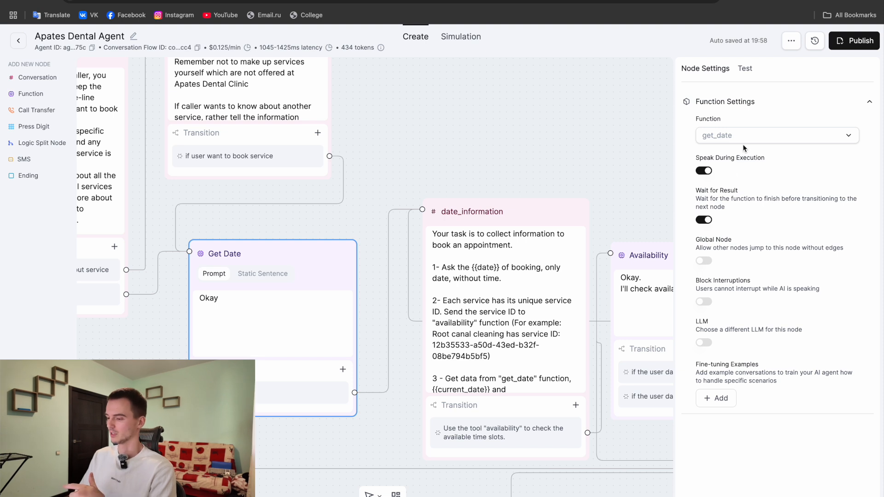
Review the get_date custom function's description, webhook URL and JSON parameters, then close it without saving changes.
{"action": "left_click", "coordinate": [759, 136]}
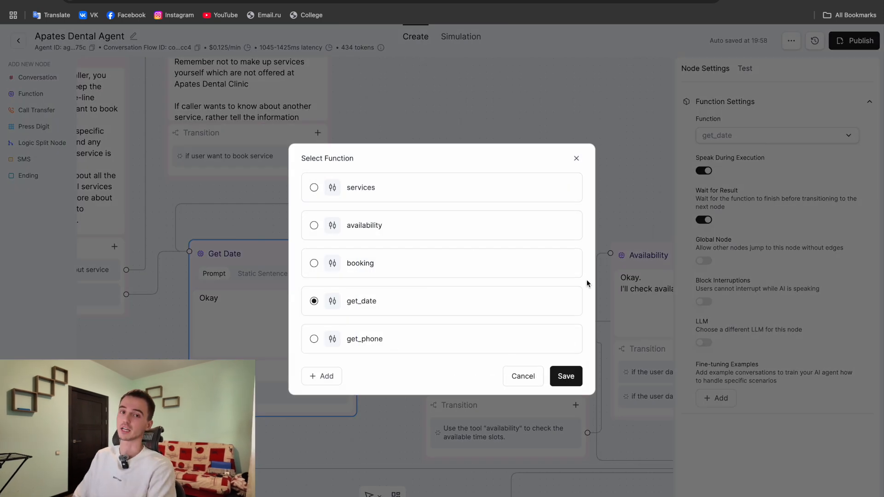
{"action": "left_click", "coordinate": [547, 301]}
{"action": "scroll", "coordinate": [501, 308], "scroll_direction": "down", "scroll_amount": 1}
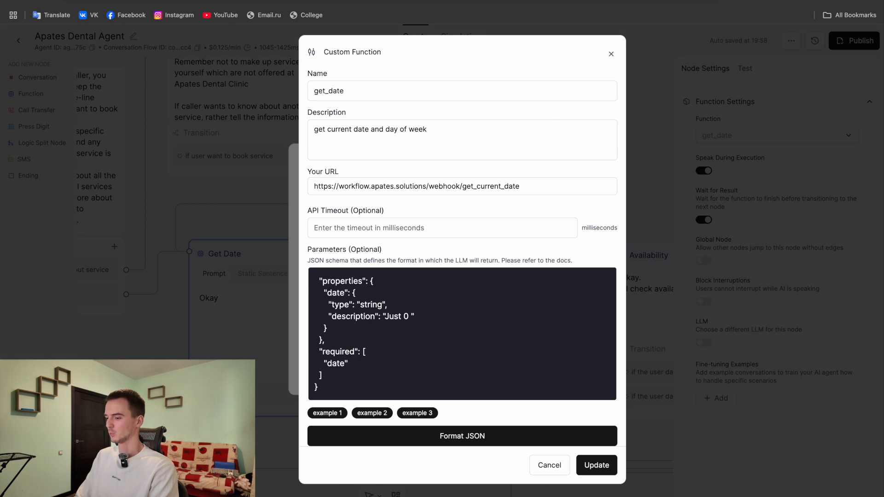
{"action": "left_click", "coordinate": [620, 0]}
{"action": "left_click", "coordinate": [488, 0]}
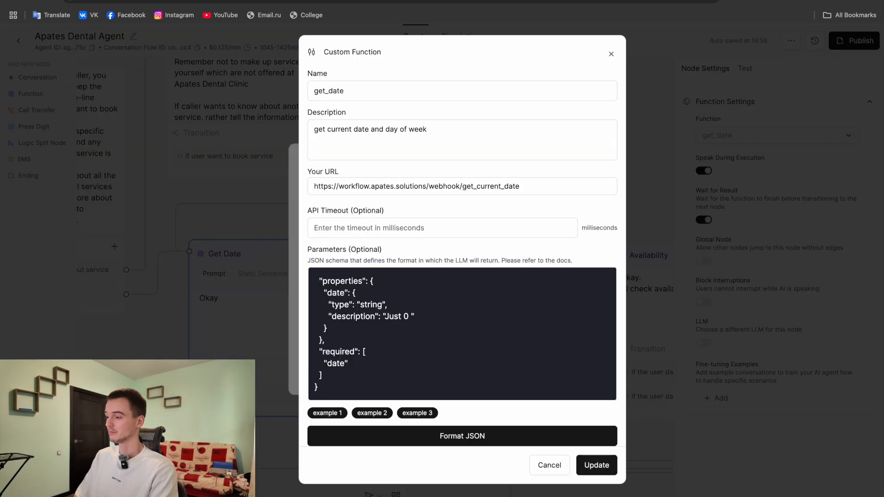
{"action": "left_click", "coordinate": [611, 54]}
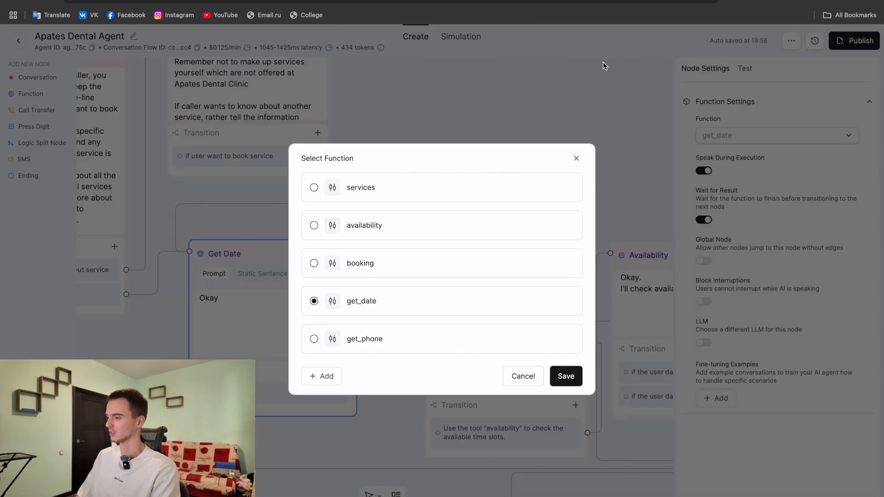
{"action": "left_click", "coordinate": [575, 157]}
Switch to the Retell Webhooks workflow in n8n and inspect the Webhook node settings of the Get Current Date flow.
{"action": "left_click", "coordinate": [617, 1]}
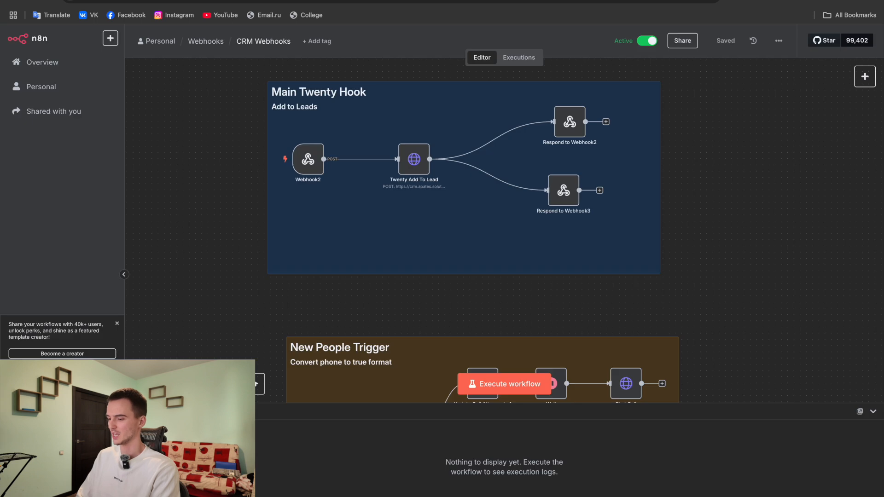
{"action": "scroll", "coordinate": [358, 238], "scroll_direction": "down", "scroll_amount": 5}
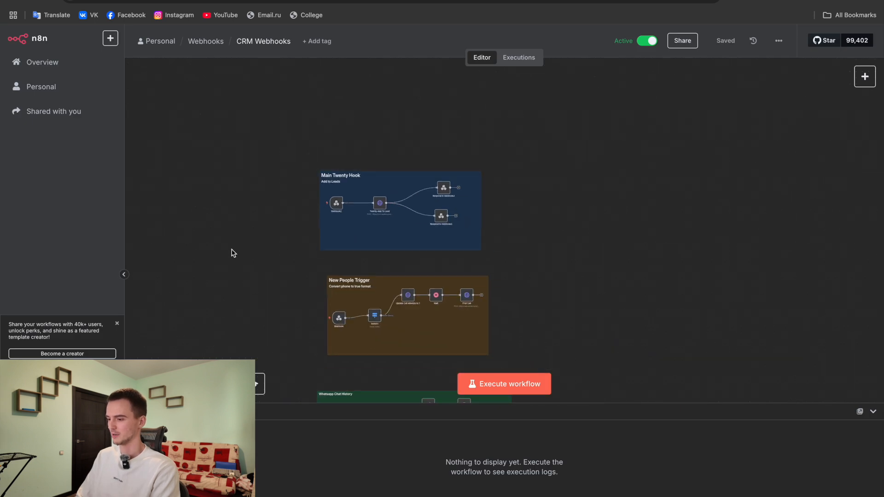
{"action": "scroll", "coordinate": [477, 181], "scroll_direction": "down", "scroll_amount": 4}
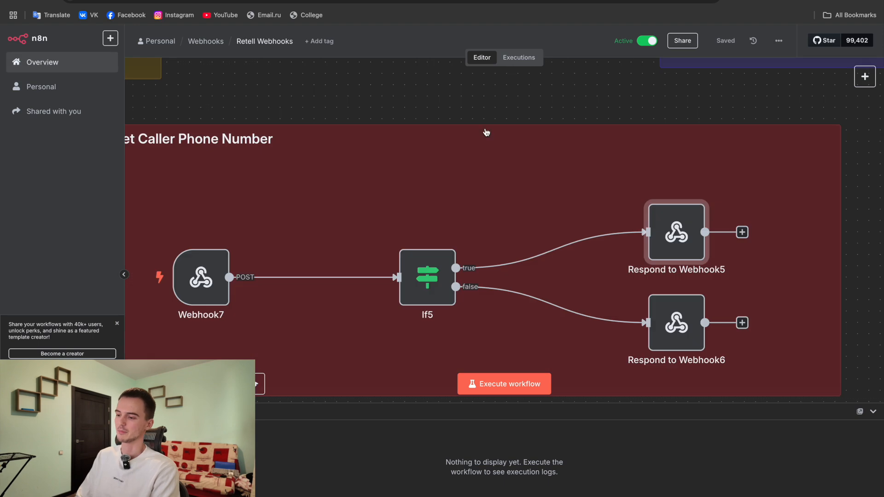
{"action": "scroll", "coordinate": [449, 177], "scroll_direction": "down", "scroll_amount": 5}
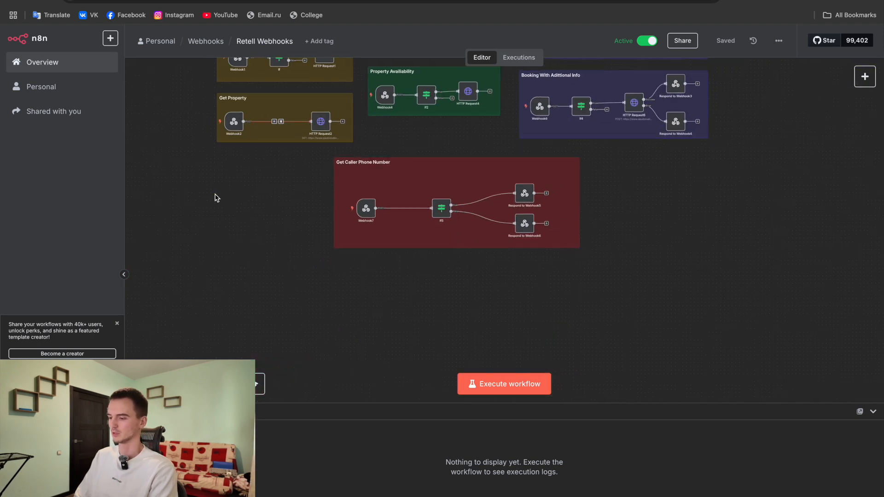
{"action": "scroll", "coordinate": [236, 243], "scroll_direction": "up", "scroll_amount": 5}
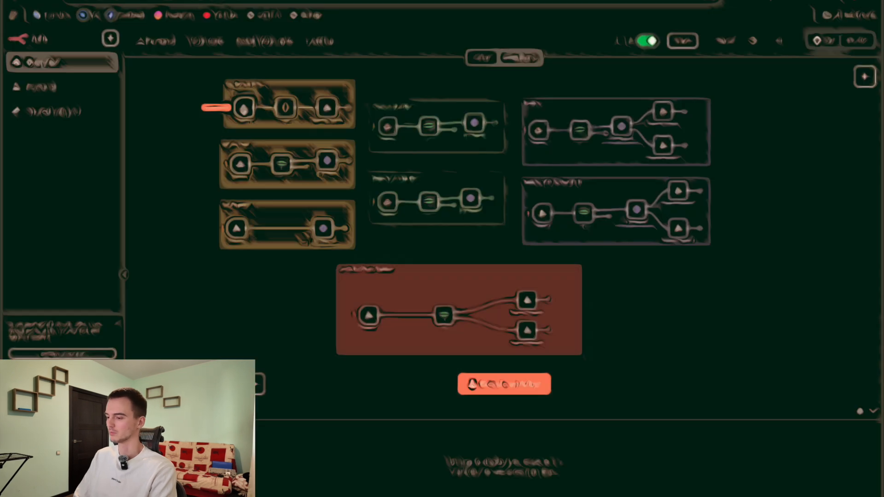
{"action": "double_click", "coordinate": [244, 109]}
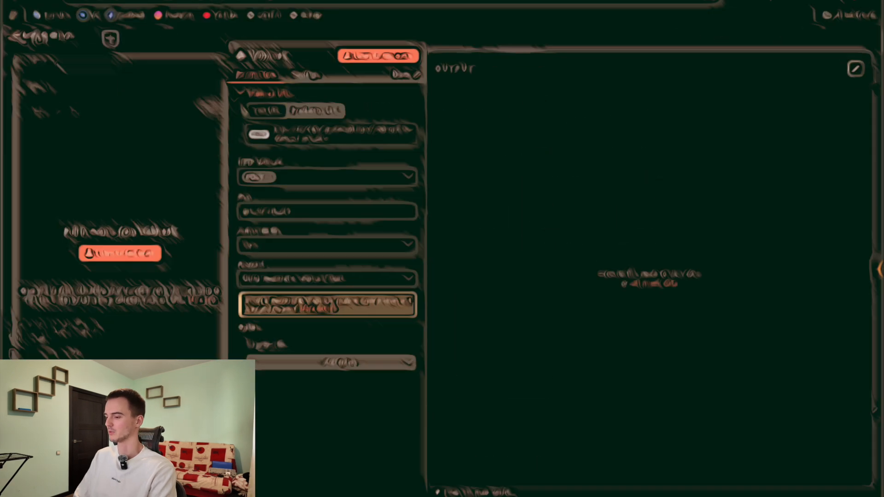
{"action": "left_click", "coordinate": [727, 40]}
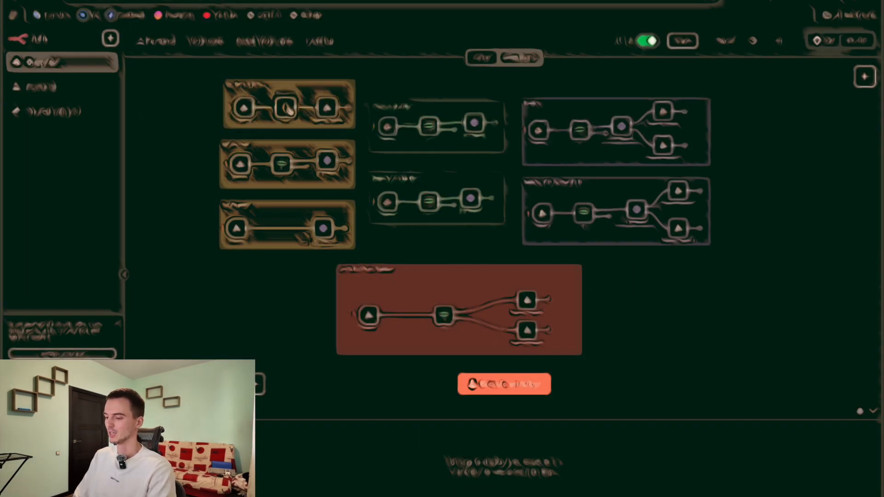
Review the code in the Get Current Date flow's Code node and look at the Respond to Webhook node it feeds.
{"action": "double_click", "coordinate": [286, 108]}
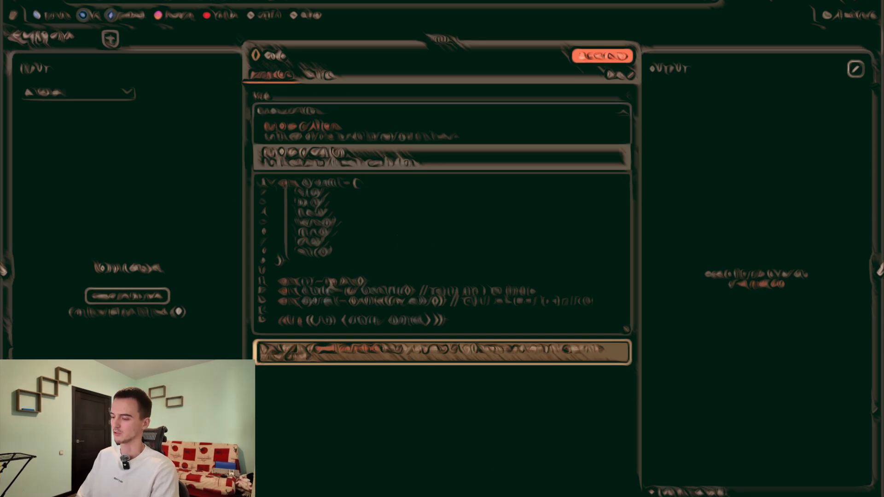
{"action": "left_click_drag", "start_coordinate": [279, 282], "coordinate": [375, 281]}
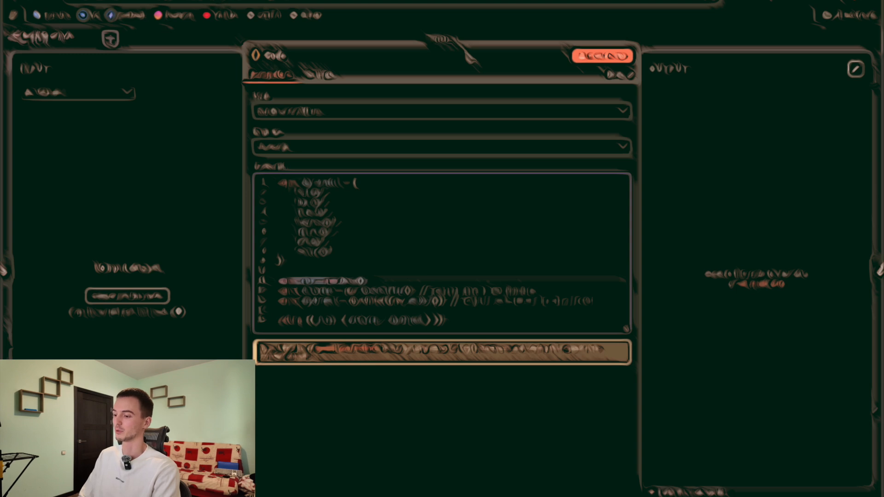
{"action": "left_click", "coordinate": [685, 110]}
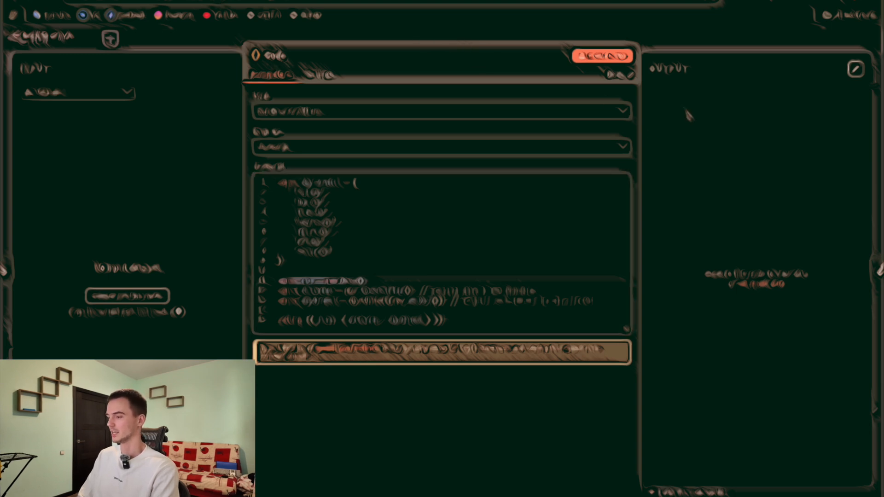
{"action": "left_click", "coordinate": [715, 45]}
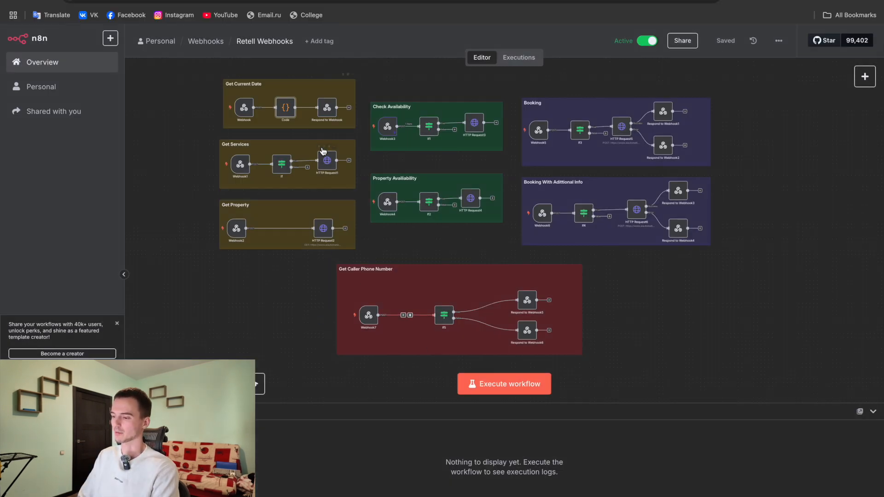
{"action": "scroll", "coordinate": [325, 107], "scroll_direction": "up", "scroll_amount": 5}
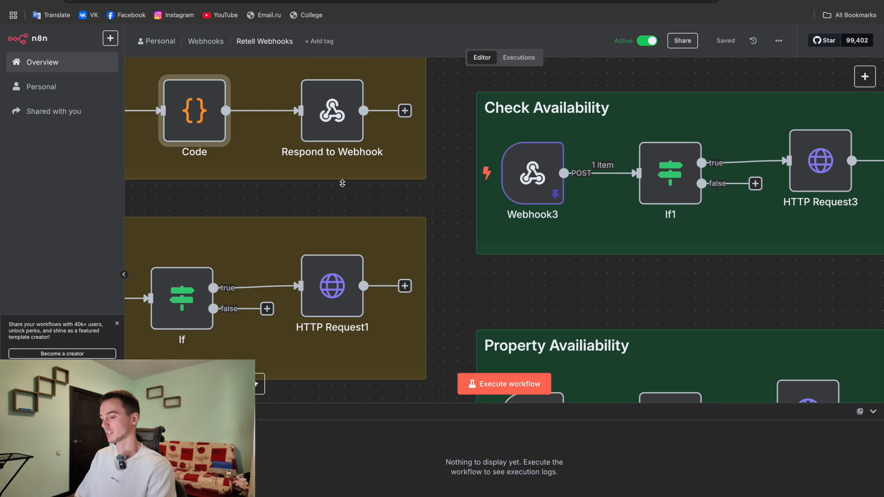
{"action": "scroll", "coordinate": [342, 183], "scroll_direction": "up", "scroll_amount": 3}
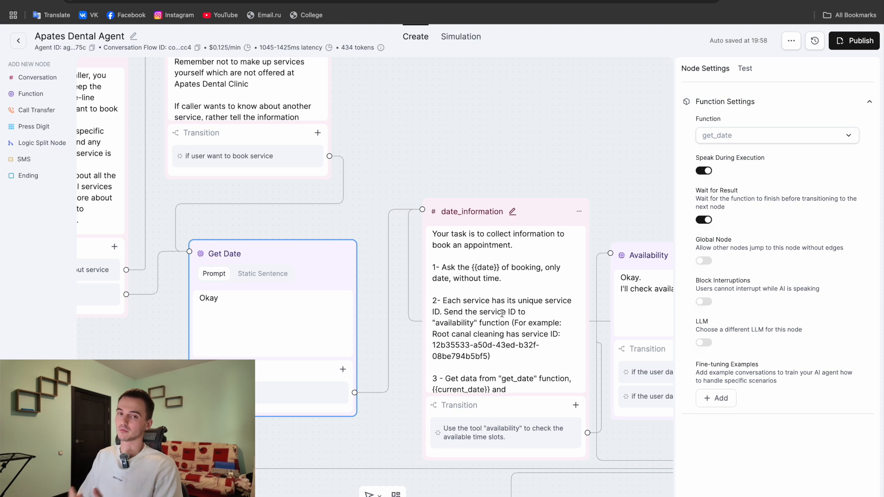
Return to the Apates Dental Agent flow in Retell AI and read the date_information prompt's date, service ID and get_date instructions.
{"action": "left_click_drag", "start_coordinate": [539, 166], "coordinate": [437, 118]}
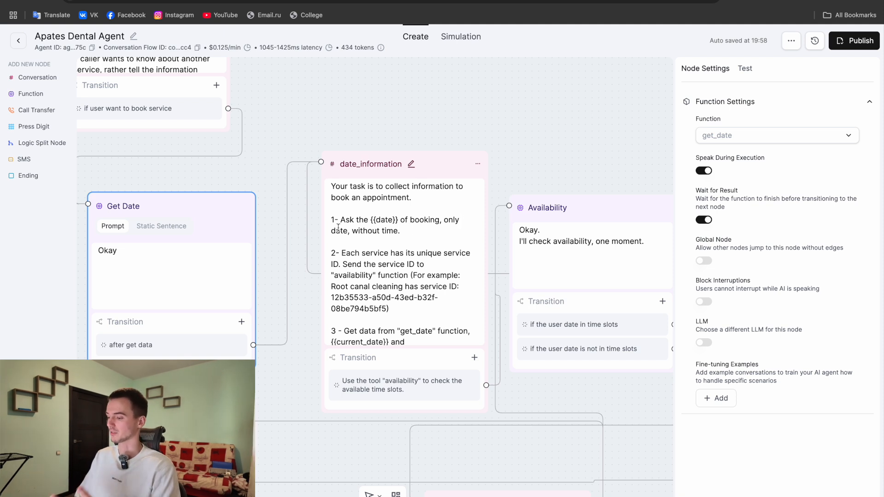
{"action": "scroll", "coordinate": [400, 239], "scroll_direction": "down", "scroll_amount": 3}
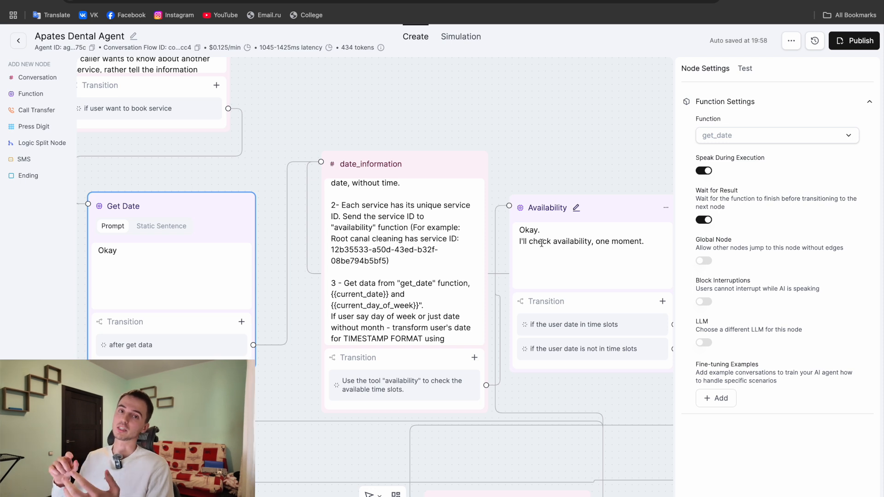
{"action": "scroll", "coordinate": [398, 275], "scroll_direction": "down", "scroll_amount": 1}
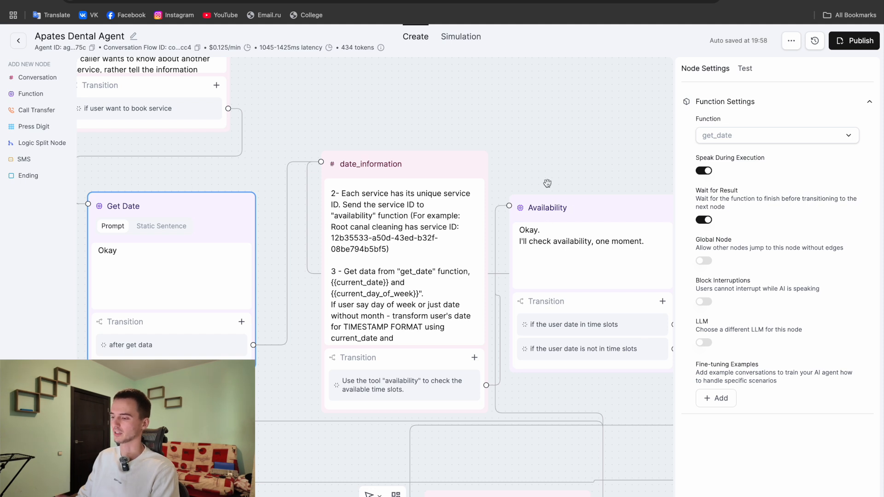
{"action": "scroll", "coordinate": [408, 224], "scroll_direction": "down", "scroll_amount": 2}
{"action": "scroll", "coordinate": [407, 224], "scroll_direction": "down", "scroll_amount": 4}
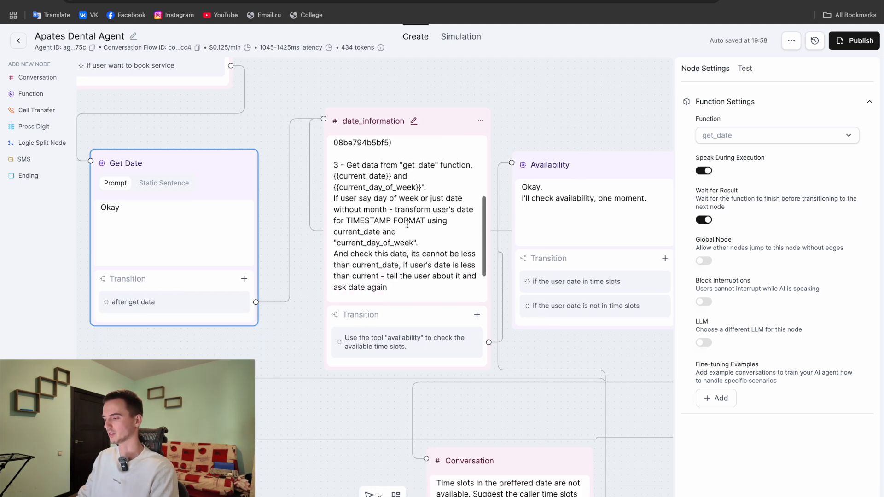
{"action": "scroll", "coordinate": [407, 224], "scroll_direction": "up", "scroll_amount": 3}
{"action": "scroll", "coordinate": [407, 224], "scroll_direction": "up", "scroll_amount": 3}
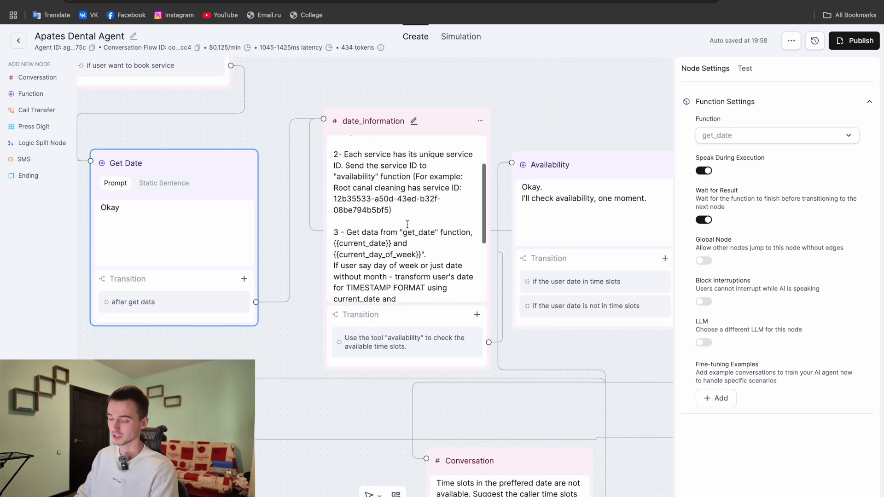
{"action": "scroll", "coordinate": [408, 224], "scroll_direction": "down", "scroll_amount": 2}
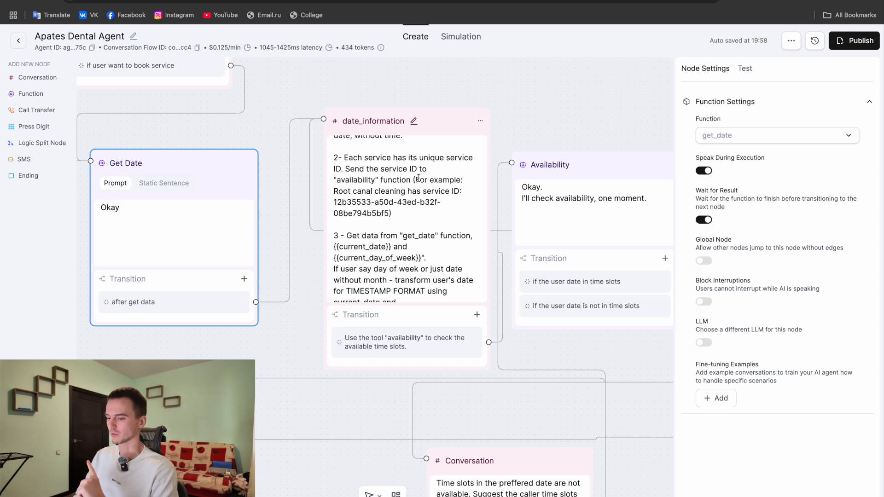
Switch to the Wix dashboard and examine the clinic's Booking Services catalog with its service categories.
{"action": "left_click", "coordinate": [324, 1]}
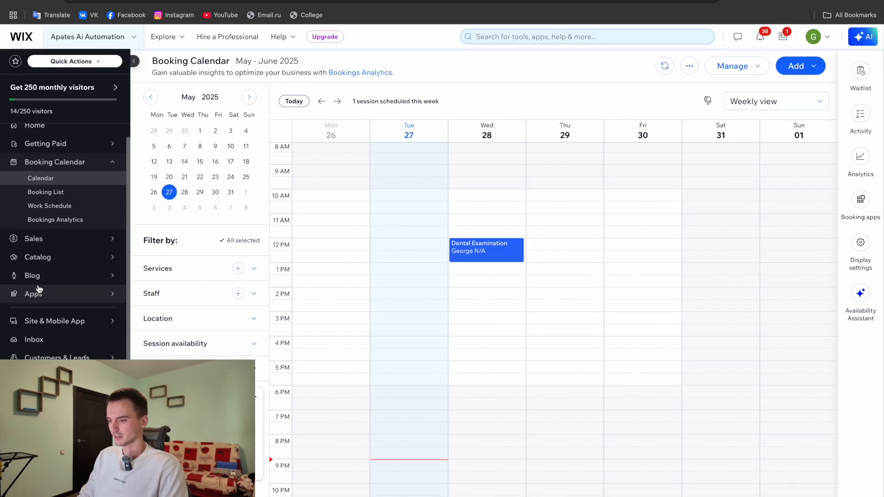
{"action": "mouse_move", "coordinate": [74, 289]}
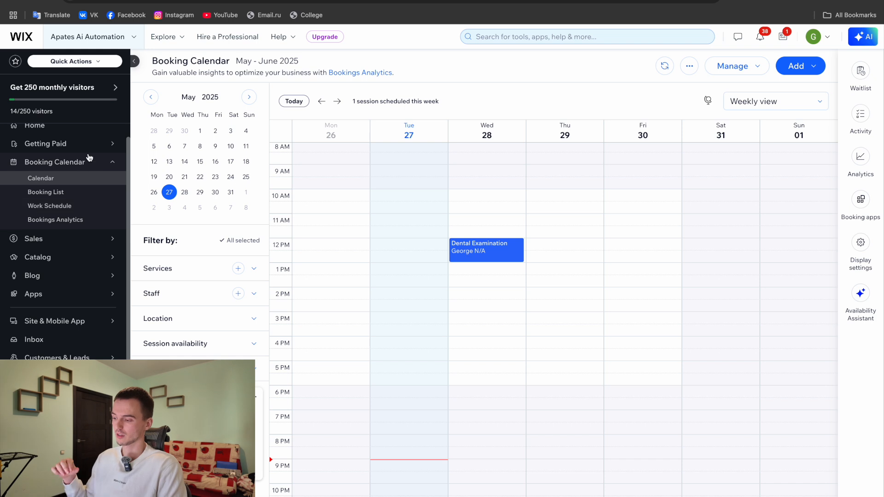
{"action": "scroll", "coordinate": [90, 158], "scroll_direction": "up", "scroll_amount": 1}
{"action": "mouse_move", "coordinate": [77, 310]}
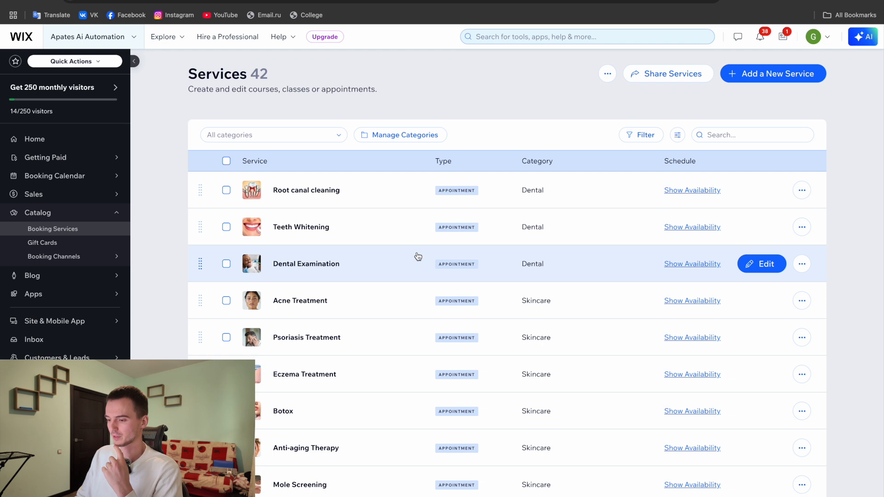
{"action": "scroll", "coordinate": [355, 252], "scroll_direction": "down", "scroll_amount": 1}
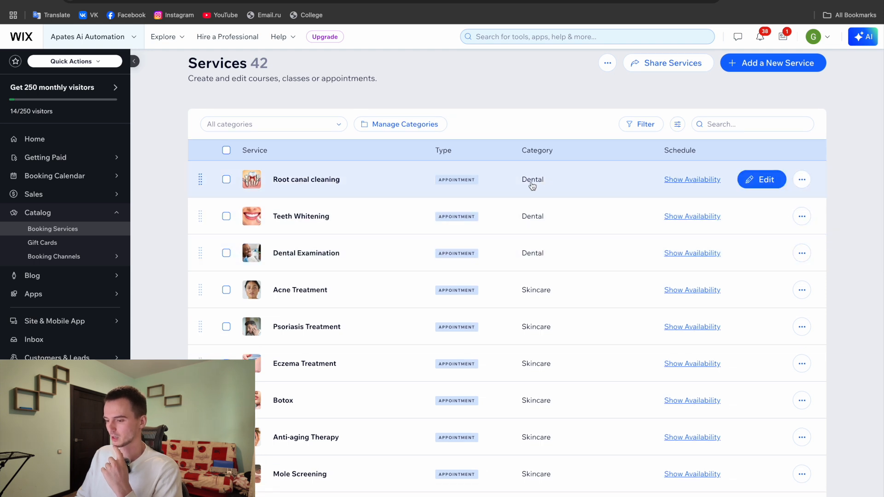
{"action": "scroll", "coordinate": [544, 318], "scroll_direction": "down", "scroll_amount": 2}
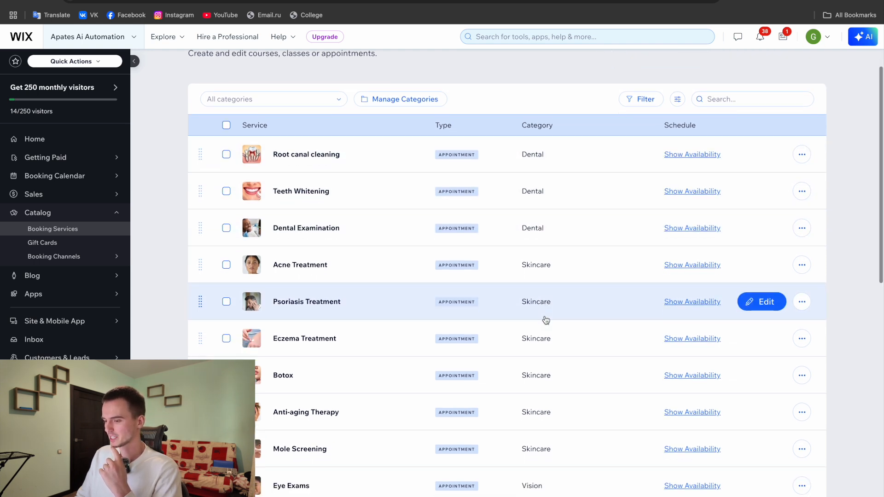
{"action": "scroll", "coordinate": [460, 290], "scroll_direction": "up", "scroll_amount": 3}
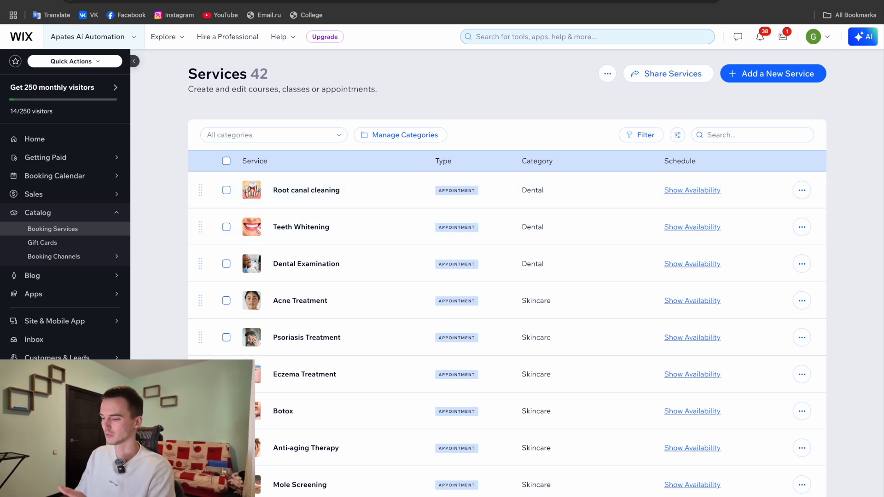
Switch back to Retell AI and read the rest of the date_information prompt through its final Availability instruction.
{"action": "key", "text": "ctrl+Tab"}
{"action": "key", "text": "ctrl+Tab"}
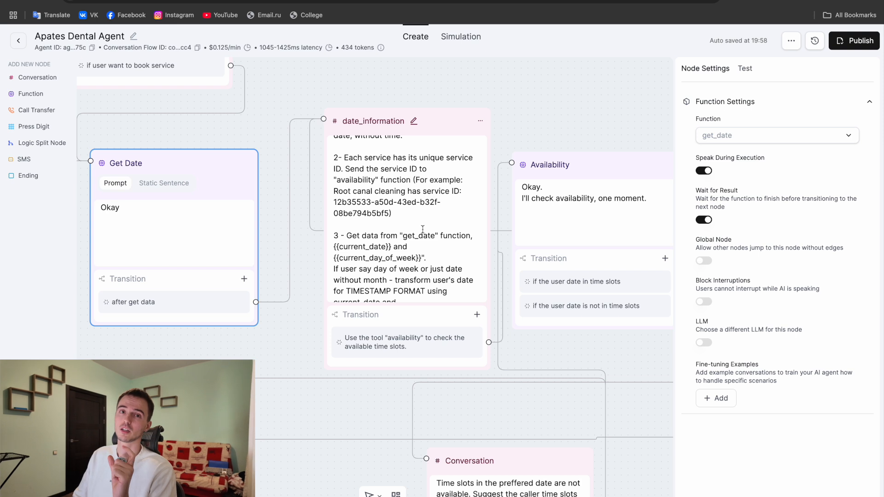
{"action": "scroll", "coordinate": [423, 226], "scroll_direction": "down", "scroll_amount": 2}
{"action": "scroll", "coordinate": [423, 228], "scroll_direction": "down", "scroll_amount": 2}
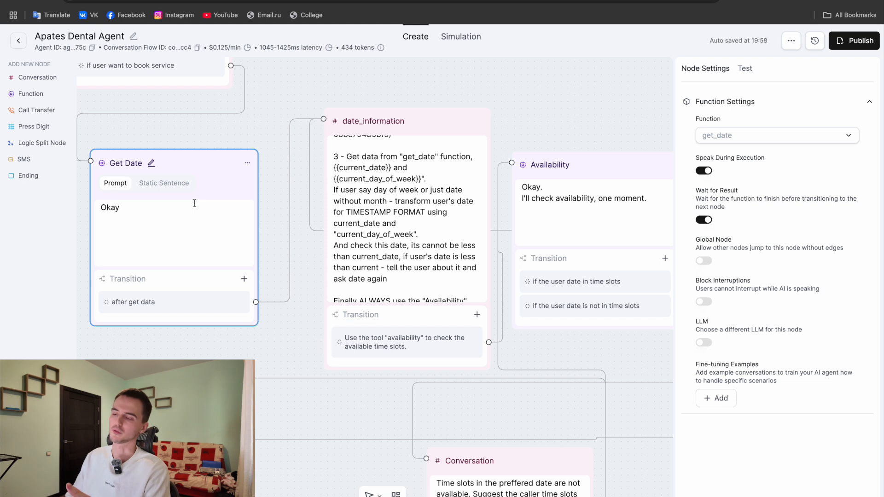
{"action": "scroll", "coordinate": [395, 225], "scroll_direction": "down", "scroll_amount": 1}
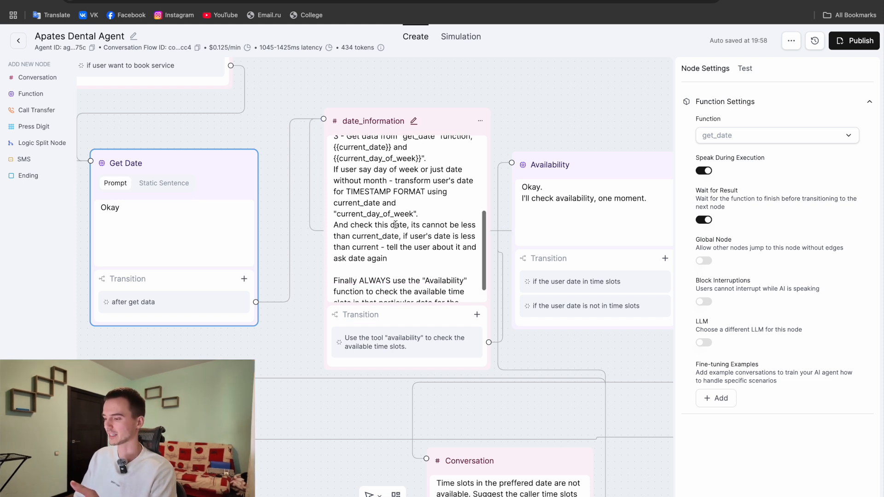
{"action": "scroll", "coordinate": [396, 225], "scroll_direction": "down", "scroll_amount": 1}
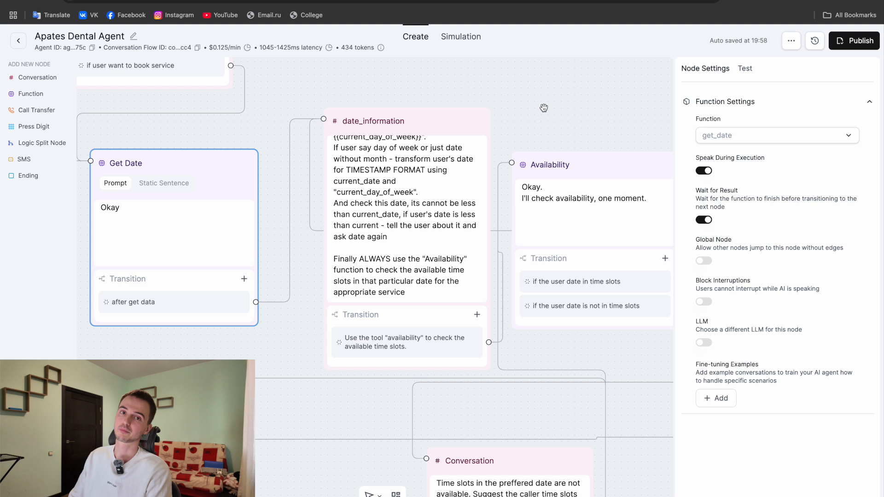
Follow the transition from date_information to the Availability node and examine its branches to time_information and the Conversation node.
{"action": "scroll", "coordinate": [544, 107], "scroll_direction": "down", "scroll_amount": 3}
{"action": "left_click_drag", "start_coordinate": [544, 108], "coordinate": [432, 112]}
{"action": "scroll", "coordinate": [432, 112], "scroll_direction": "up", "scroll_amount": 4}
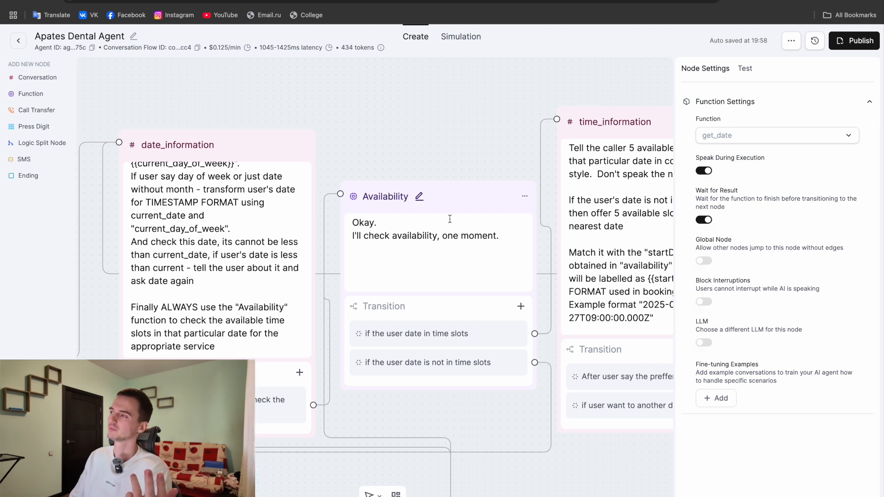
{"action": "scroll", "coordinate": [414, 158], "scroll_direction": "down", "scroll_amount": 3}
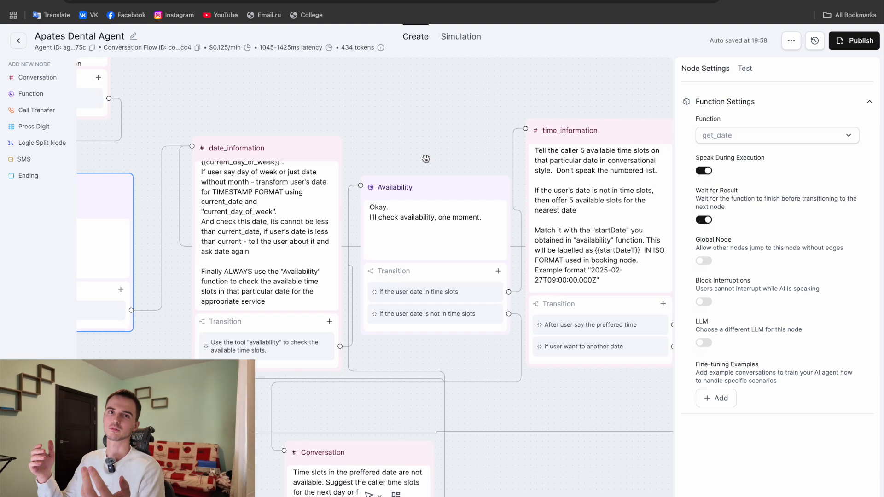
{"action": "left_click", "coordinate": [358, 189]}
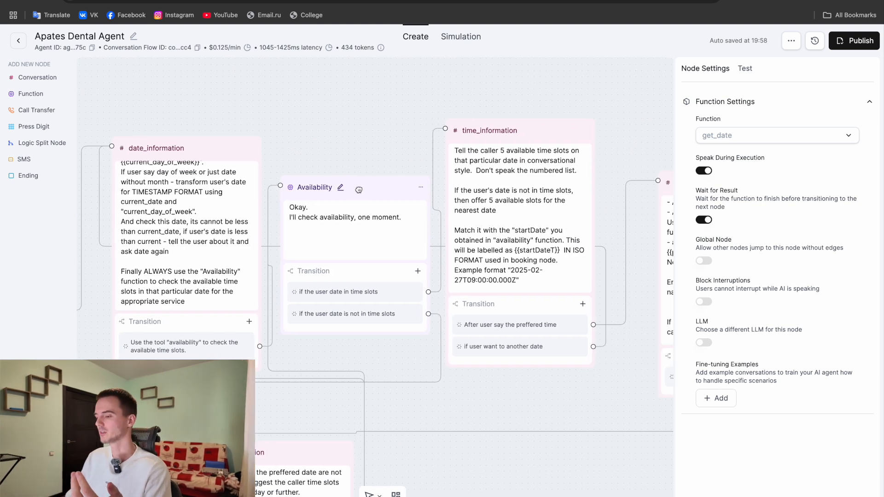
Select the Availability node and open its availability custom function to view the webhook URL and JSON parameters.
{"action": "left_click", "coordinate": [378, 228]}
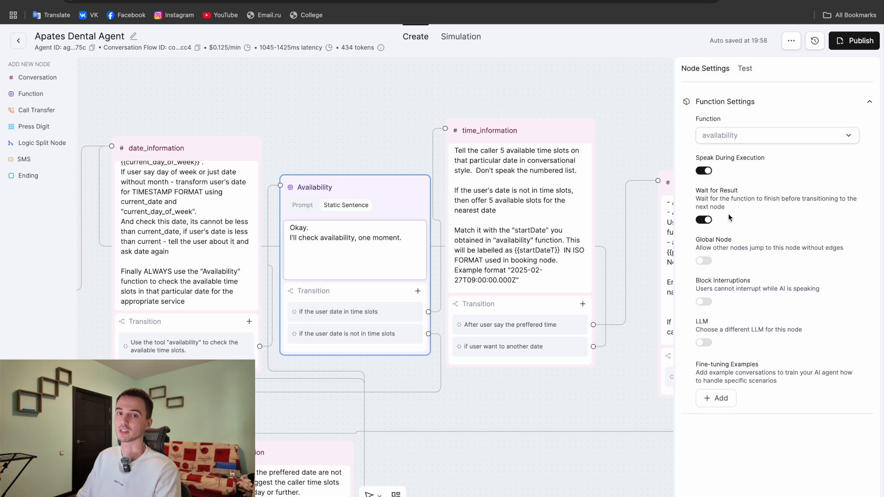
{"action": "left_click", "coordinate": [756, 139]}
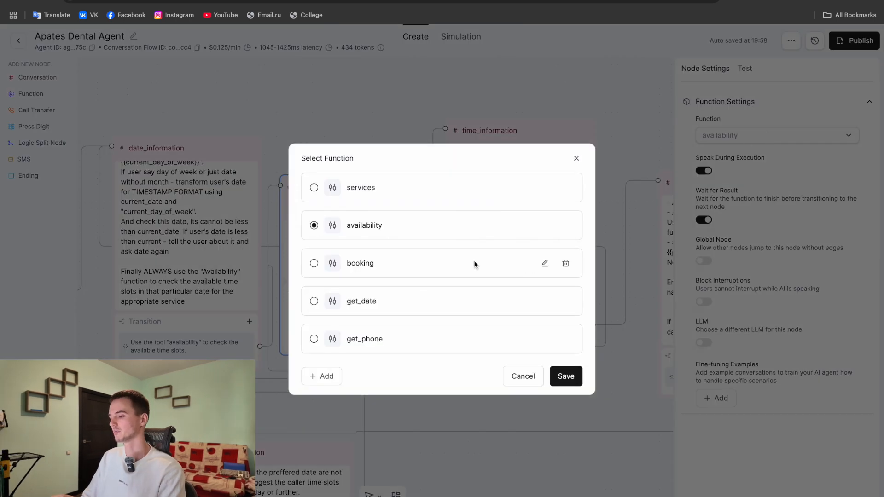
{"action": "left_click", "coordinate": [545, 225]}
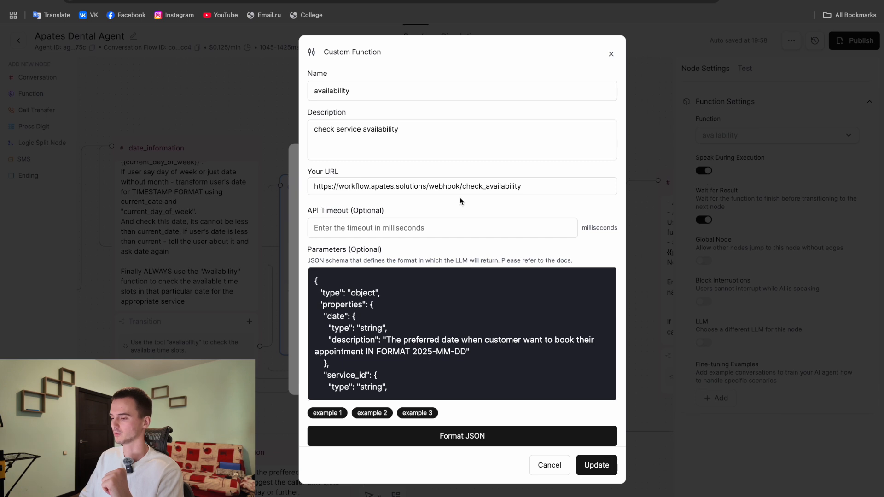
Read the availability function's full JSON parameter schema, covering the date and service_id properties and the required list.
{"action": "scroll", "coordinate": [450, 355], "scroll_direction": "down", "scroll_amount": 5}
{"action": "key", "text": "Escape"}
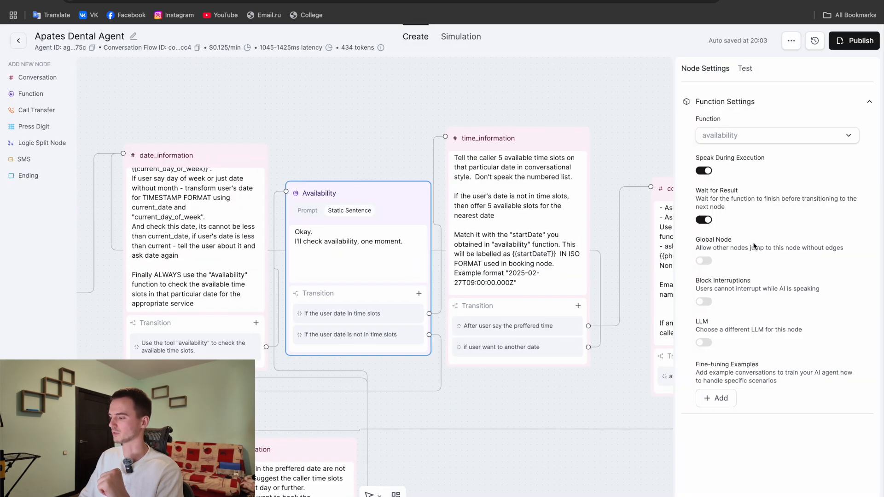
{"action": "left_click", "coordinate": [772, 137]}
{"action": "scroll", "coordinate": [543, 378], "scroll_direction": "down", "scroll_amount": 5}
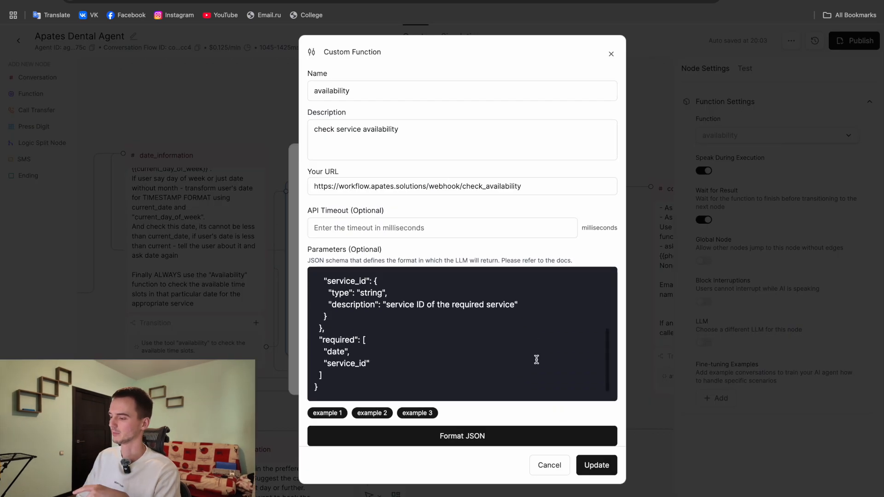
{"action": "scroll", "coordinate": [536, 360], "scroll_direction": "up", "scroll_amount": 1}
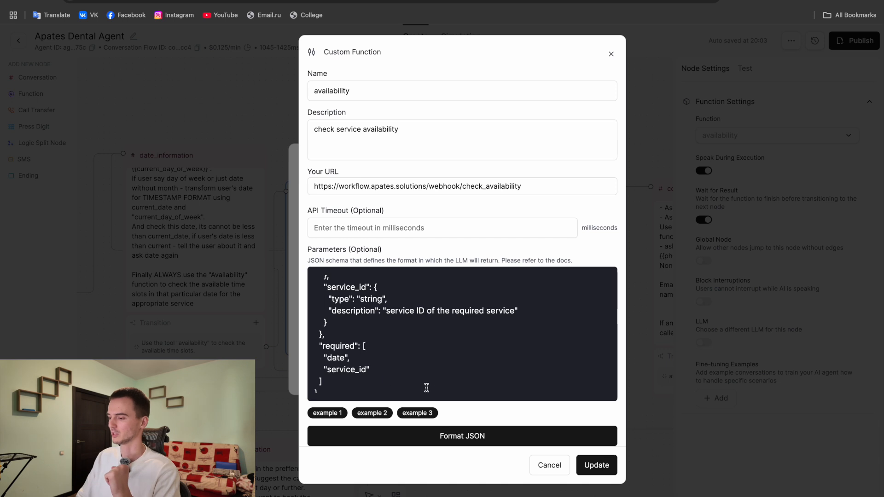
{"action": "scroll", "coordinate": [428, 371], "scroll_direction": "up", "scroll_amount": 3}
{"action": "scroll", "coordinate": [428, 371], "scroll_direction": "down", "scroll_amount": 1}
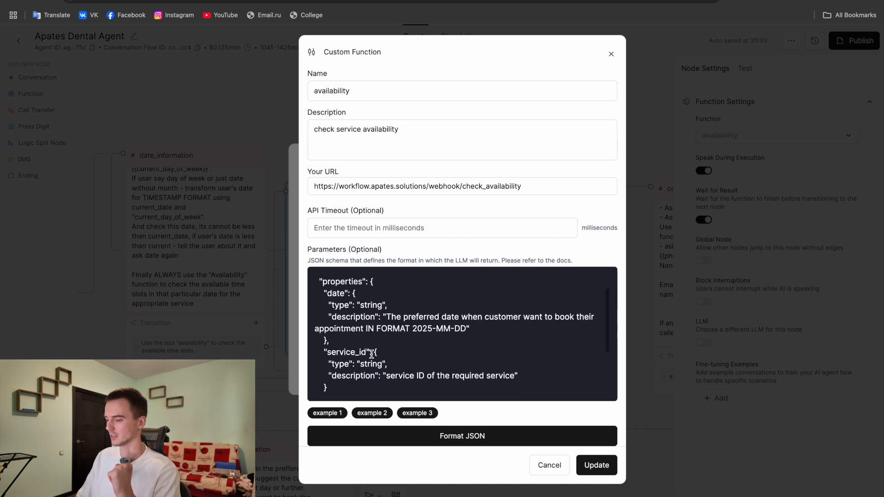
{"action": "scroll", "coordinate": [353, 327], "scroll_direction": "up", "scroll_amount": 1}
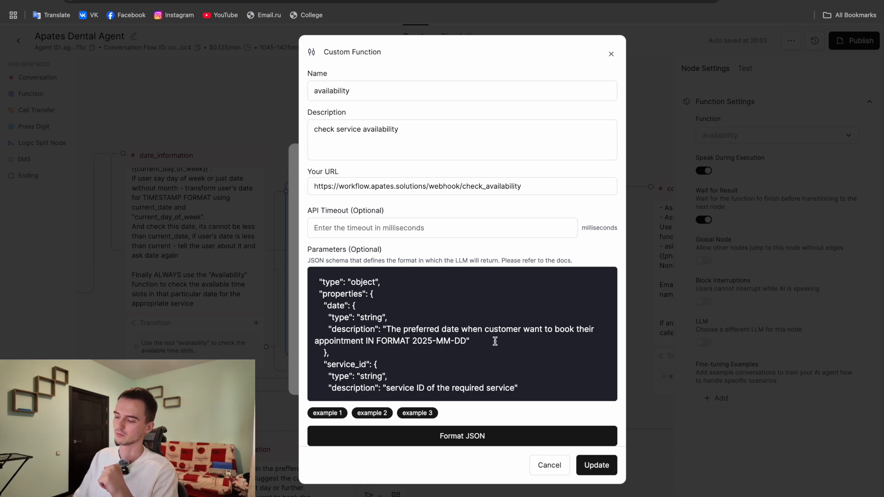
{"action": "scroll", "coordinate": [495, 341], "scroll_direction": "down", "scroll_amount": 3}
{"action": "scroll", "coordinate": [494, 341], "scroll_direction": "up", "scroll_amount": 4}
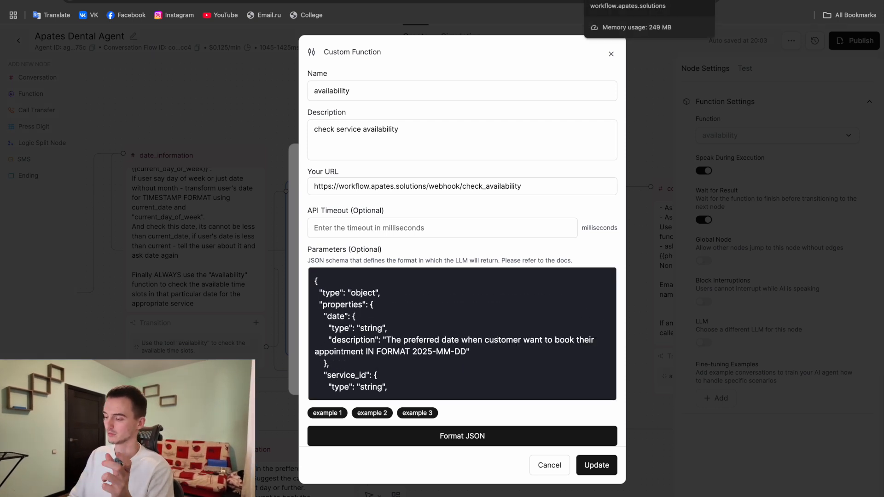
Switch to the n8n Retell Webhooks workflow and inspect the Webhook3 trigger's parameters and output in the Check Availability group.
{"action": "left_click", "coordinate": [617, 1]}
{"action": "scroll", "coordinate": [596, 139], "scroll_direction": "down", "scroll_amount": 5}
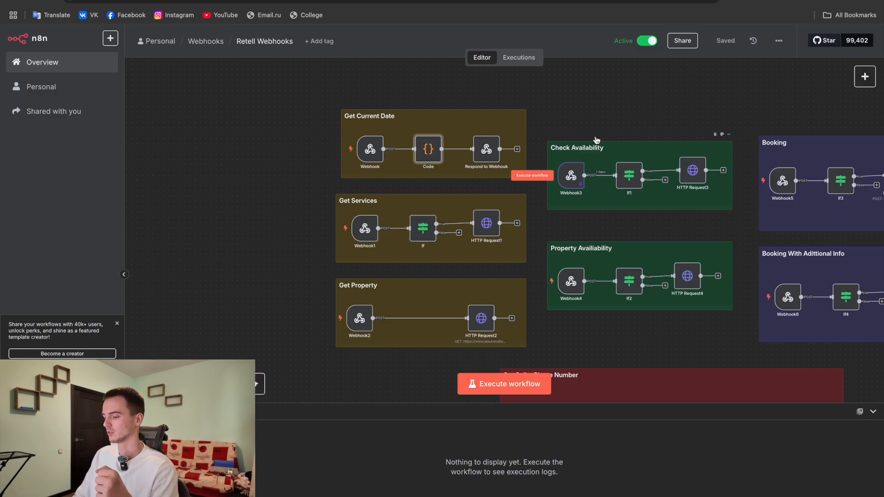
{"action": "scroll", "coordinate": [596, 139], "scroll_direction": "up", "scroll_amount": 5}
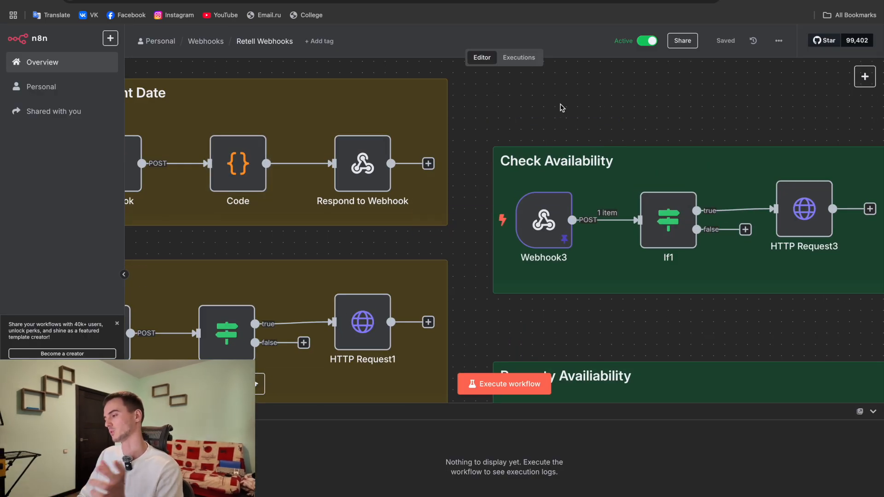
{"action": "scroll", "coordinate": [571, 131], "scroll_direction": "right", "scroll_amount": 10}
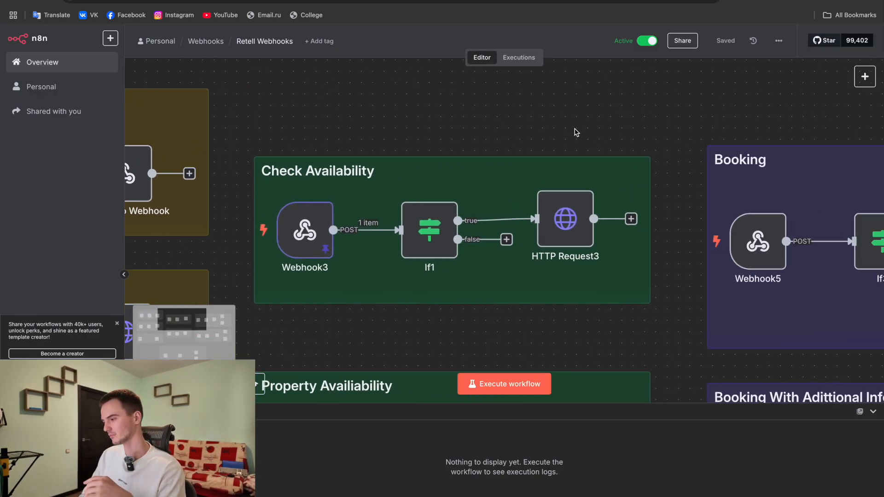
{"action": "left_click", "coordinate": [286, 239]}
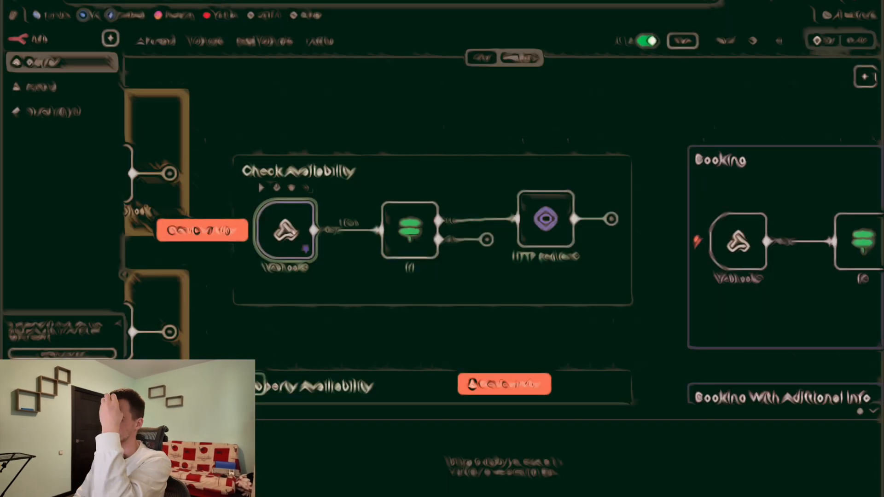
{"action": "double_click", "coordinate": [291, 235]}
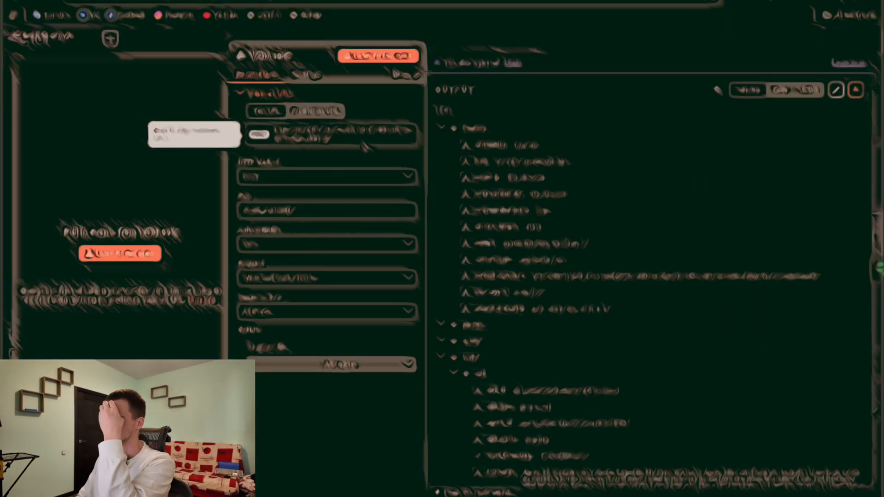
{"action": "scroll", "coordinate": [572, 304], "scroll_direction": "down", "scroll_amount": 10}
{"action": "scroll", "coordinate": [570, 301], "scroll_direction": "up", "scroll_amount": 10}
{"action": "key", "text": "Escape"}
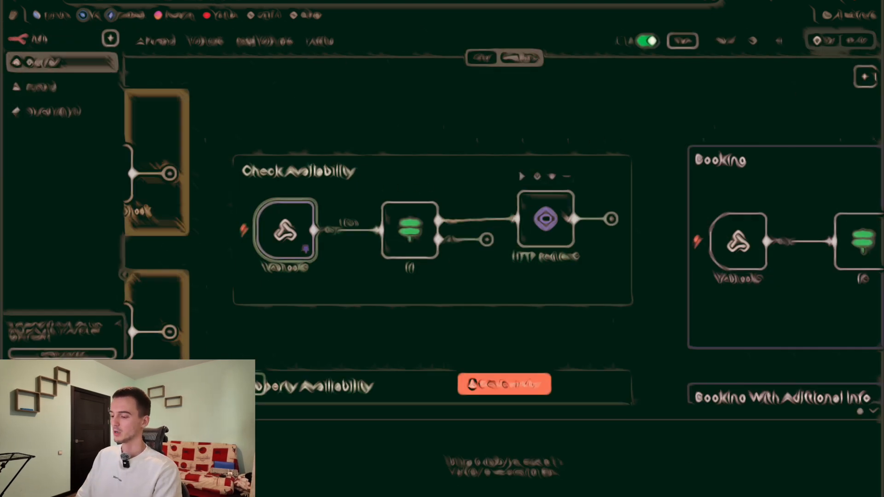
Inspect the request settings of the HTTP Request3 node in the Check Availability group.
{"action": "double_click", "coordinate": [555, 223]}
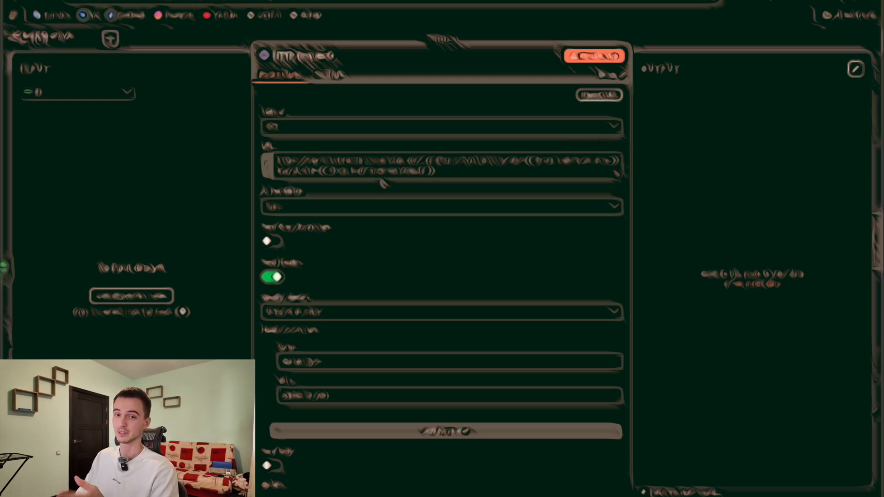
{"action": "scroll", "coordinate": [383, 183], "scroll_direction": "down", "scroll_amount": 2}
{"action": "scroll", "coordinate": [408, 249], "scroll_direction": "up", "scroll_amount": 2}
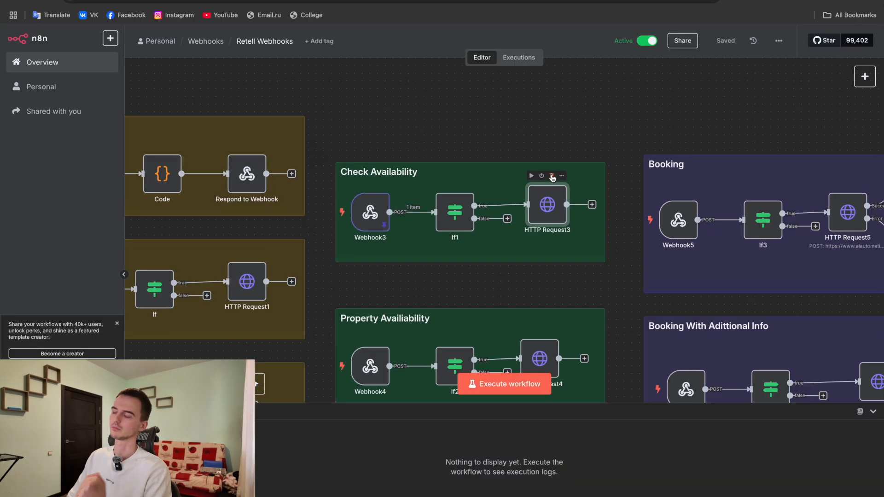
{"action": "scroll", "coordinate": [553, 177], "scroll_direction": "down", "scroll_amount": 2}
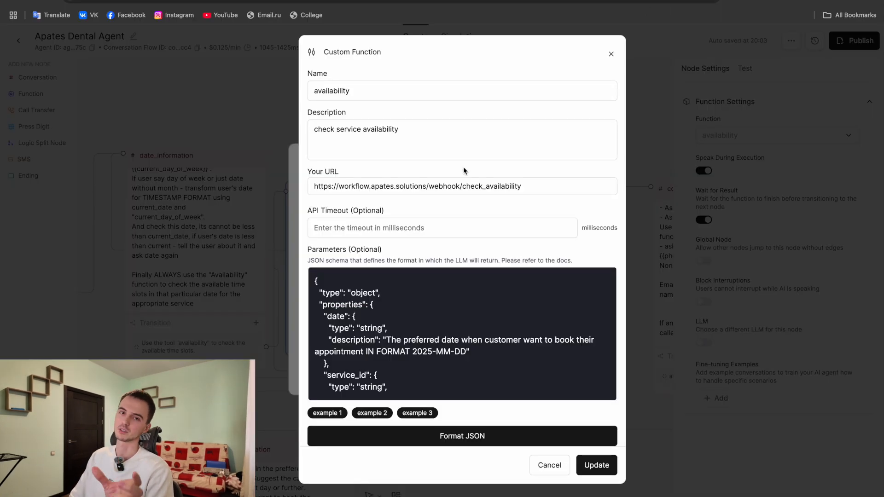
Switch back to Retell AI, close the availability function dialogs and view the path from Availability through time_information to collect_booking_info.
{"action": "left_click", "coordinate": [611, 54]}
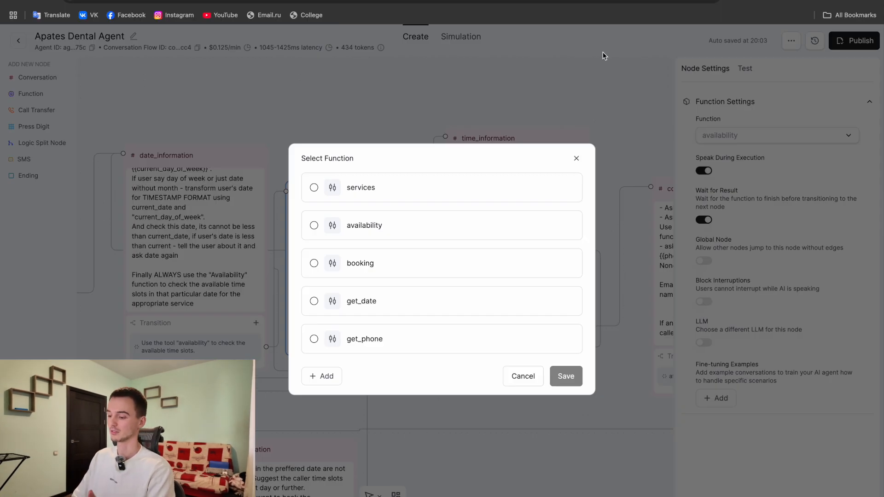
{"action": "left_click", "coordinate": [576, 157]}
{"action": "left_click_drag", "start_coordinate": [393, 126], "coordinate": [295, 64]}
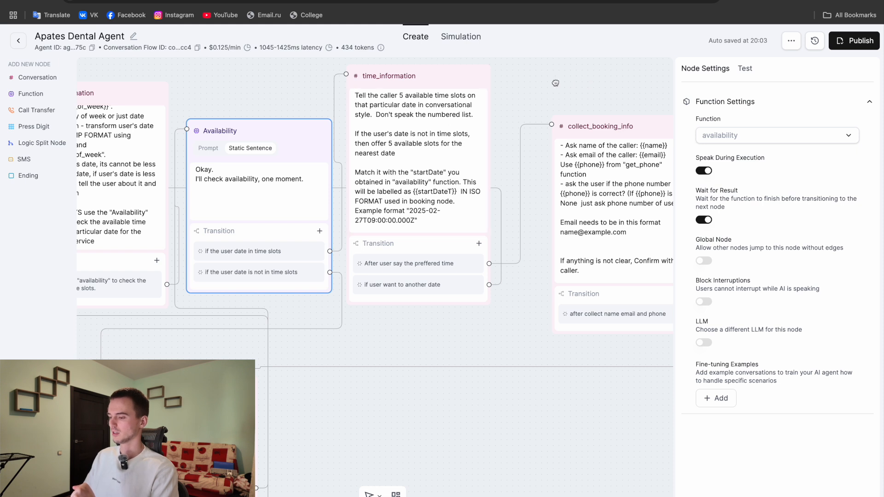
{"action": "scroll", "coordinate": [437, 110], "scroll_direction": "right", "scroll_amount": 3}
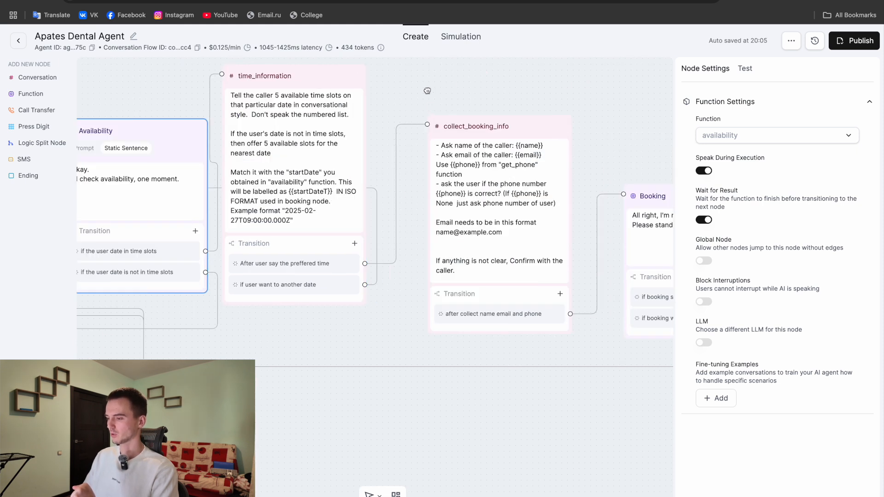
{"action": "scroll", "coordinate": [423, 91], "scroll_direction": "left", "scroll_amount": 3}
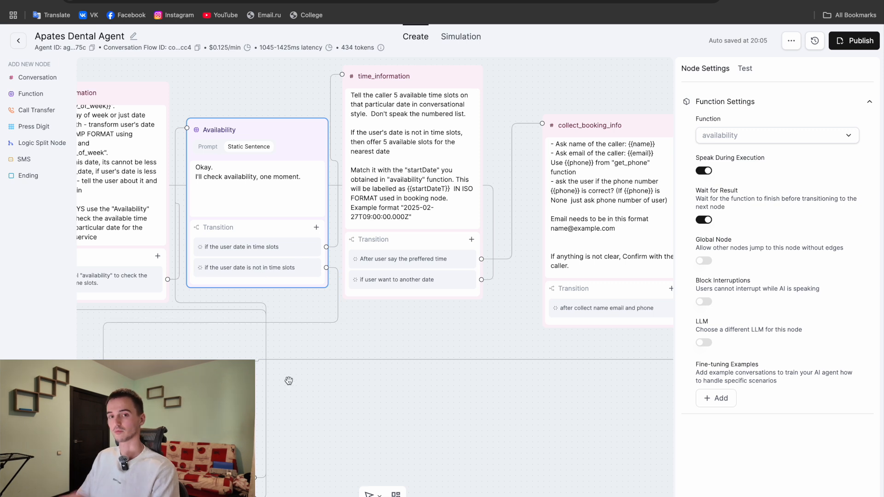
Examine the Conversation node for unavailable time slots and trace its "if user want to book" and "if user dont want a book" transitions.
{"action": "scroll", "coordinate": [286, 379], "scroll_direction": "down", "scroll_amount": 2}
{"action": "left_click_drag", "start_coordinate": [304, 365], "coordinate": [295, 307]}
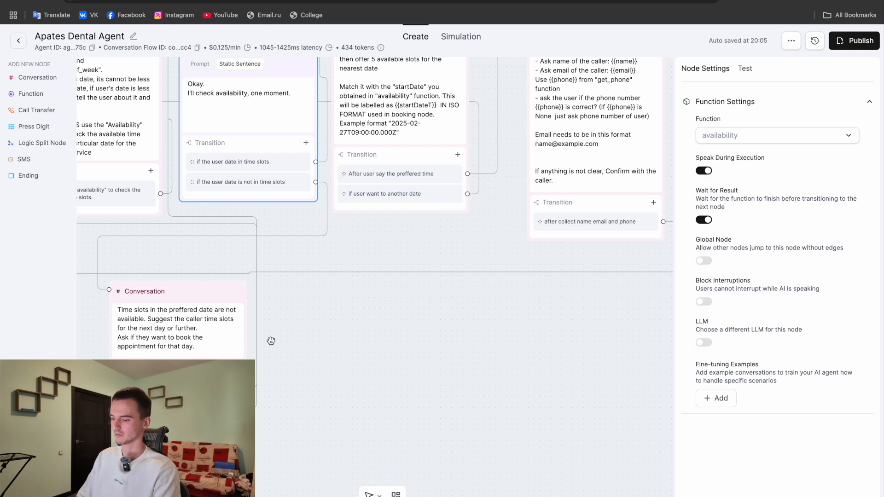
{"action": "left_click_drag", "start_coordinate": [475, 352], "coordinate": [489, 388]}
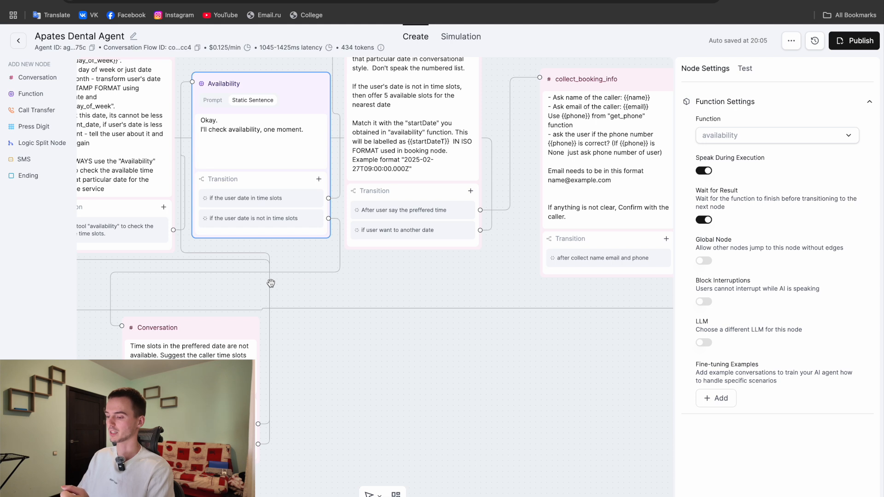
{"action": "scroll", "coordinate": [394, 412], "scroll_direction": "down", "scroll_amount": 5}
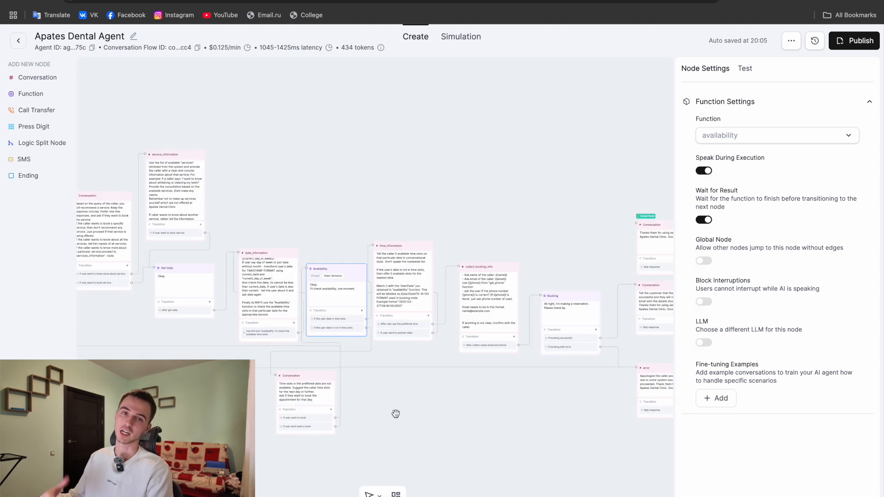
{"action": "scroll", "coordinate": [342, 399], "scroll_direction": "left", "scroll_amount": 5}
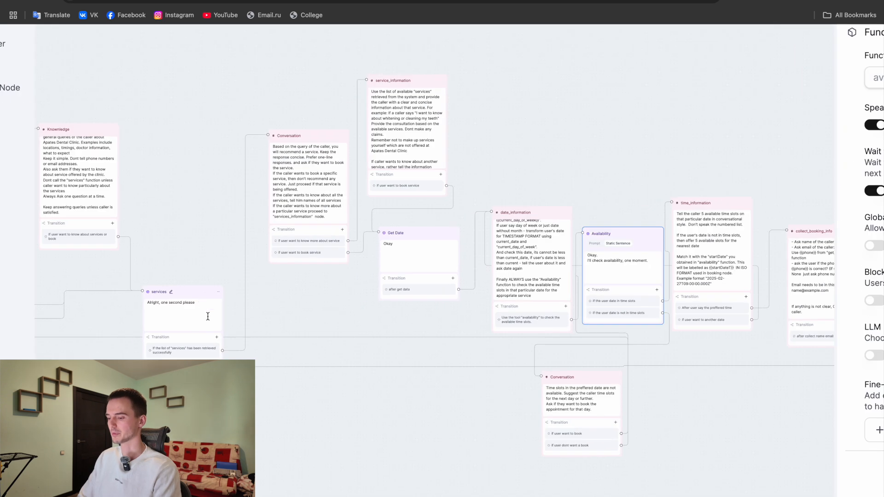
{"action": "scroll", "coordinate": [207, 316], "scroll_direction": "down", "scroll_amount": 2}
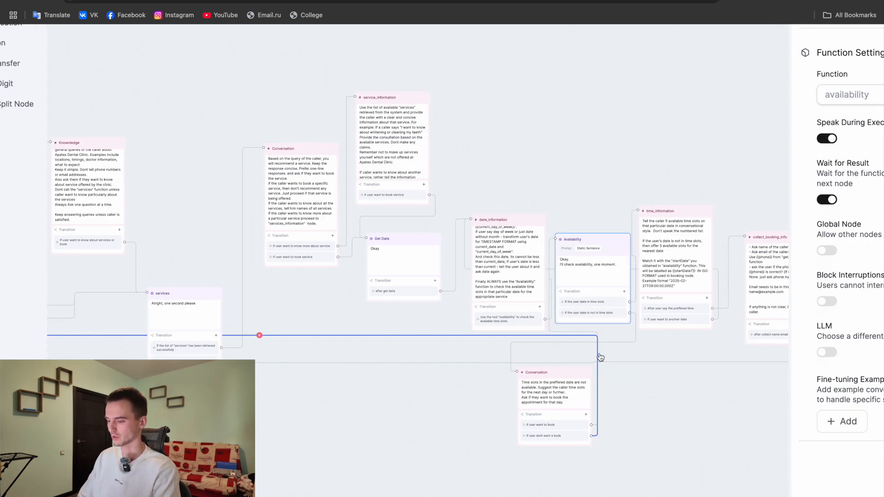
{"action": "scroll", "coordinate": [601, 357], "scroll_direction": "down", "scroll_amount": 4}
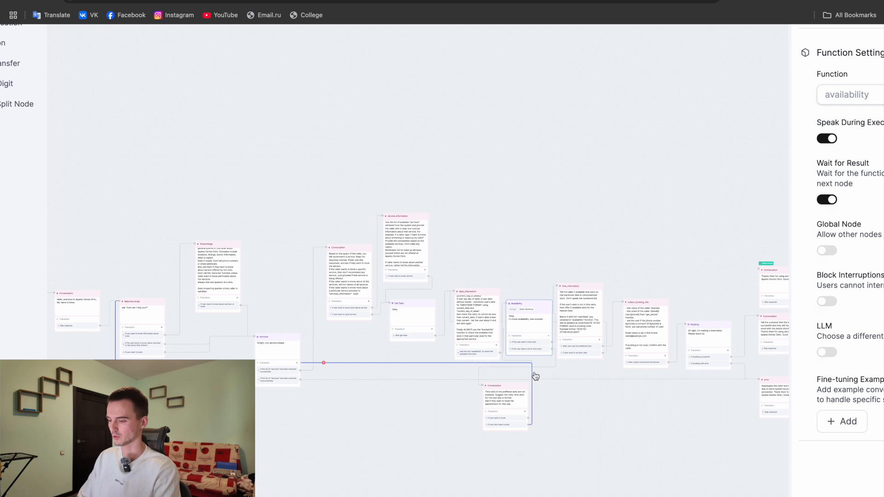
{"action": "scroll", "coordinate": [535, 377], "scroll_direction": "up", "scroll_amount": 5}
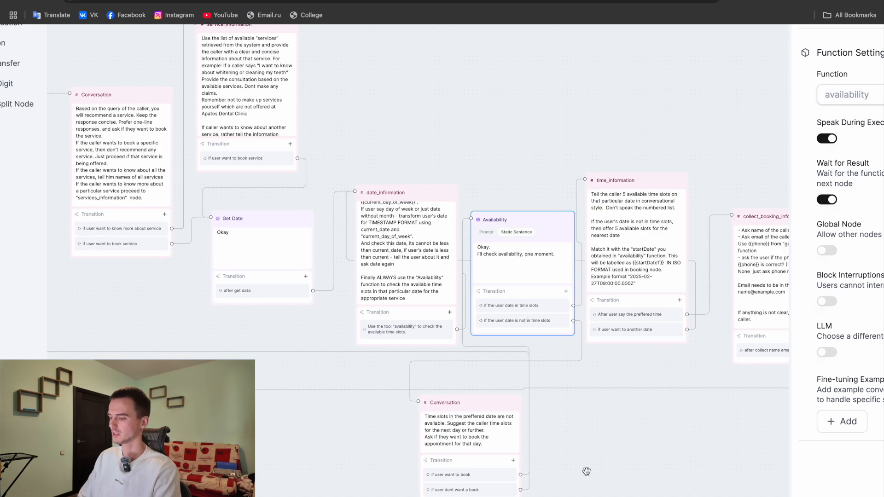
{"action": "scroll", "coordinate": [566, 414], "scroll_direction": "up", "scroll_amount": 5}
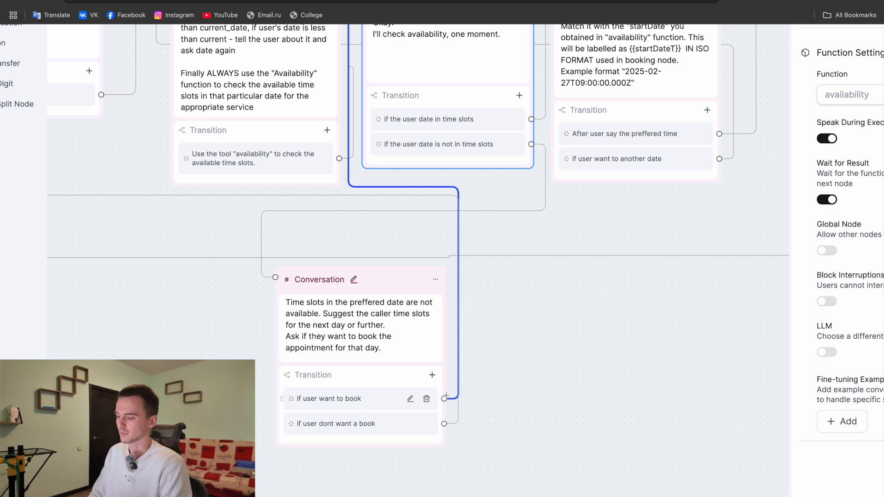
{"action": "scroll", "coordinate": [521, 390], "scroll_direction": "down", "scroll_amount": 5}
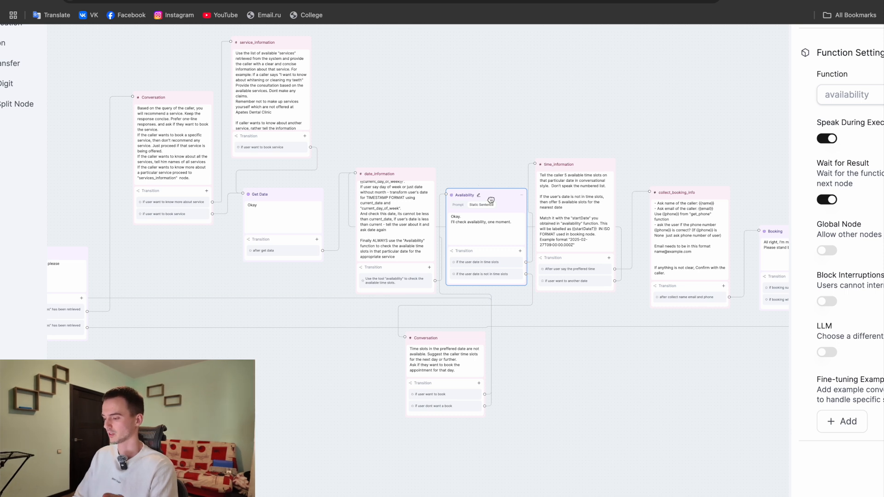
Read the time_information prompt through to its end and follow its transition to the collect_booking_info and Booking nodes.
{"action": "left_click_drag", "start_coordinate": [518, 119], "coordinate": [377, 102]}
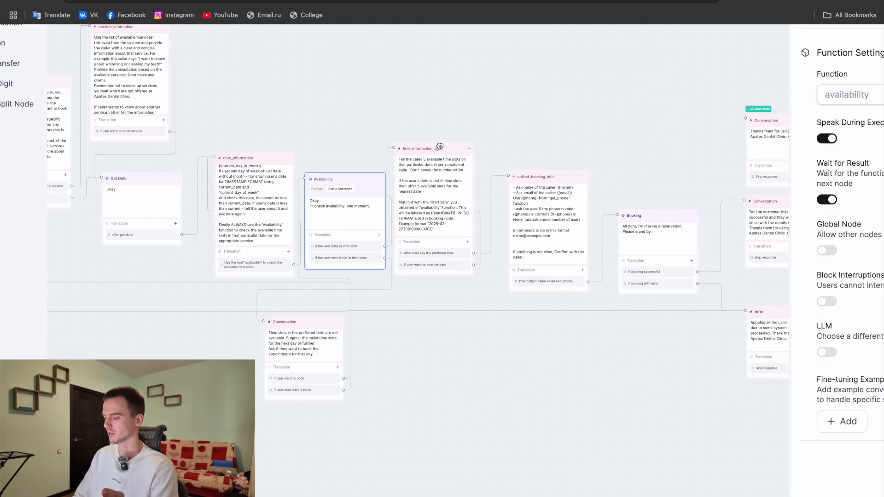
{"action": "scroll", "coordinate": [394, 253], "scroll_direction": "up", "scroll_amount": 5}
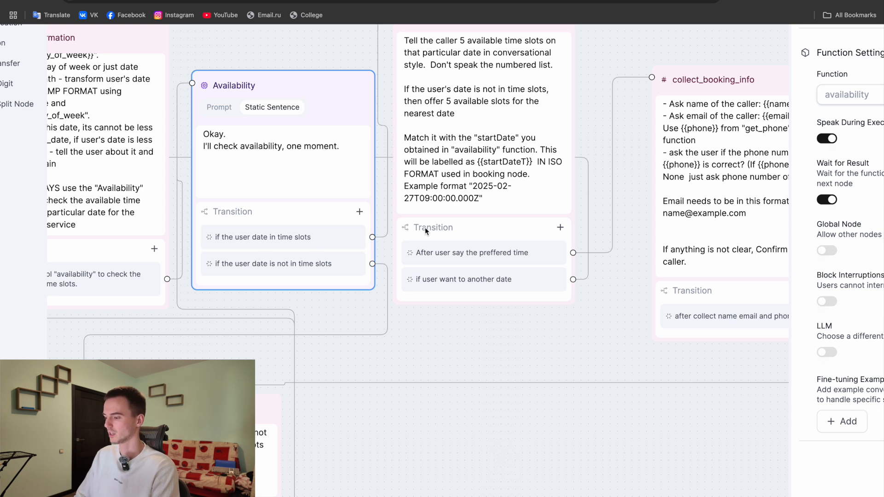
{"action": "scroll", "coordinate": [438, 416], "scroll_direction": "down", "scroll_amount": 2}
{"action": "mouse_move", "coordinate": [400, 284]}
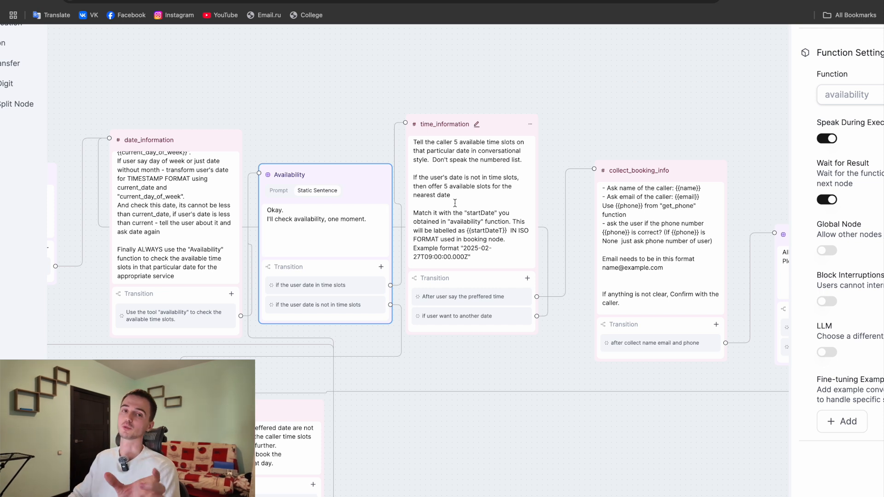
{"action": "left_click_drag", "start_coordinate": [574, 110], "coordinate": [511, 109]}
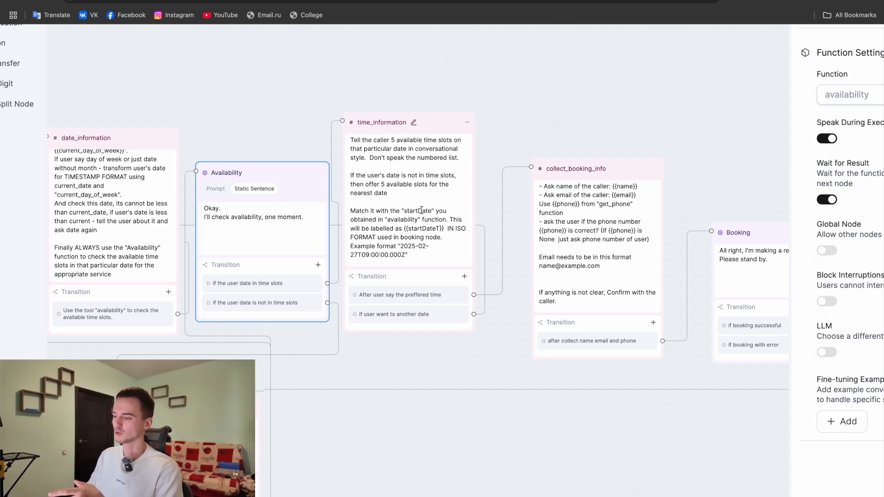
{"action": "scroll", "coordinate": [405, 221], "scroll_direction": "down", "scroll_amount": 2}
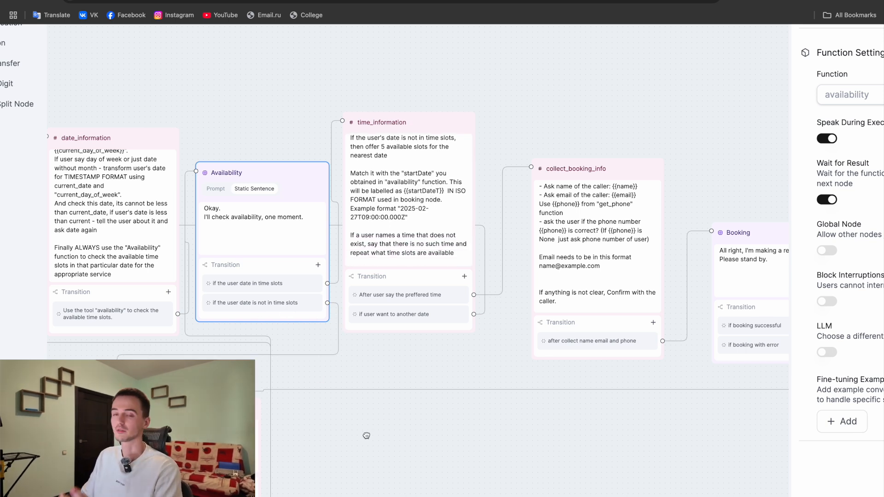
{"action": "left_click_drag", "start_coordinate": [365, 434], "coordinate": [366, 388]}
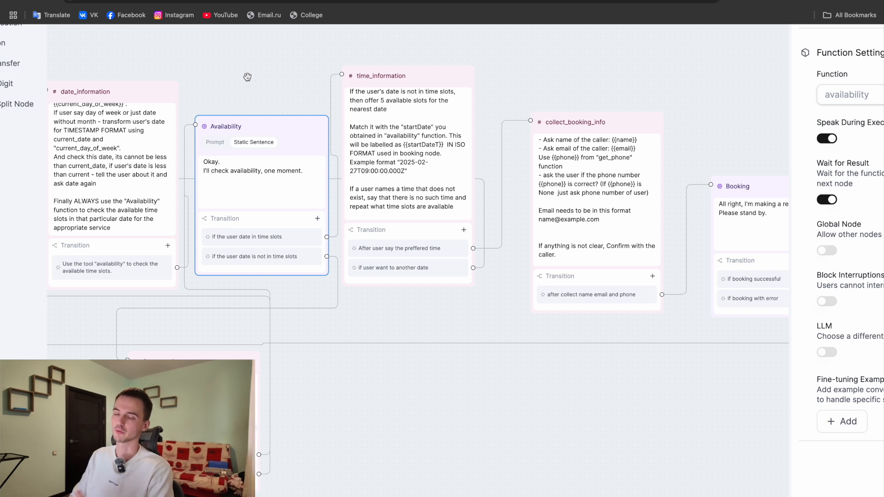
{"action": "left_click_drag", "start_coordinate": [560, 82], "coordinate": [336, 114]}
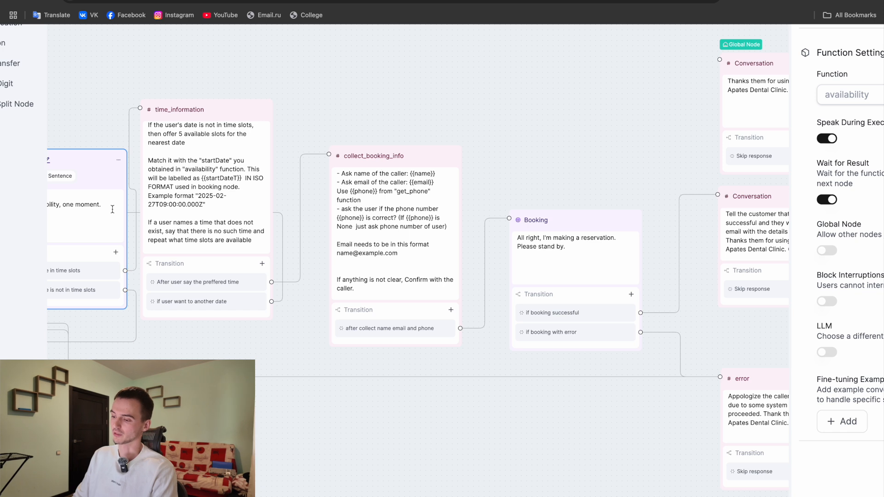
Trace the flow between the Availability node and the ending nodes, and read the collect_booking_info prompt.
{"action": "scroll", "coordinate": [352, 90], "scroll_direction": "down", "scroll_amount": 2}
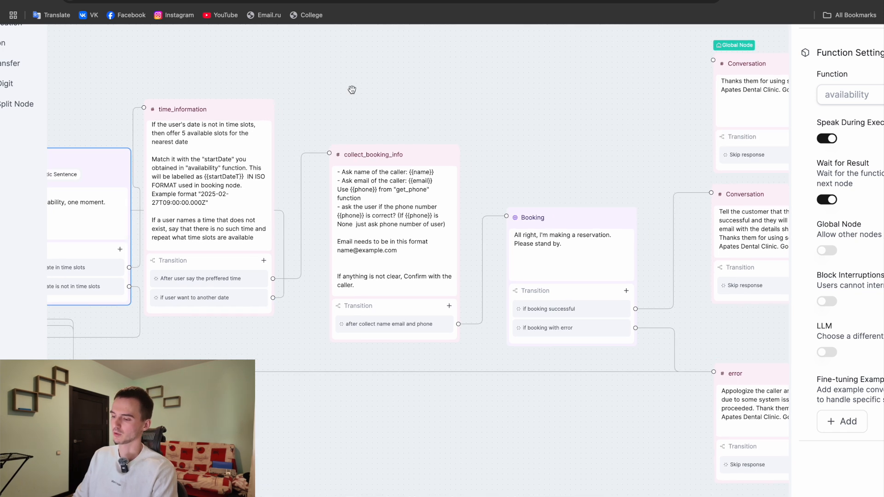
{"action": "left_click_drag", "start_coordinate": [353, 89], "coordinate": [474, 94]}
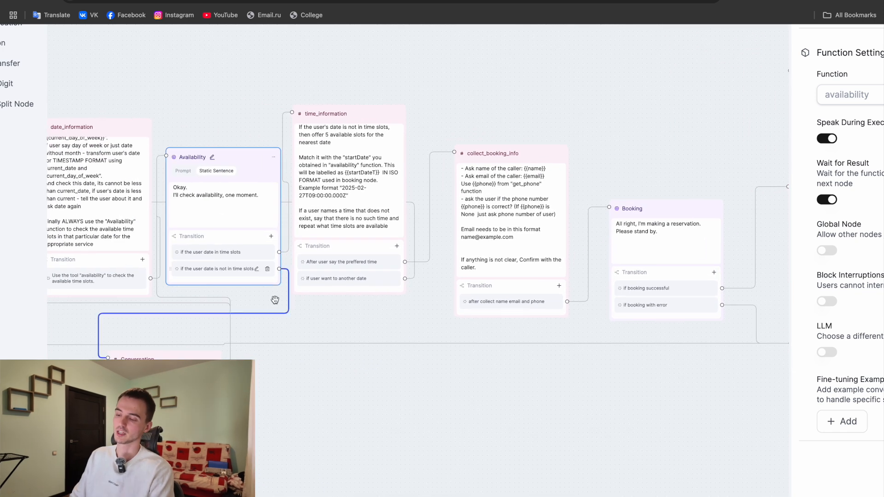
{"action": "left_click_drag", "start_coordinate": [555, 82], "coordinate": [350, 93]}
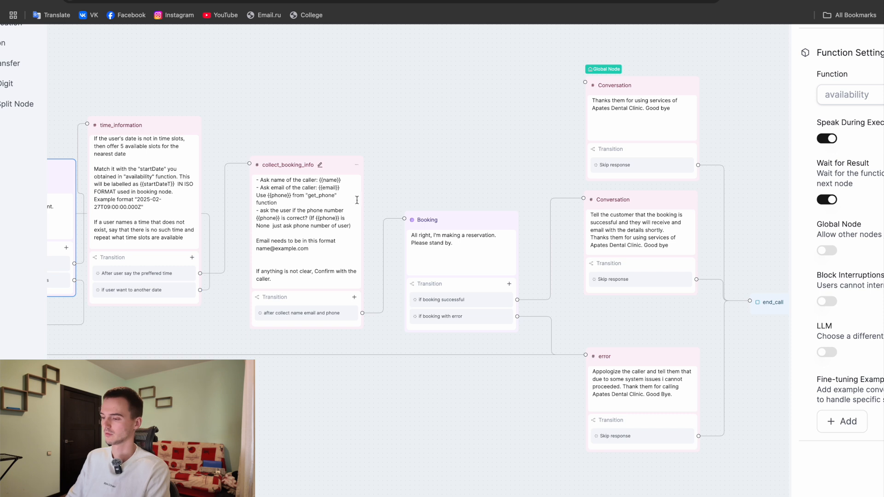
{"action": "scroll", "coordinate": [395, 197], "scroll_direction": "up", "scroll_amount": 5}
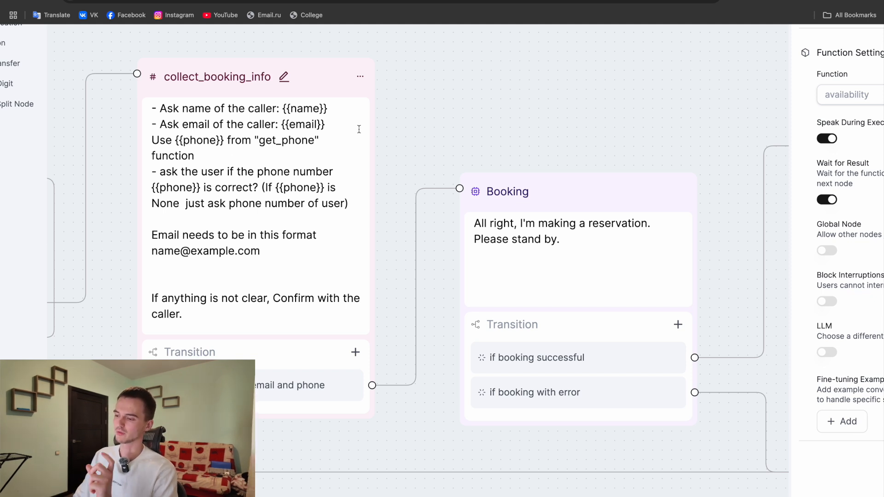
Trace the conversation flow back to its beginning and examine the Get Phone node and its "after collect "phone"" transition.
{"action": "left_click_drag", "start_coordinate": [286, 279], "coordinate": [485, 290]}
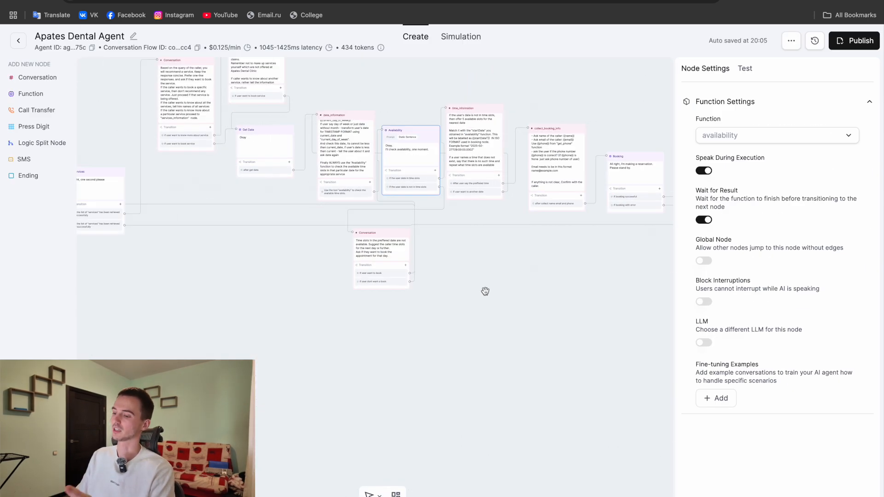
{"action": "left_click_drag", "start_coordinate": [204, 325], "coordinate": [460, 331]}
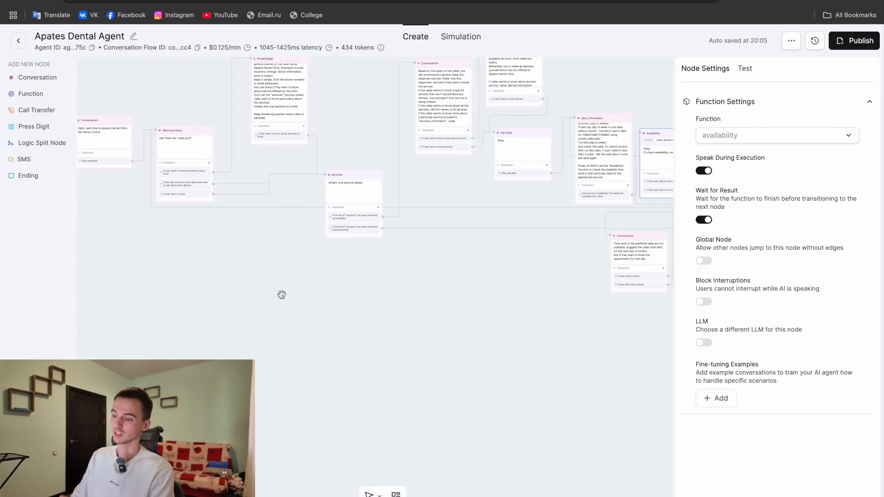
{"action": "left_click_drag", "start_coordinate": [281, 294], "coordinate": [525, 305]}
{"action": "left_click_drag", "start_coordinate": [190, 292], "coordinate": [238, 298]}
{"action": "scroll", "coordinate": [305, 165], "scroll_direction": "up", "scroll_amount": 5}
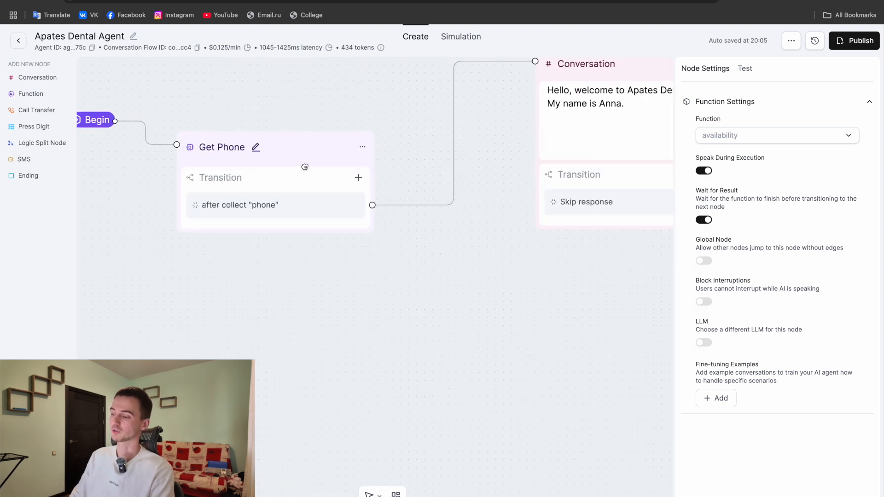
Return to the time_information node and read its prompt on offering slots and matching {{startDateT}} in ISO format.
{"action": "scroll", "coordinate": [276, 227], "scroll_direction": "down", "scroll_amount": 5}
{"action": "left_click_drag", "start_coordinate": [554, 344], "coordinate": [223, 340]}
{"action": "left_click_drag", "start_coordinate": [487, 337], "coordinate": [178, 340]}
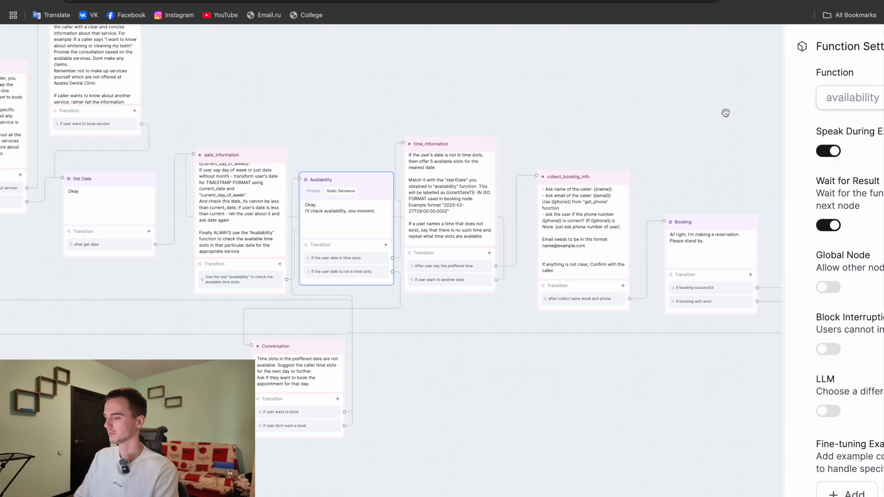
{"action": "scroll", "coordinate": [520, 144], "scroll_direction": "up", "scroll_amount": 5}
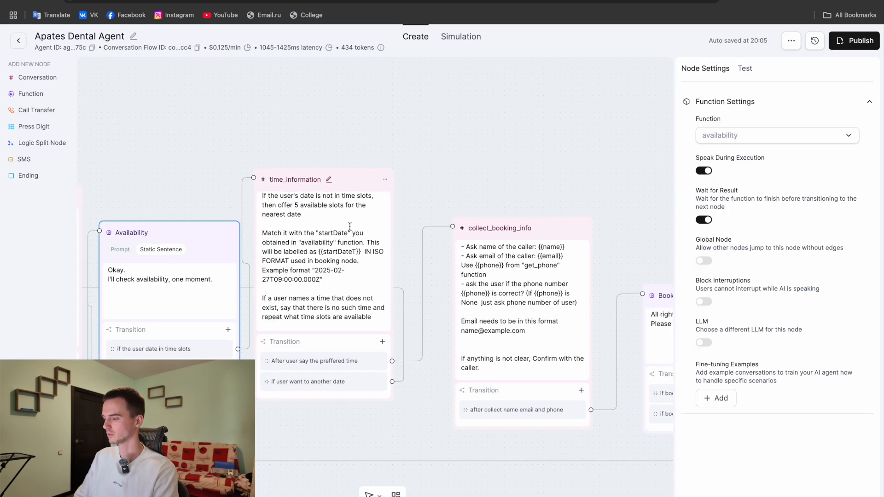
{"action": "left_click_drag", "start_coordinate": [431, 175], "coordinate": [466, 123]}
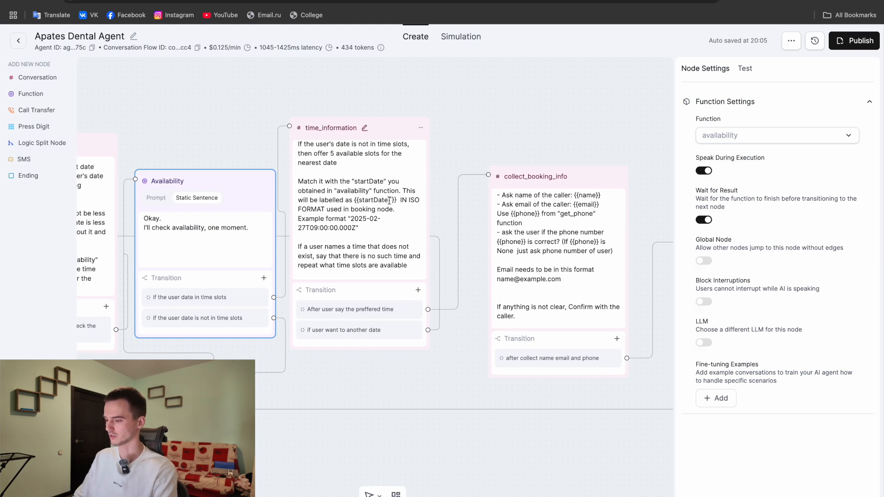
{"action": "scroll", "coordinate": [352, 182], "scroll_direction": "up", "scroll_amount": 1}
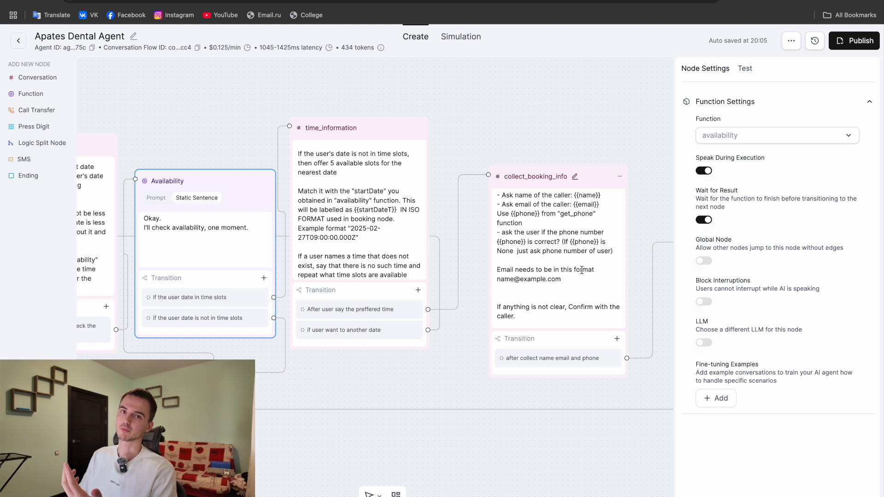
Read the collect_booking_info prompt and follow its "after collect name email and phone" transition to the Booking node.
{"action": "left_click_drag", "start_coordinate": [564, 117], "coordinate": [419, 87]}
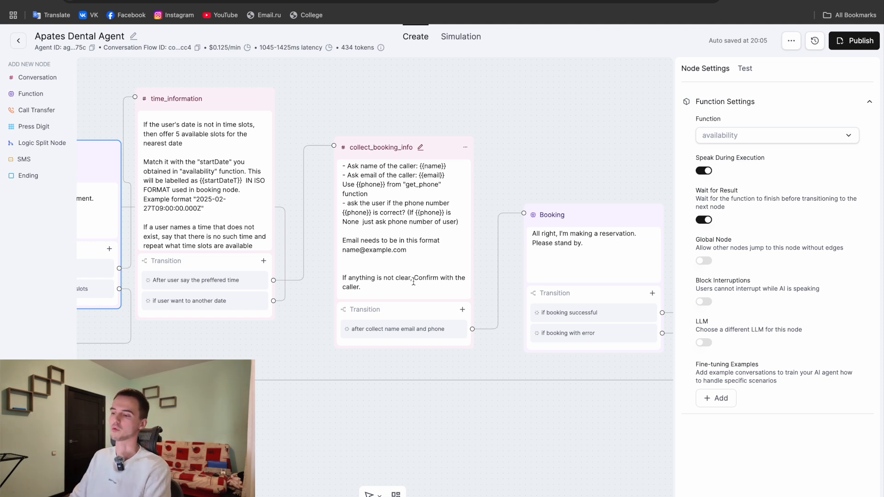
{"action": "left_click_drag", "start_coordinate": [563, 158], "coordinate": [388, 139]}
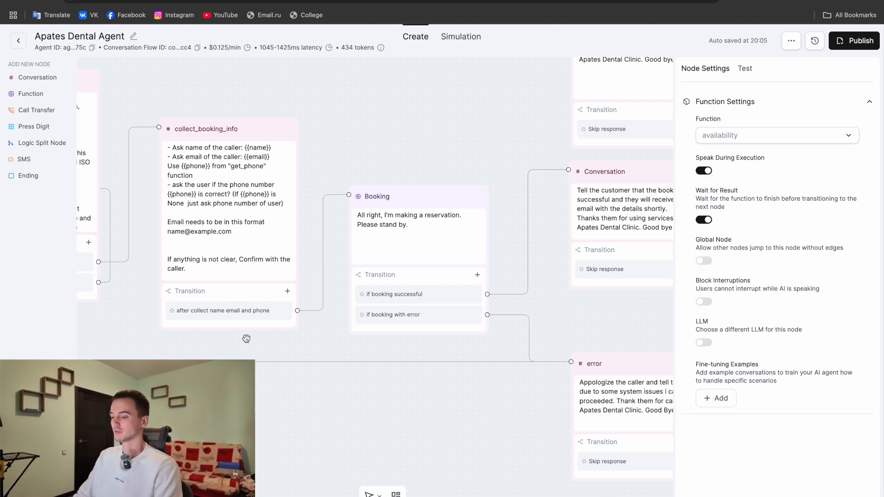
{"action": "left_click_drag", "start_coordinate": [452, 150], "coordinate": [295, 166]}
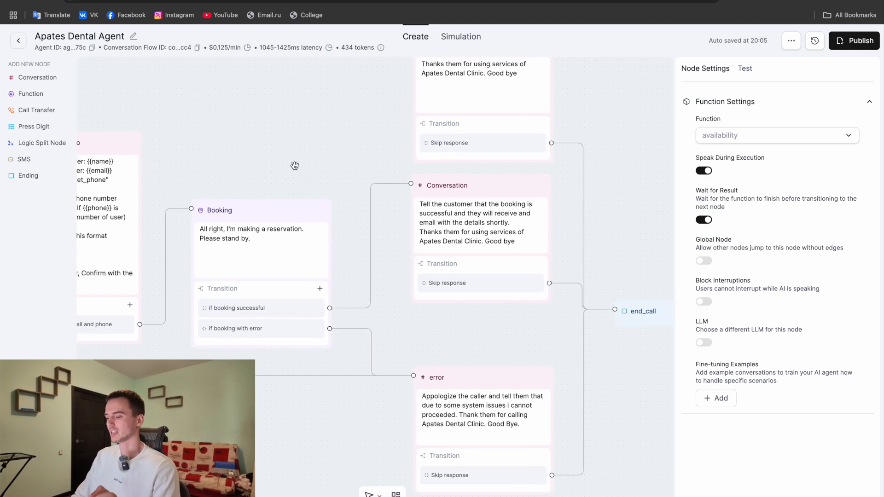
Open the booking custom function from the Booking node's settings and review its description, webhook URL and JSON parameters.
{"action": "left_click", "coordinate": [294, 213]}
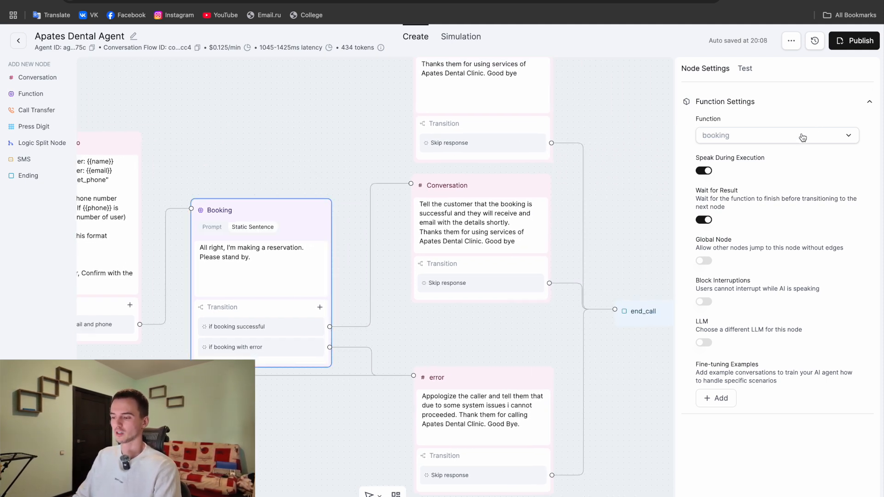
{"action": "left_click", "coordinate": [800, 136]}
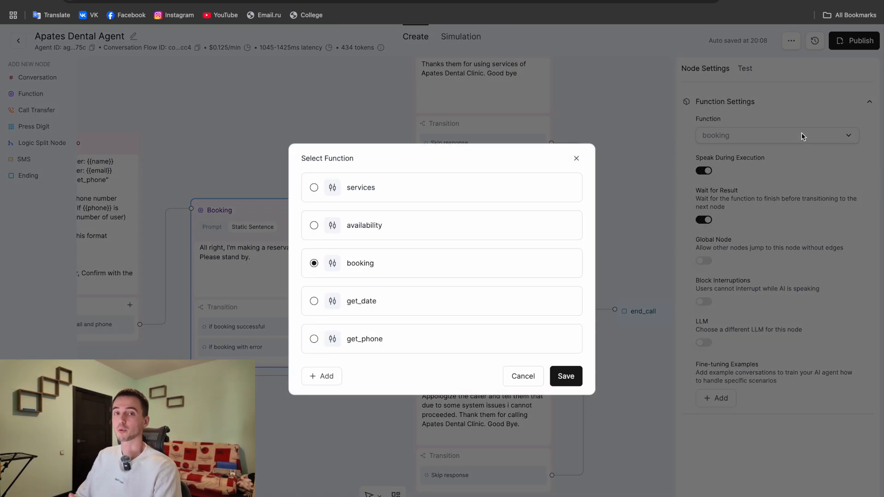
{"action": "left_click", "coordinate": [543, 262]}
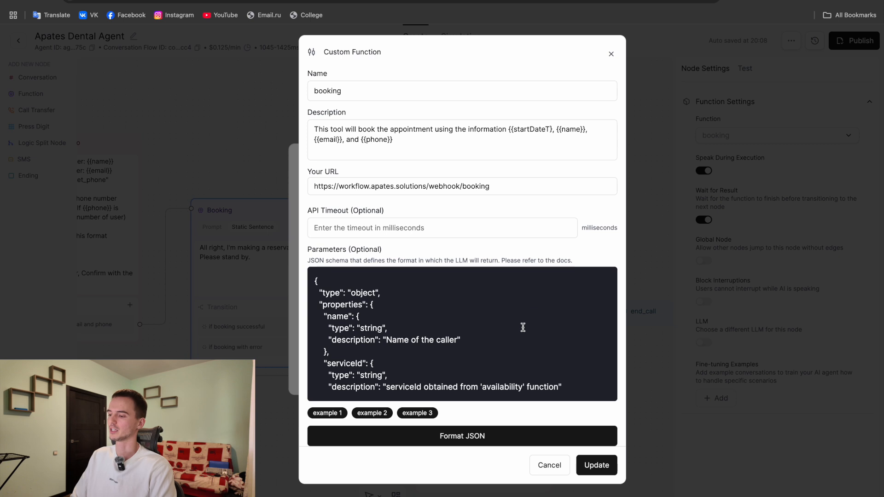
{"action": "scroll", "coordinate": [523, 328], "scroll_direction": "down", "scroll_amount": 3}
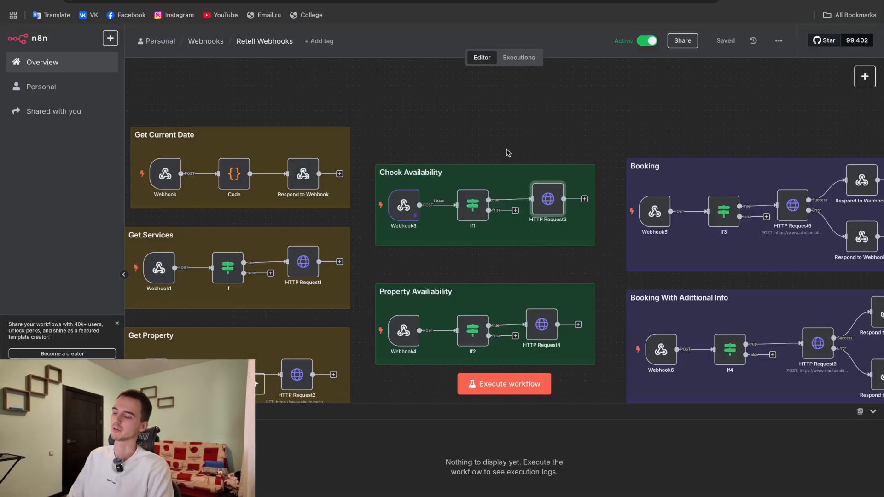
Switch to the Retell Webhooks workflow in n8n, examine the Booking group and open its HTTP Request5 node.
{"action": "scroll", "coordinate": [508, 153], "scroll_direction": "down", "scroll_amount": 3}
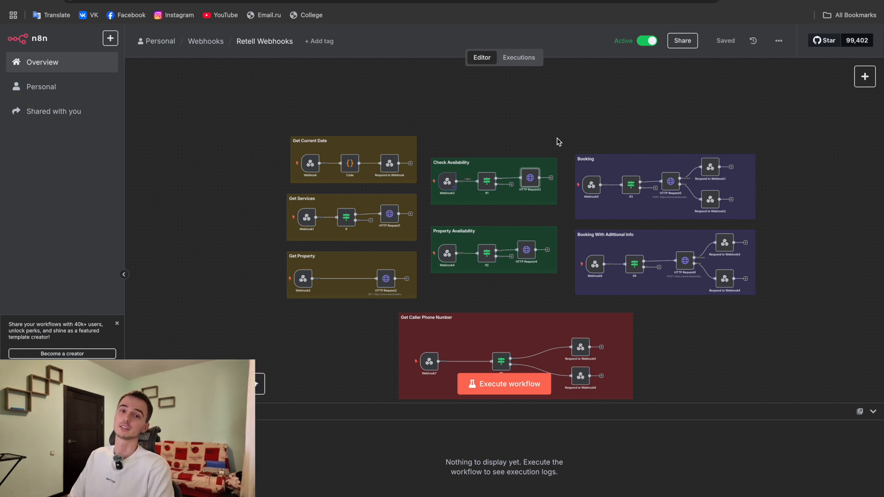
{"action": "left_click_drag", "start_coordinate": [620, 131], "coordinate": [583, 111]}
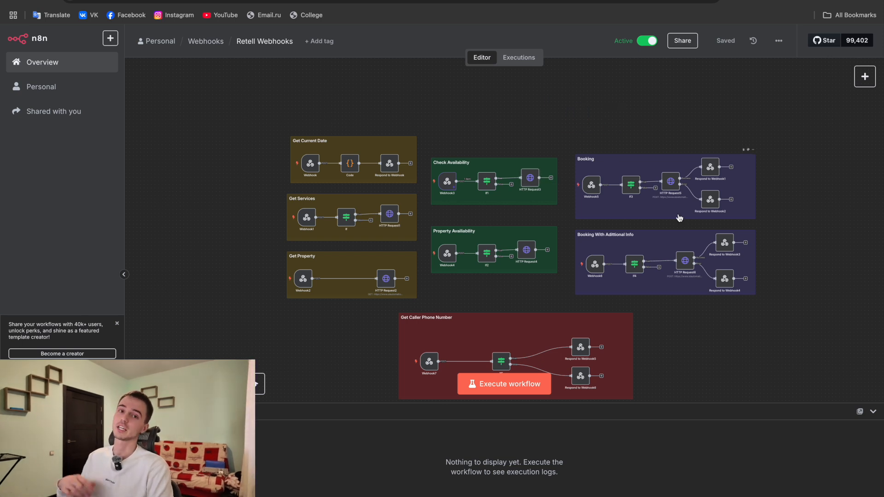
{"action": "scroll", "coordinate": [677, 216], "scroll_direction": "up", "scroll_amount": 5}
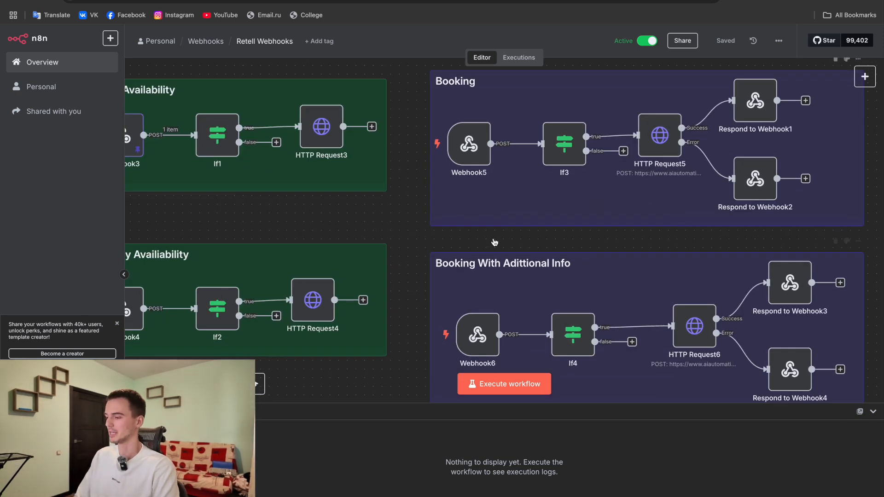
{"action": "mouse_move", "coordinate": [503, 246]}
{"action": "left_mouse_down"}
{"action": "mouse_move", "coordinate": [469, 241]}
{"action": "mouse_move", "coordinate": [514, 242]}
{"action": "left_mouse_up"}
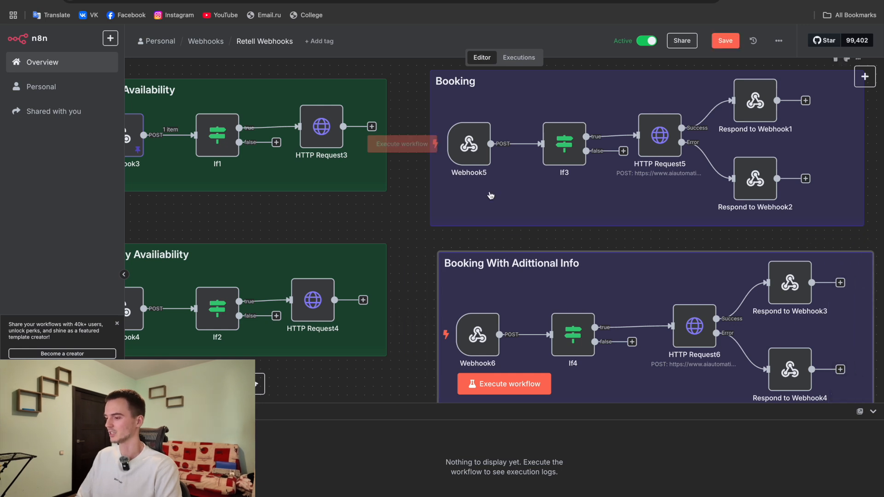
{"action": "scroll", "coordinate": [491, 196], "scroll_direction": "down", "scroll_amount": 3}
{"action": "scroll", "coordinate": [387, 175], "scroll_direction": "up", "scroll_amount": 5}
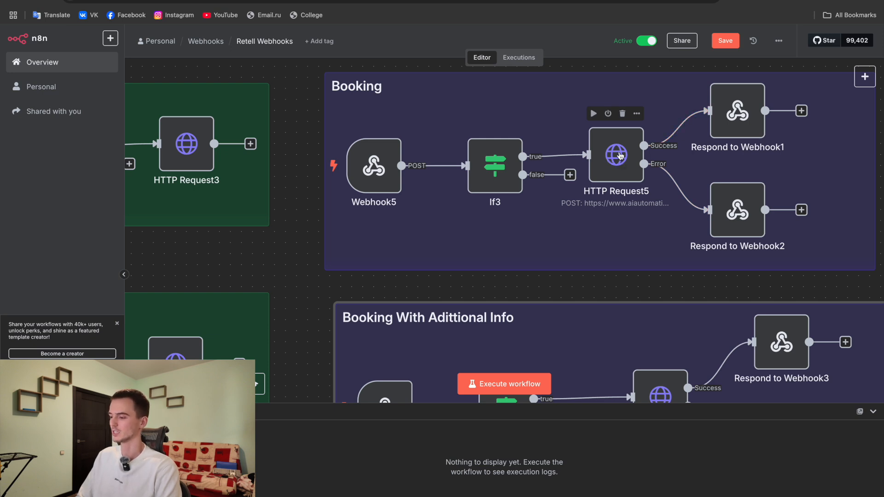
{"action": "left_click", "coordinate": [620, 155]}
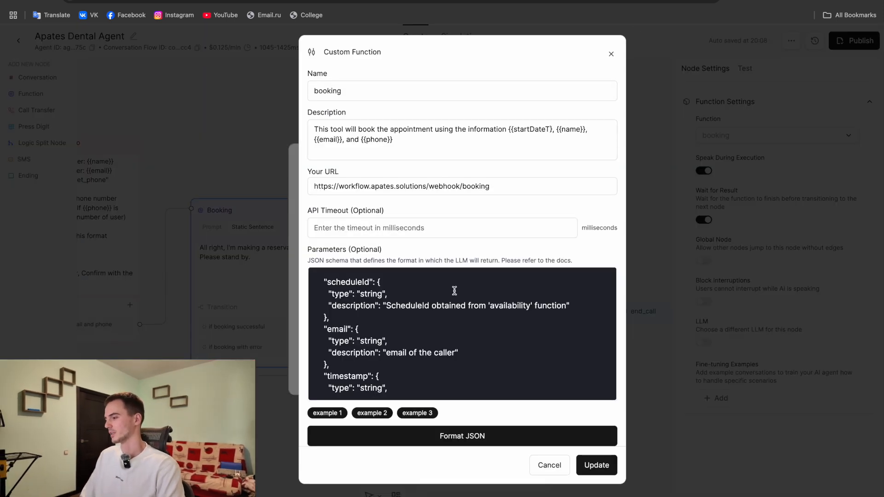
Switch back to Retell AI, read the booking function's required parameters, and close the function dialogs.
{"action": "scroll", "coordinate": [465, 293], "scroll_direction": "down", "scroll_amount": 6}
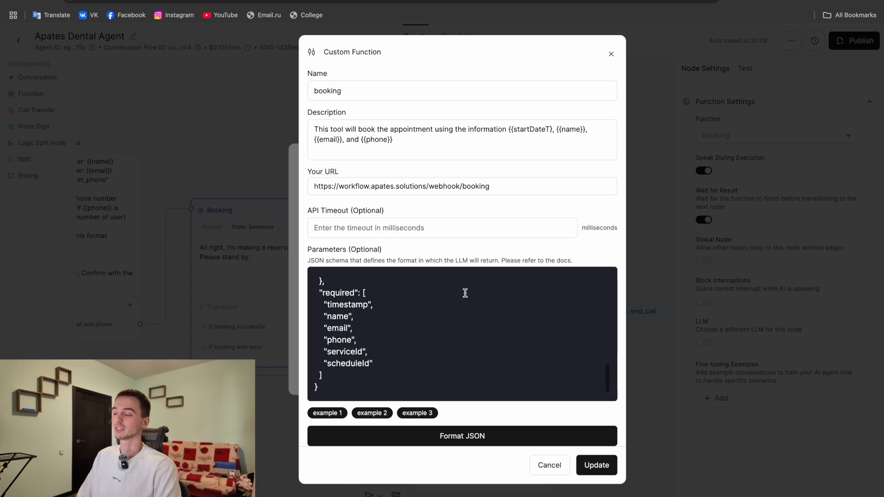
{"action": "left_click", "coordinate": [611, 54]}
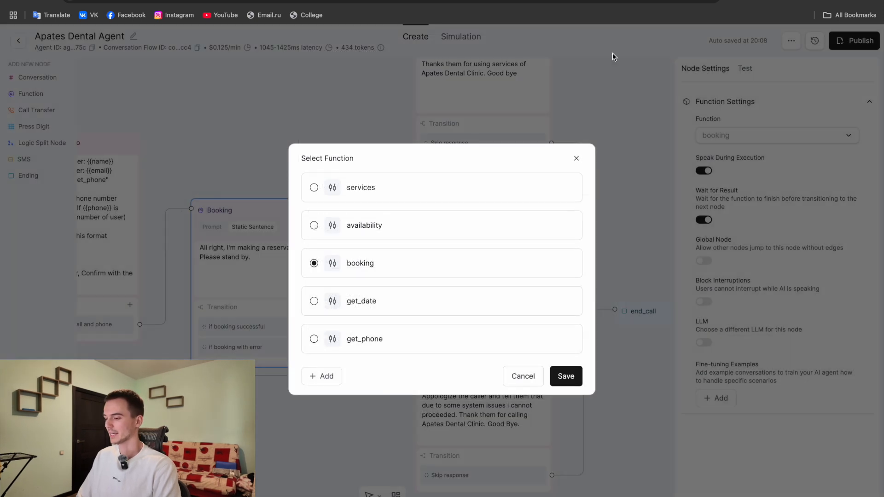
{"action": "left_click", "coordinate": [633, 118]}
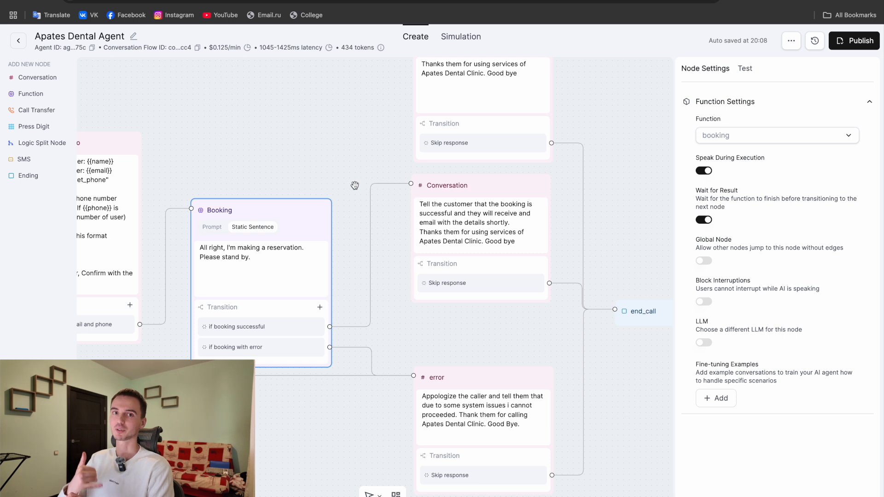
Trace the Booking node's success and error transitions through the Conversation and error nodes to end_call.
{"action": "left_click_drag", "start_coordinate": [353, 144], "coordinate": [268, 88]}
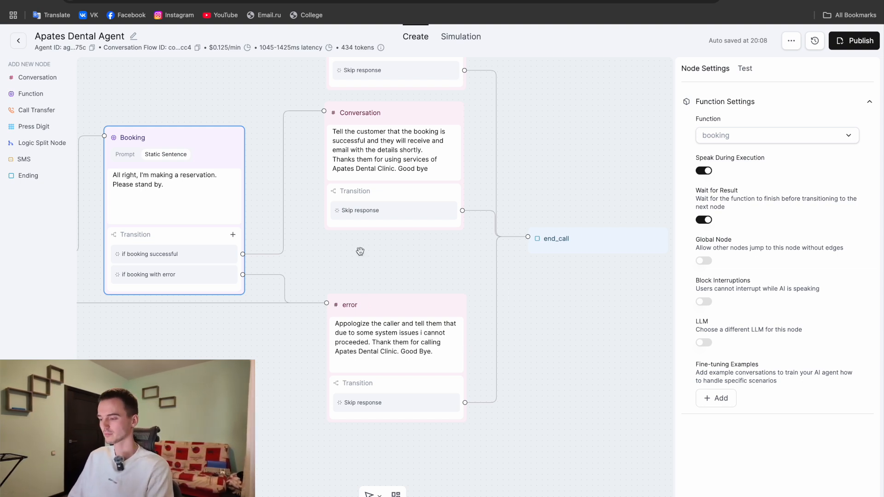
{"action": "mouse_move", "coordinate": [249, 100]}
{"action": "left_mouse_down"}
{"action": "mouse_move", "coordinate": [193, 151]}
{"action": "mouse_move", "coordinate": [288, 173]}
{"action": "mouse_move", "coordinate": [227, 212]}
{"action": "mouse_move", "coordinate": [192, 215]}
{"action": "mouse_move", "coordinate": [251, 92]}
{"action": "left_mouse_up"}
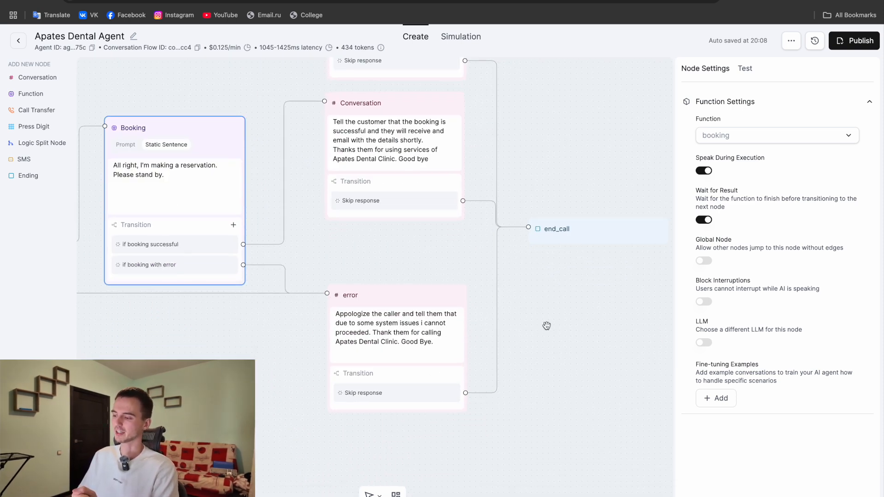
{"action": "scroll", "coordinate": [547, 326], "scroll_direction": "down", "scroll_amount": 3}
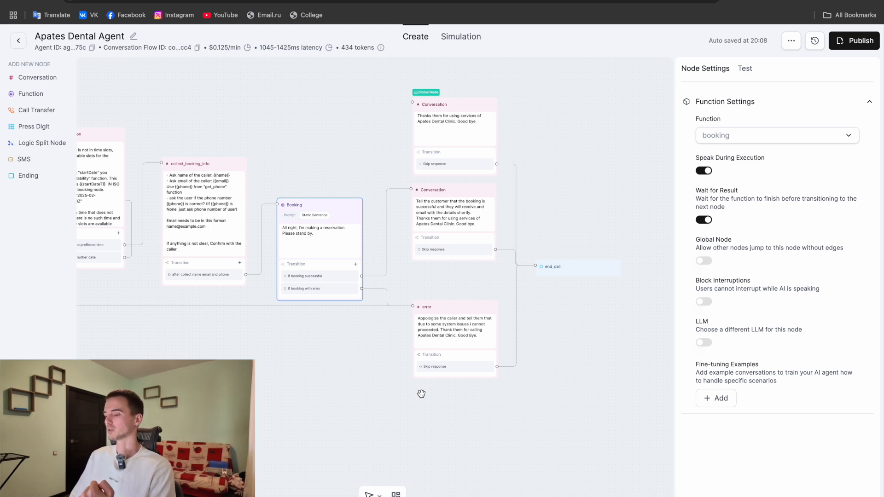
{"action": "scroll", "coordinate": [387, 450], "scroll_direction": "down", "scroll_amount": 3}
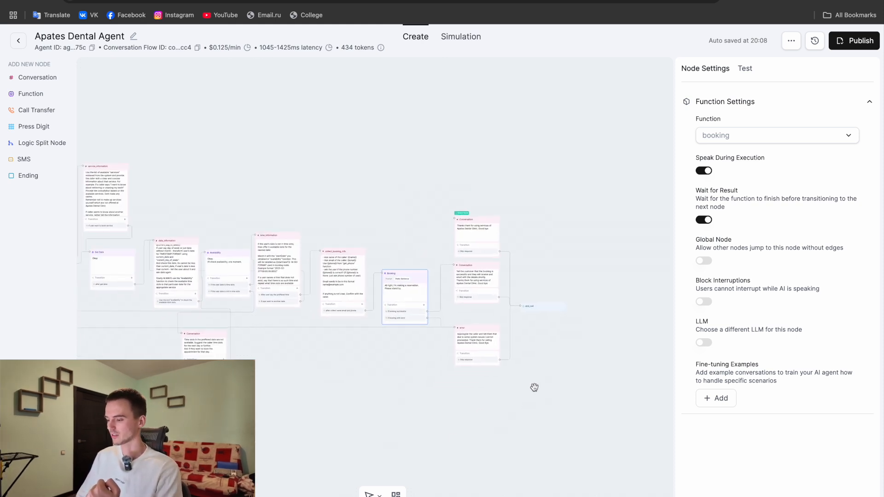
Review the path from Availability through time_information and Booking, and examine the global goodbye Conversation node.
{"action": "scroll", "coordinate": [216, 281], "scroll_direction": "up", "scroll_amount": 10}
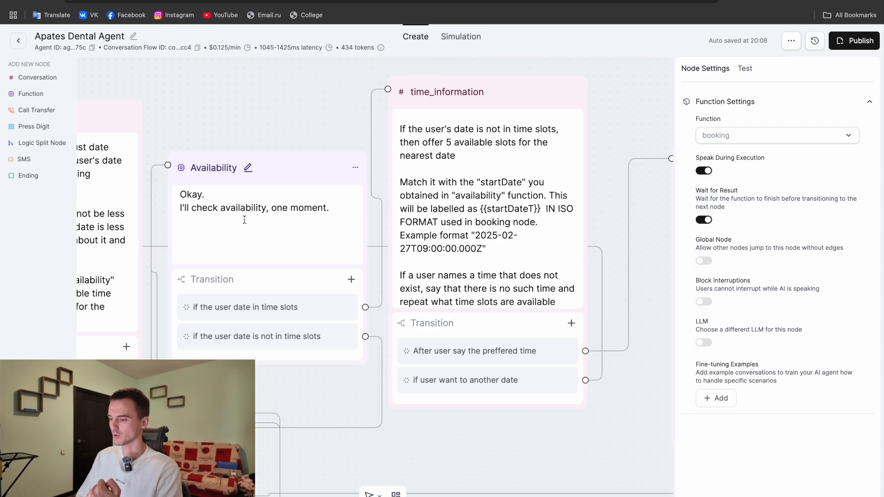
{"action": "scroll", "coordinate": [245, 137], "scroll_direction": "down", "scroll_amount": 5}
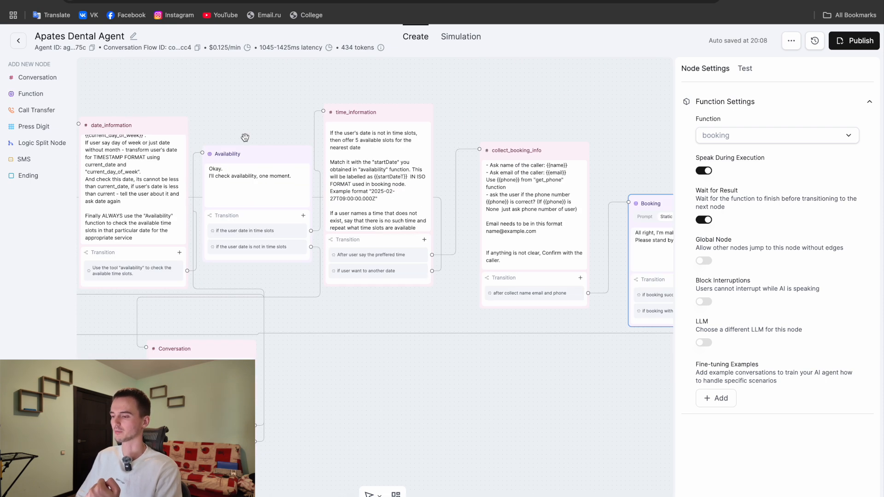
{"action": "scroll", "coordinate": [319, 373], "scroll_direction": "down", "scroll_amount": 5}
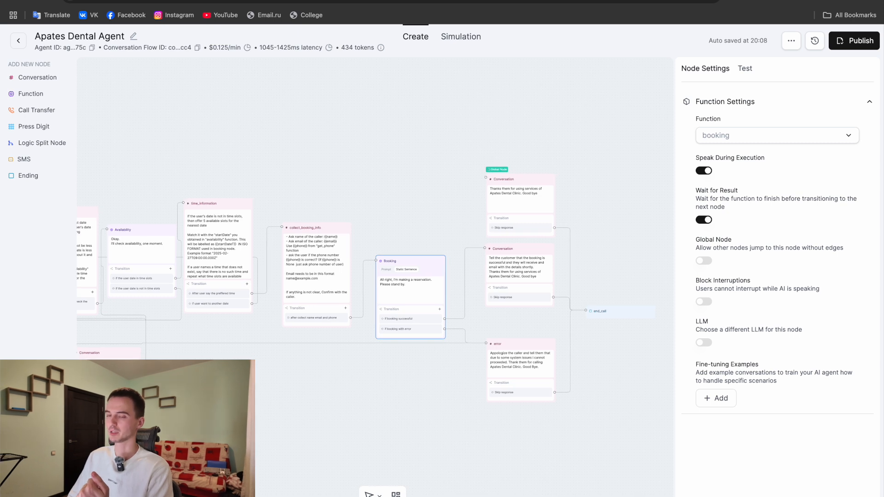
{"action": "scroll", "coordinate": [422, 172], "scroll_direction": "up", "scroll_amount": 5}
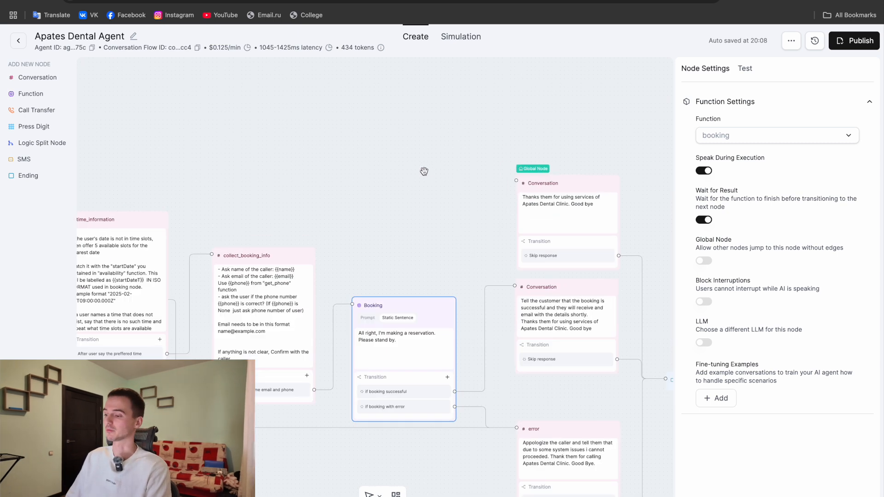
Examine the Booking node's success and error transitions to the booking-confirmation Conversation and error nodes.
{"action": "left_click_drag", "start_coordinate": [428, 173], "coordinate": [290, 75]}
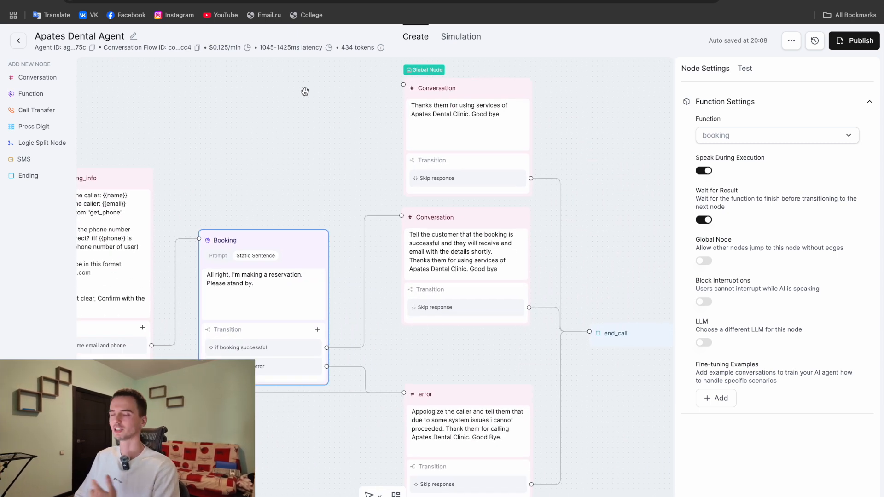
{"action": "scroll", "coordinate": [298, 104], "scroll_direction": "down", "scroll_amount": 2}
{"action": "mouse_move", "coordinate": [499, 337]}
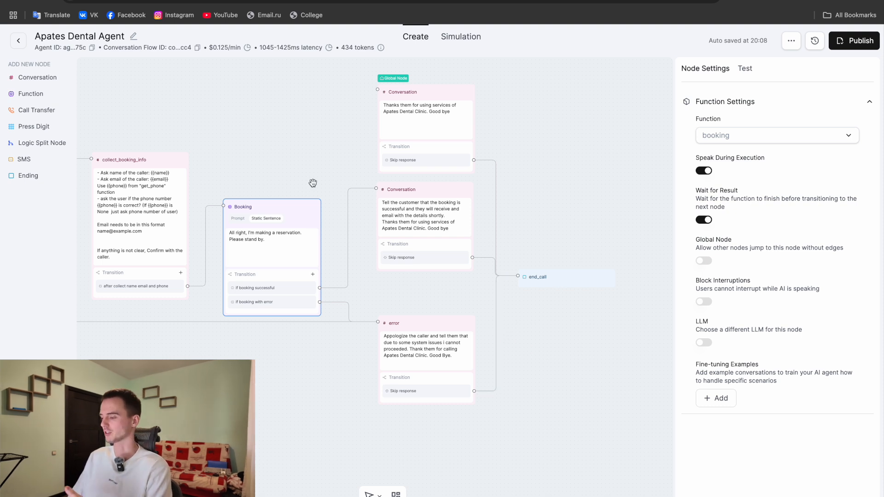
{"action": "scroll", "coordinate": [312, 183], "scroll_direction": "up", "scroll_amount": 3}
{"action": "left_click_drag", "start_coordinate": [321, 182], "coordinate": [283, 157]}
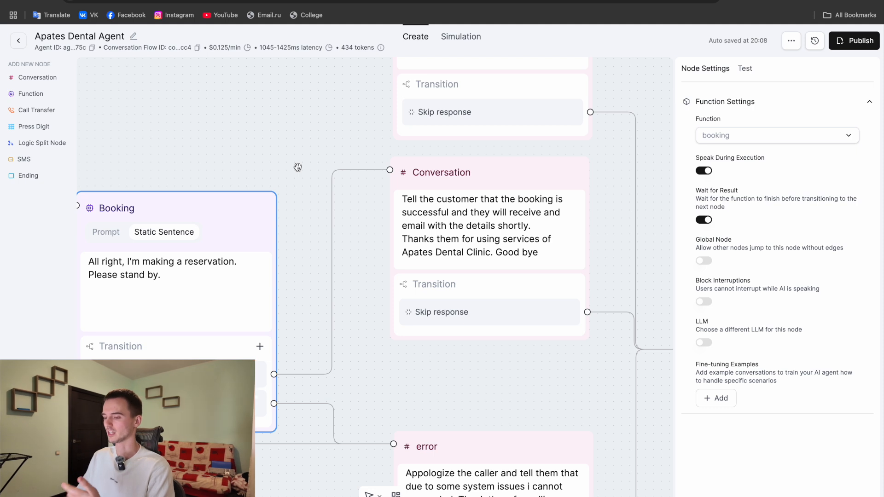
{"action": "scroll", "coordinate": [297, 167], "scroll_direction": "down", "scroll_amount": 1}
{"action": "left_click_drag", "start_coordinate": [295, 159], "coordinate": [171, 230]}
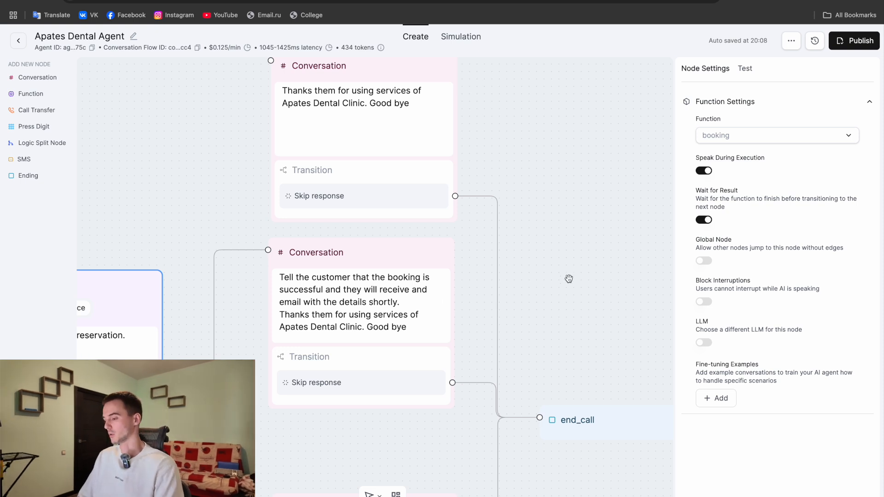
Review how the global goodbye Conversation, booking-confirmation Conversation and error nodes connect to end_call.
{"action": "scroll", "coordinate": [568, 279], "scroll_direction": "down", "scroll_amount": 3}
{"action": "scroll", "coordinate": [569, 279], "scroll_direction": "right", "scroll_amount": 3}
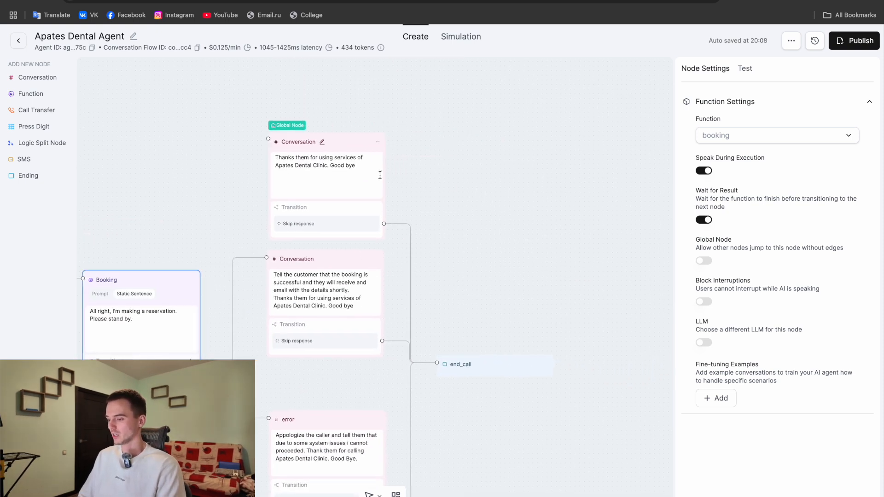
{"action": "scroll", "coordinate": [481, 244], "scroll_direction": "down", "scroll_amount": 1}
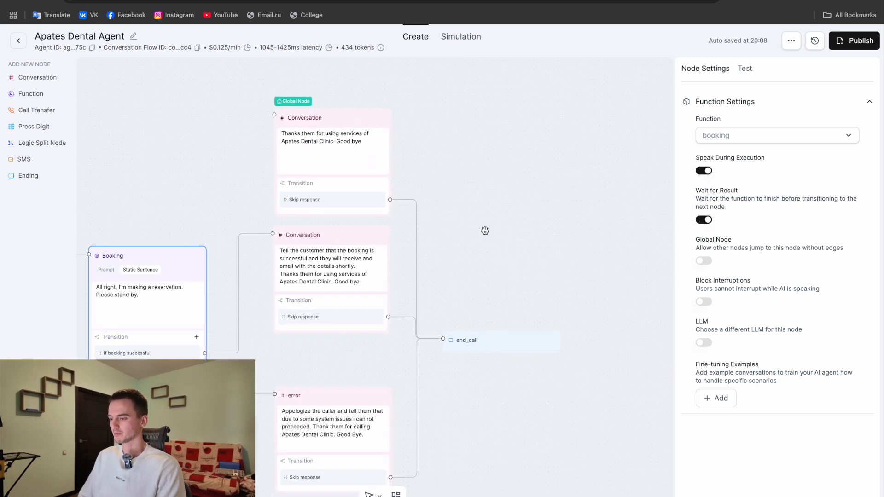
{"action": "scroll", "coordinate": [485, 231], "scroll_direction": "up", "scroll_amount": 3}
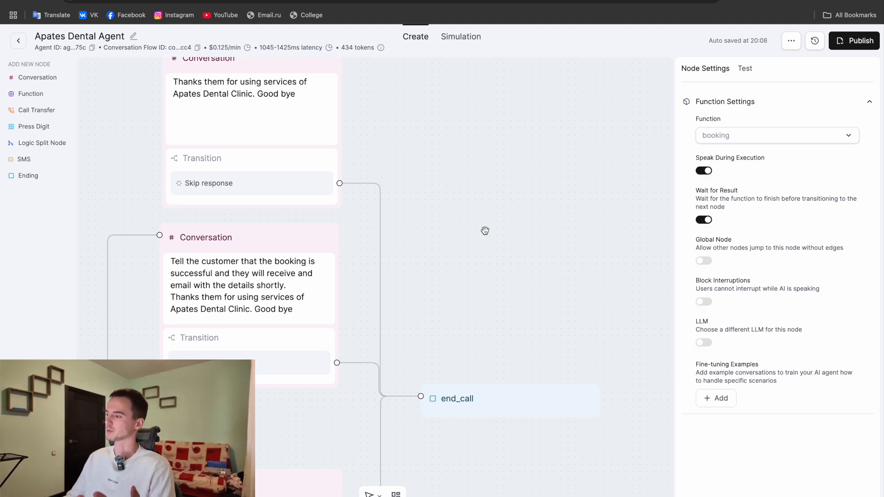
{"action": "scroll", "coordinate": [570, 236], "scroll_direction": "down", "scroll_amount": 3}
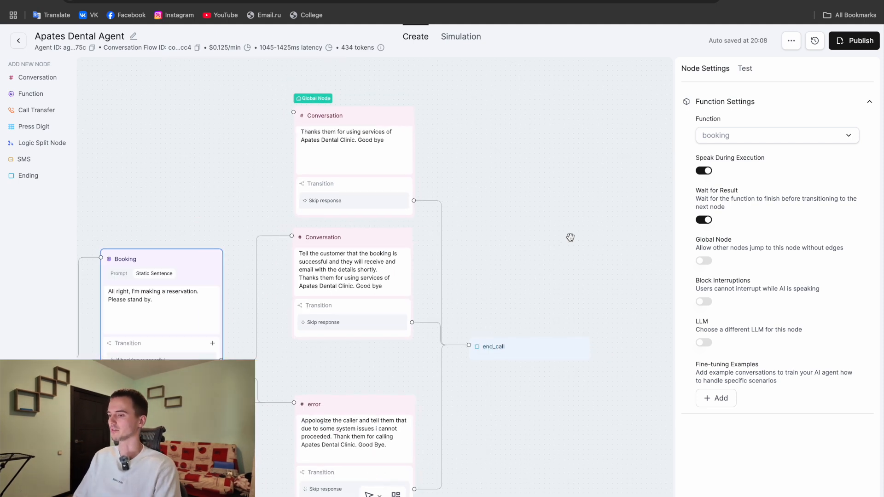
View the entire conversation flow from the start node to end_call and inspect its middle section up to Booking.
{"action": "scroll", "coordinate": [569, 237], "scroll_direction": "down", "scroll_amount": 5}
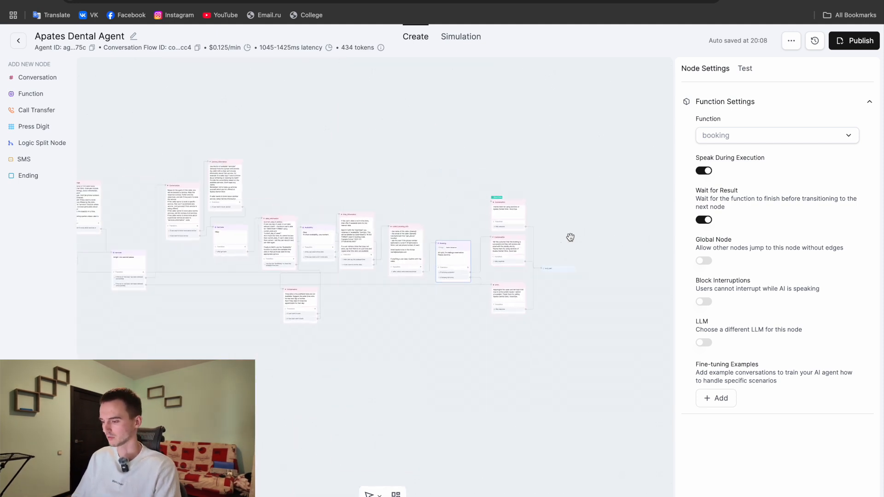
{"action": "scroll", "coordinate": [474, 339], "scroll_direction": "down", "scroll_amount": 1}
{"action": "scroll", "coordinate": [288, 340], "scroll_direction": "down", "scroll_amount": 1}
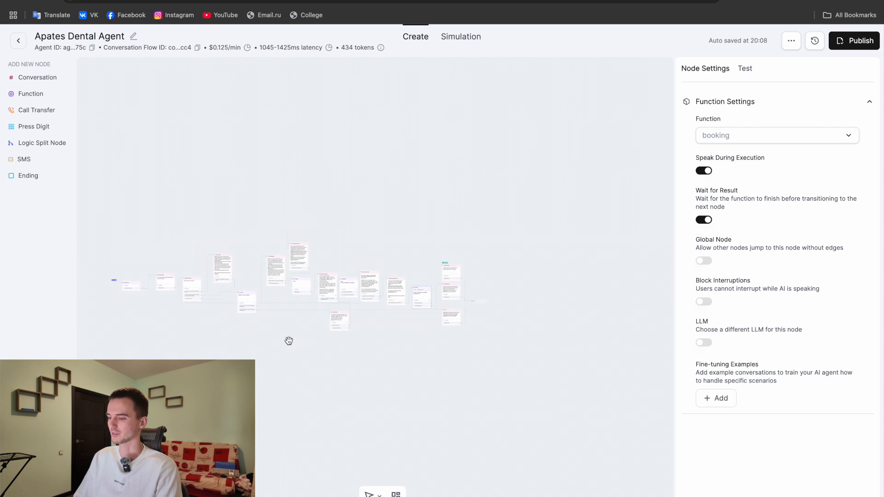
{"action": "left_click_drag", "start_coordinate": [435, 213], "coordinate": [505, 152]}
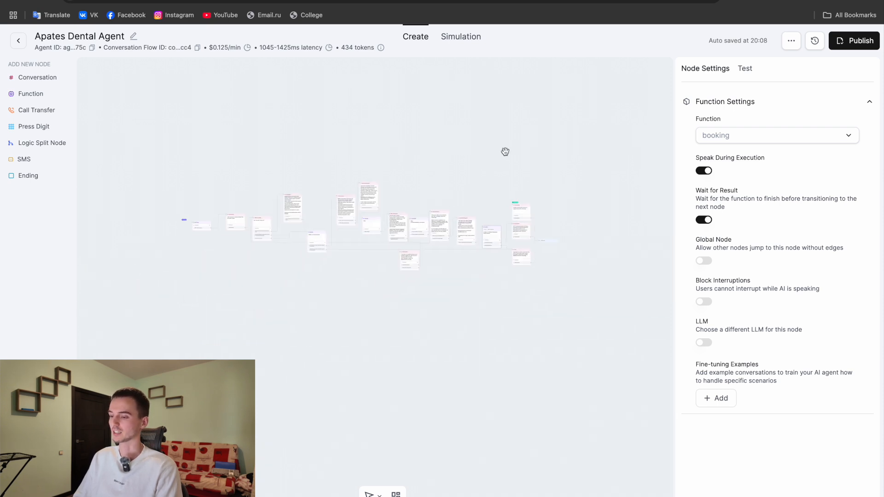
{"action": "scroll", "coordinate": [385, 205], "scroll_direction": "up", "scroll_amount": 3}
{"action": "scroll", "coordinate": [385, 206], "scroll_direction": "up", "scroll_amount": 1}
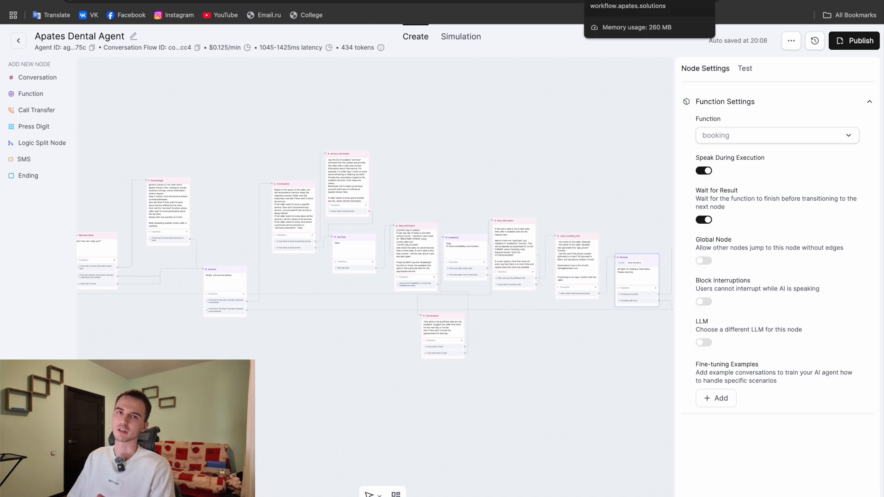
Switch to the Retell Webhooks workflow in n8n and examine the Booking and Booking With Adittional Info groups.
{"action": "left_click", "coordinate": [619, 1]}
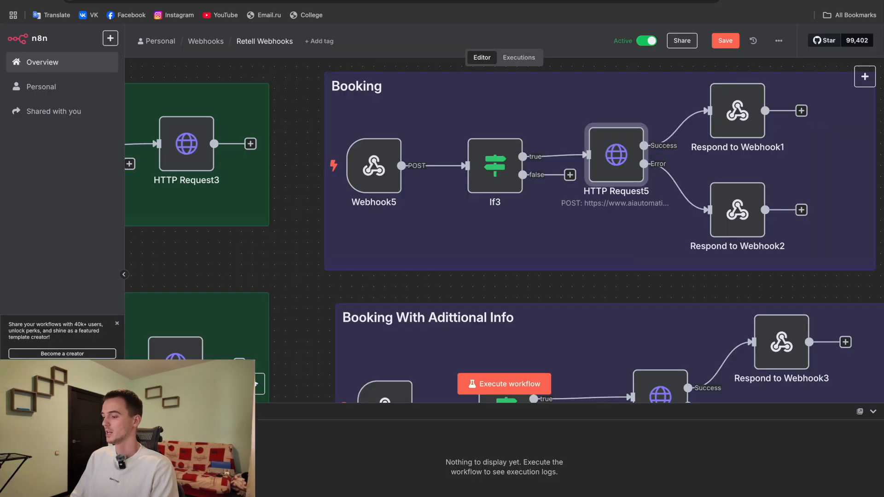
{"action": "scroll", "coordinate": [393, 193], "scroll_direction": "down", "scroll_amount": 4}
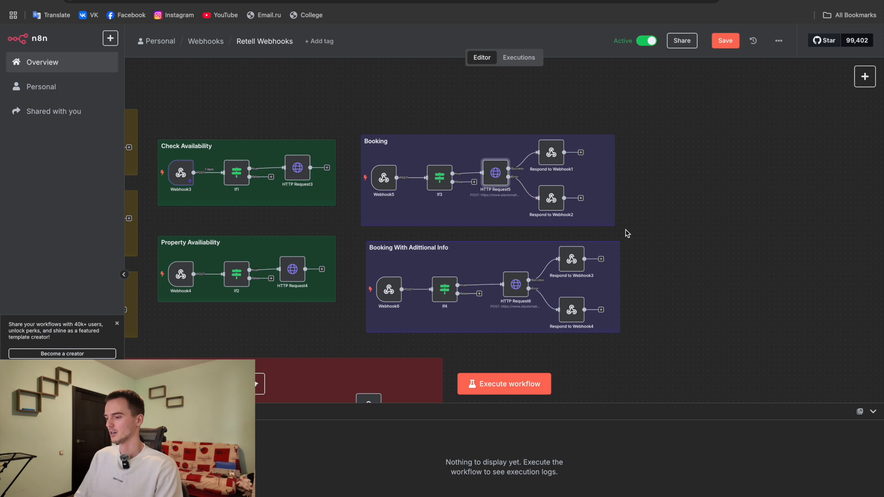
{"action": "scroll", "coordinate": [628, 233], "scroll_direction": "up", "scroll_amount": 4}
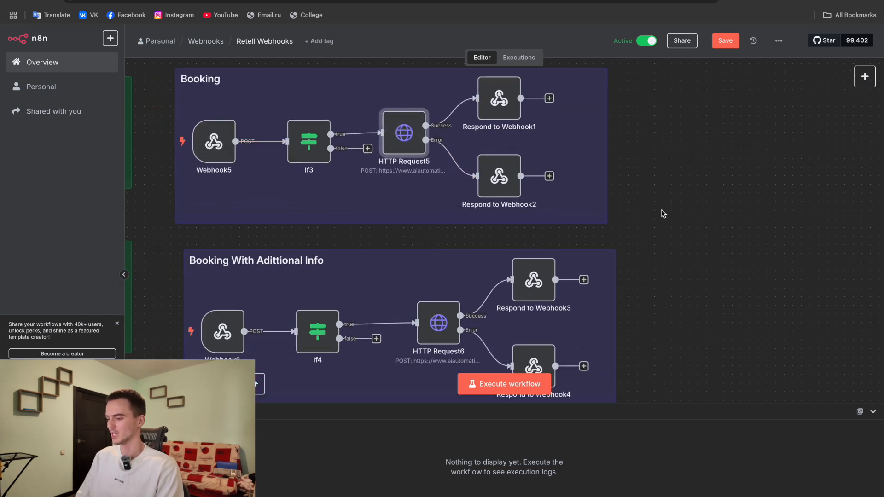
{"action": "scroll", "coordinate": [661, 211], "scroll_direction": "down", "scroll_amount": 1}
{"action": "left_click_drag", "start_coordinate": [661, 210], "coordinate": [720, 162]}
{"action": "scroll", "coordinate": [720, 161], "scroll_direction": "down", "scroll_amount": 2}
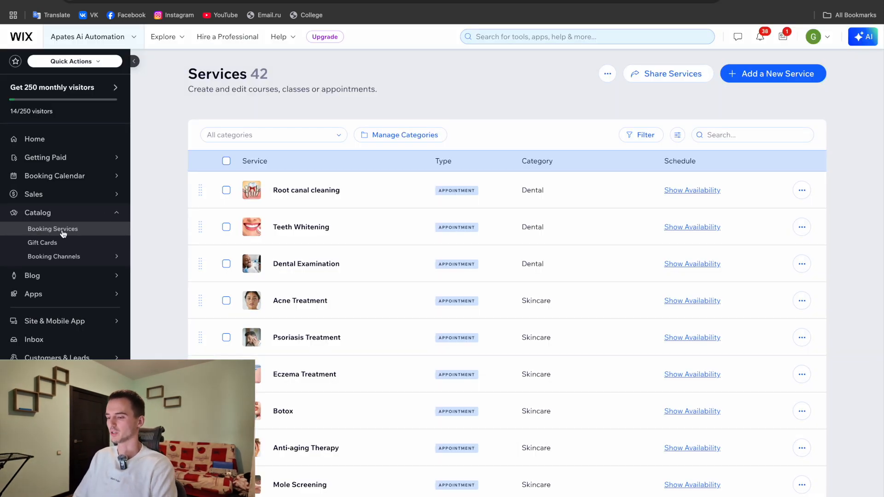
In Wix, open the Booking Calendar, check the Dental Examination appointment on Wednesday 28, and close its details.
{"action": "mouse_move", "coordinate": [61, 182]}
{"action": "left_click", "coordinate": [154, 157]}
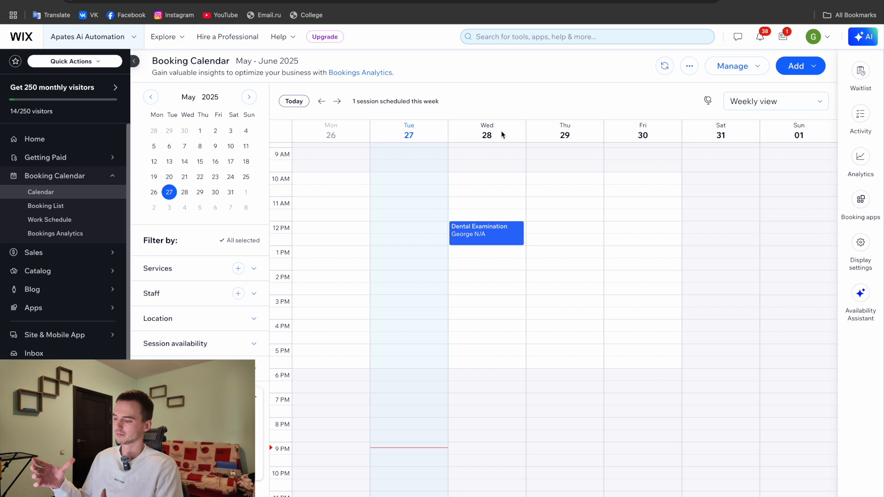
{"action": "left_click", "coordinate": [494, 242]}
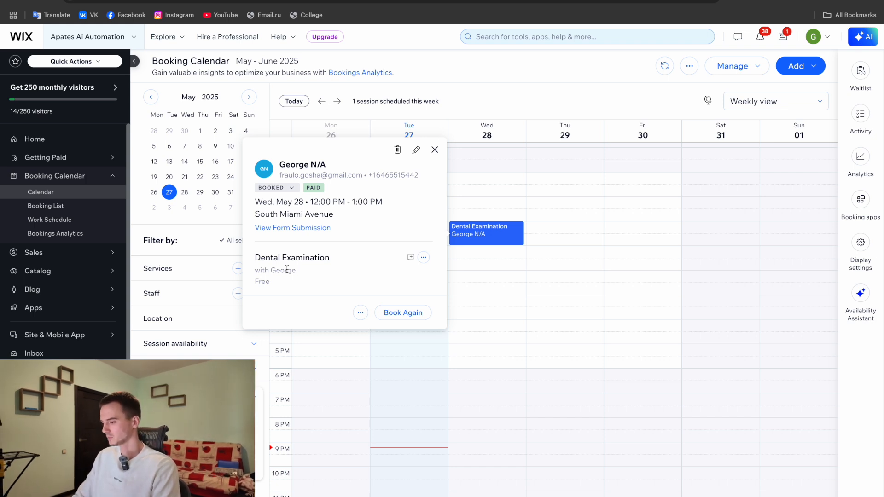
{"action": "left_click", "coordinate": [661, 243]}
{"action": "left_click", "coordinate": [493, 177]}
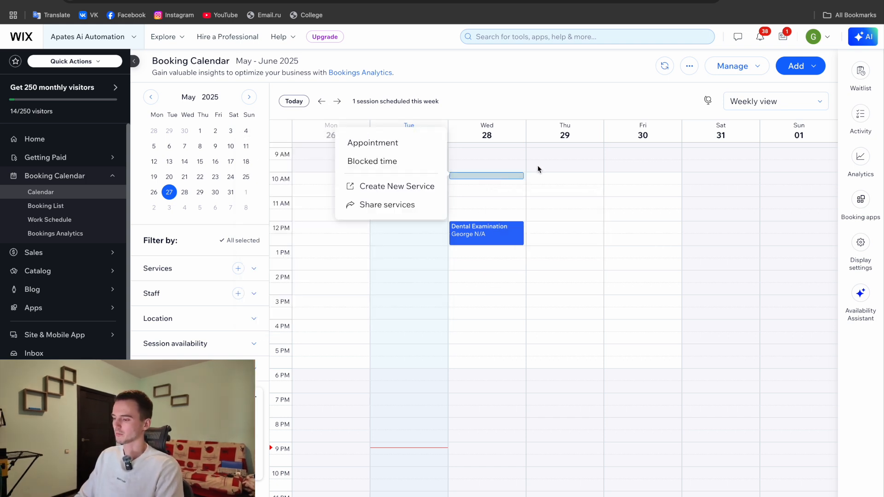
{"action": "left_click", "coordinate": [559, 102]}
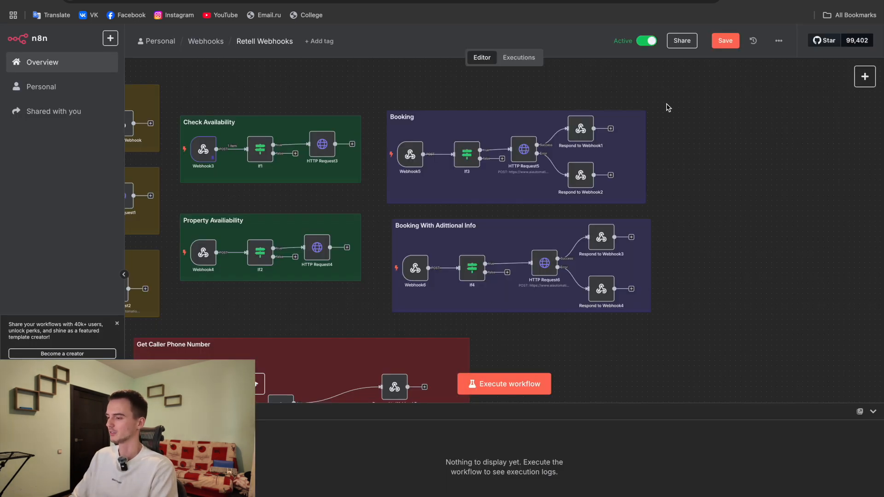
View all Retell Webhooks groups in n8n, switch to the Apates CRM, and review the lead's fields in the People table.
{"action": "scroll", "coordinate": [758, 190], "scroll_direction": "down", "scroll_amount": 3}
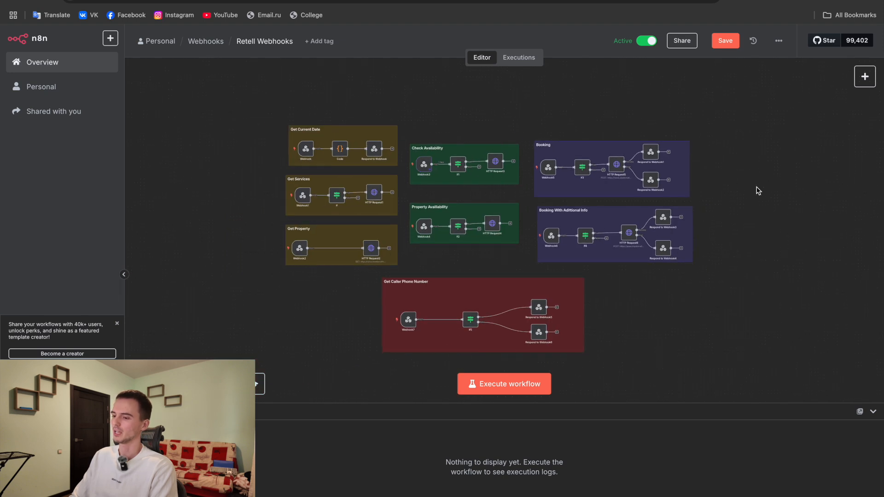
{"action": "left_click", "coordinate": [412, 0]}
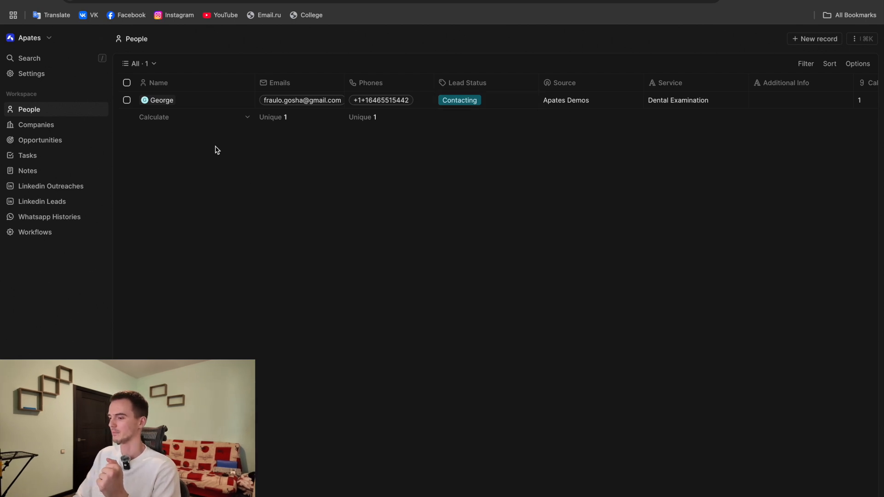
{"action": "scroll", "coordinate": [367, 118], "scroll_direction": "right", "scroll_amount": 4}
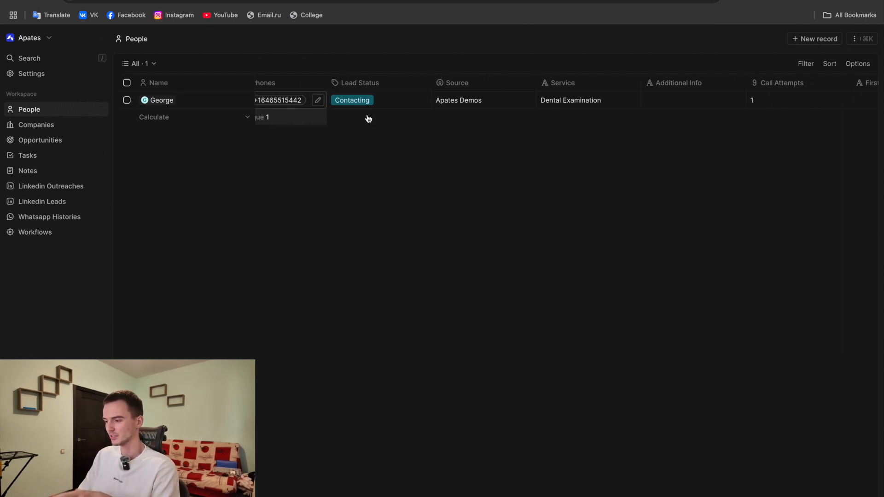
{"action": "scroll", "coordinate": [368, 118], "scroll_direction": "left", "scroll_amount": 3}
{"action": "scroll", "coordinate": [576, 135], "scroll_direction": "right", "scroll_amount": 6}
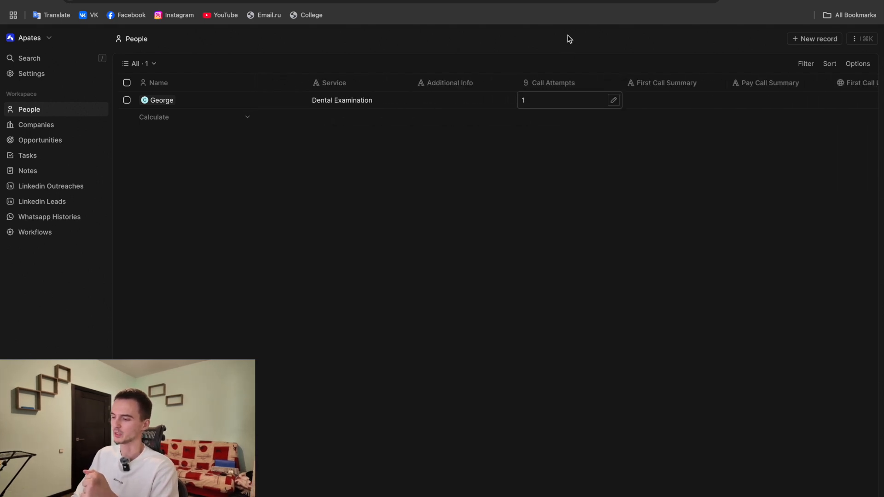
Return to the Retell Webhooks workflow in n8n and look over its availability, booking and caller phone number groups.
{"action": "left_click", "coordinate": [616, 1]}
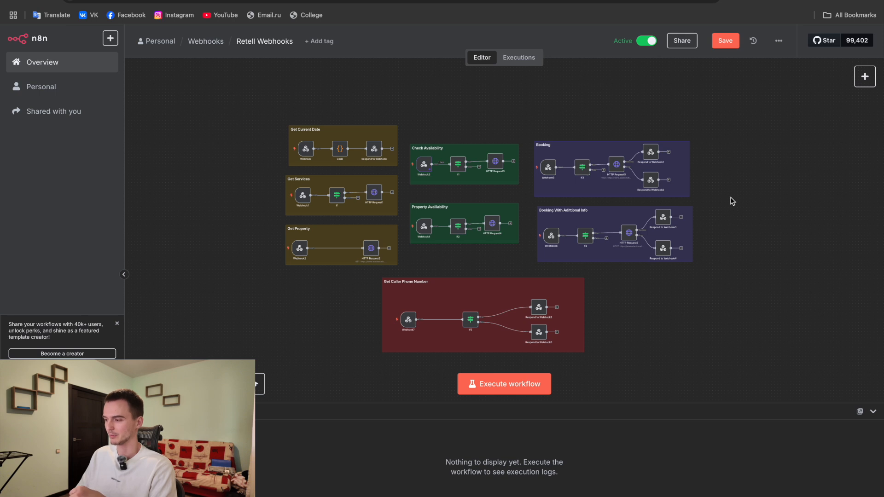
{"action": "scroll", "coordinate": [730, 197], "scroll_direction": "up", "scroll_amount": 3}
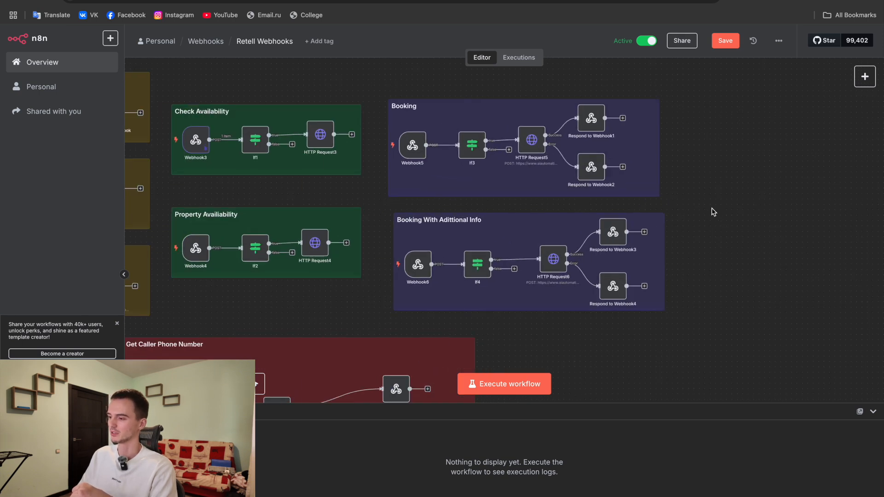
{"action": "scroll", "coordinate": [713, 212], "scroll_direction": "down", "scroll_amount": 3}
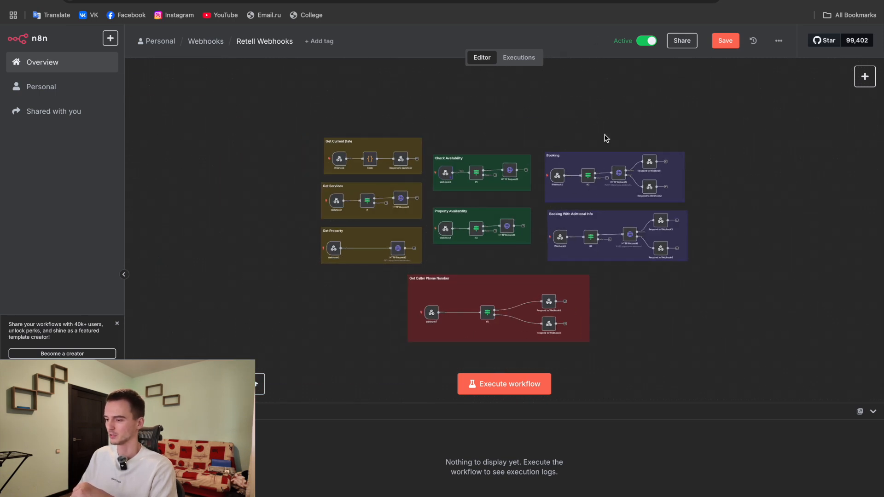
{"action": "scroll", "coordinate": [606, 138], "scroll_direction": "up", "scroll_amount": 3}
Switch to the CRM Webhooks workflow and examine the Main Twenty Hook group.
{"action": "left_click", "coordinate": [536, 0]}
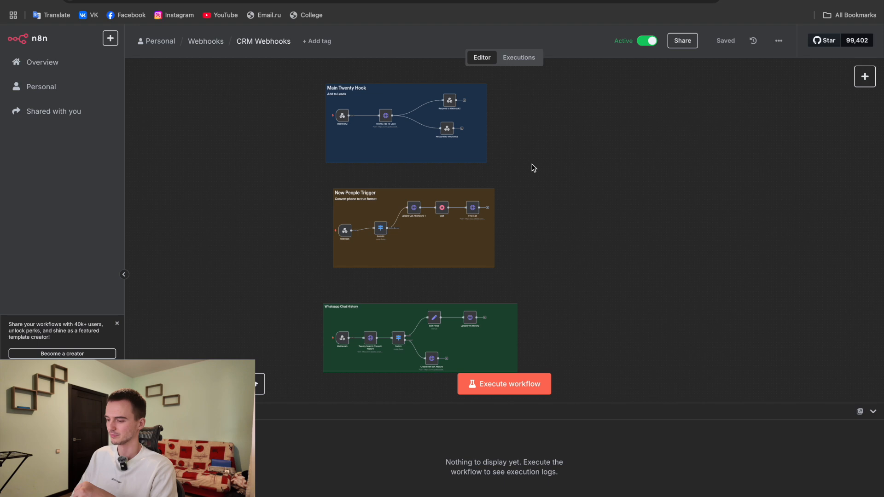
{"action": "scroll", "coordinate": [533, 167], "scroll_direction": "up", "scroll_amount": 3}
{"action": "scroll", "coordinate": [606, 183], "scroll_direction": "up", "scroll_amount": 1}
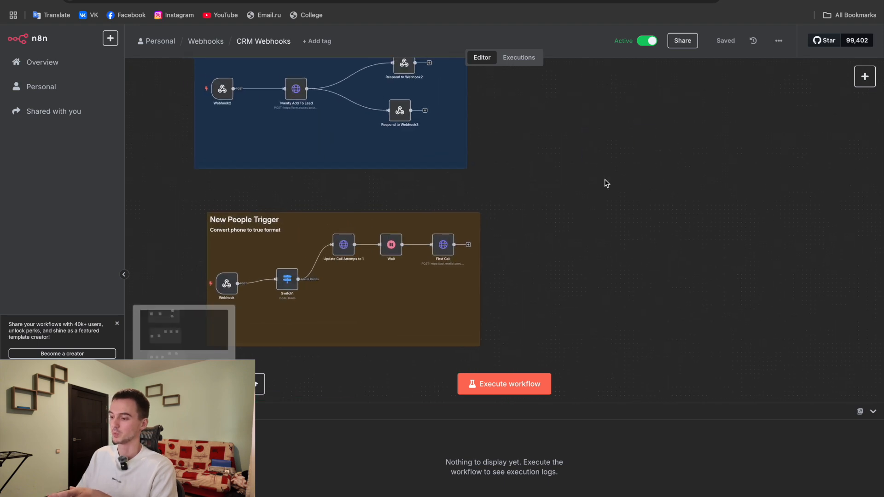
{"action": "scroll", "coordinate": [606, 183], "scroll_direction": "up", "scroll_amount": 2}
{"action": "scroll", "coordinate": [606, 183], "scroll_direction": "left", "scroll_amount": 2}
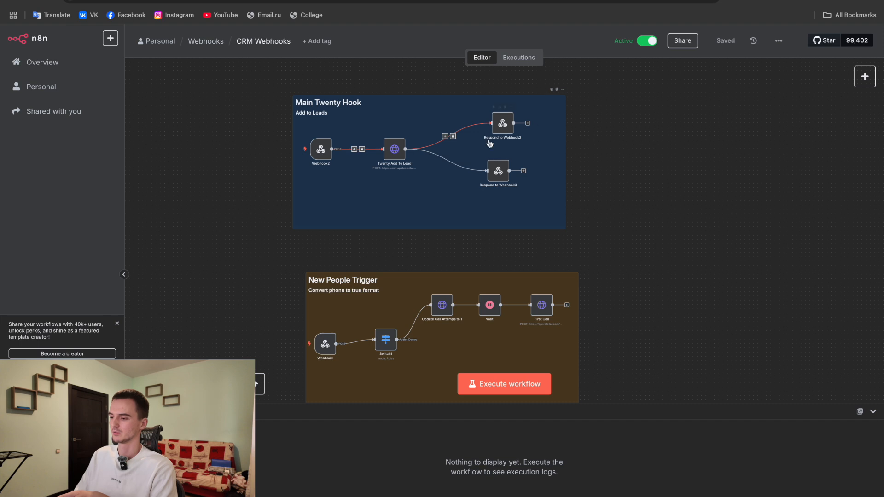
Compare the Booking responses in Retell Webhooks with the Twenty Add To Lead node in CRM Webhooks.
{"action": "left_click", "coordinate": [553, 1]}
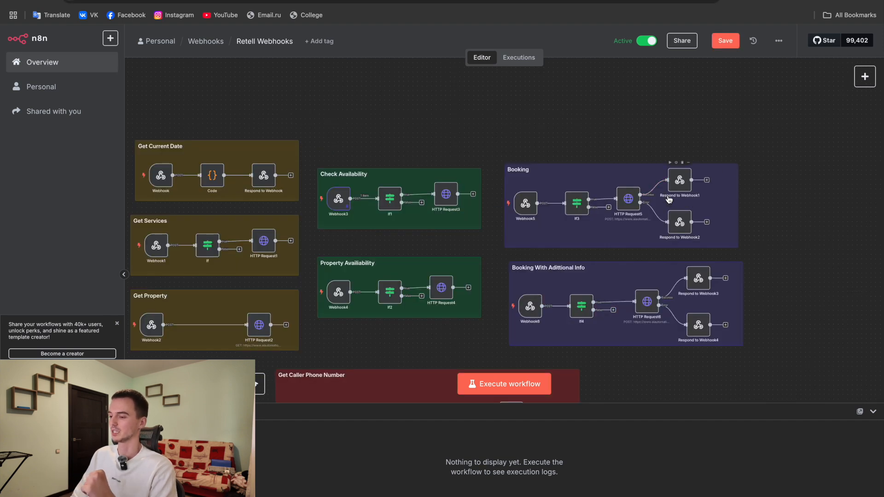
{"action": "left_click", "coordinate": [442, 1]}
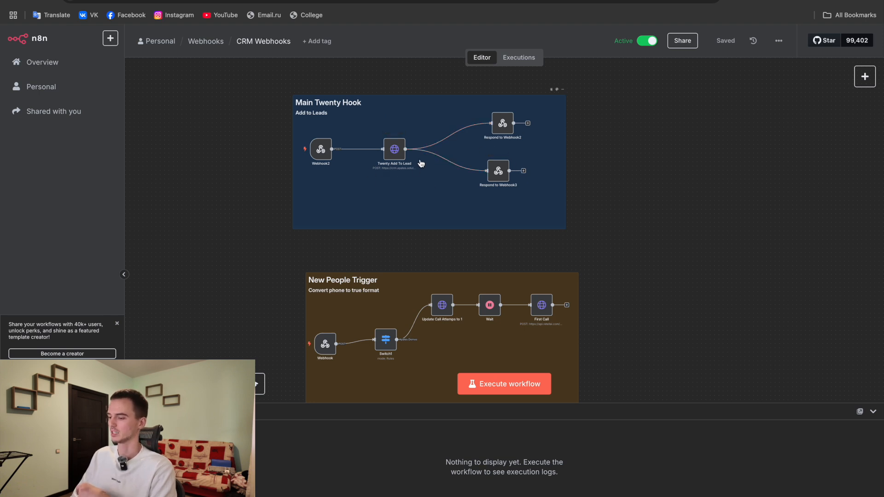
{"action": "scroll", "coordinate": [421, 164], "scroll_direction": "up", "scroll_amount": 5}
{"action": "scroll", "coordinate": [529, 143], "scroll_direction": "up", "scroll_amount": 1}
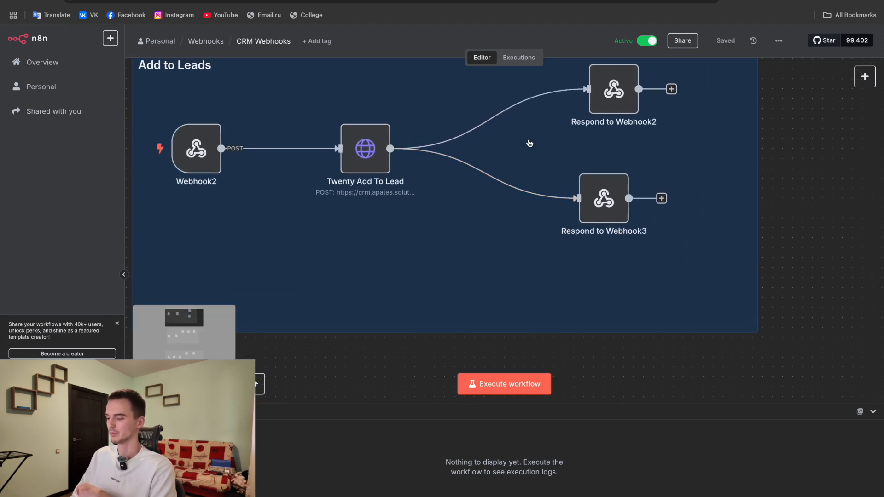
Examine the New People Trigger group in CRM Webhooks, from its Webhook and Switch1 to the First Call node.
{"action": "scroll", "coordinate": [601, 184], "scroll_direction": "down", "scroll_amount": 5}
{"action": "scroll", "coordinate": [574, 241], "scroll_direction": "down", "scroll_amount": 2}
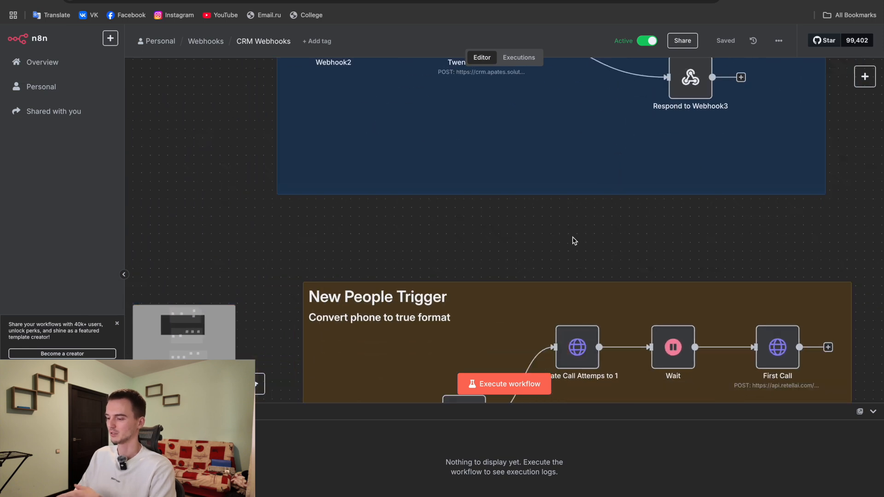
{"action": "scroll", "coordinate": [574, 241], "scroll_direction": "down", "scroll_amount": 3}
{"action": "scroll", "coordinate": [574, 240], "scroll_direction": "down", "scroll_amount": 2}
{"action": "scroll", "coordinate": [574, 240], "scroll_direction": "right", "scroll_amount": 1}
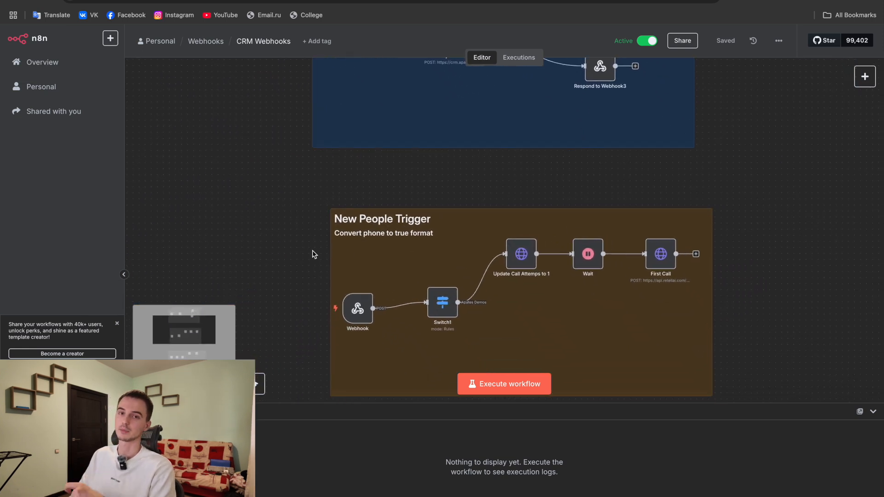
Examine the call branch of the New People Trigger group, covering the Update Call Attemps to 1, Wait and First Call nodes.
{"action": "scroll", "coordinate": [312, 255], "scroll_direction": "down", "scroll_amount": 2}
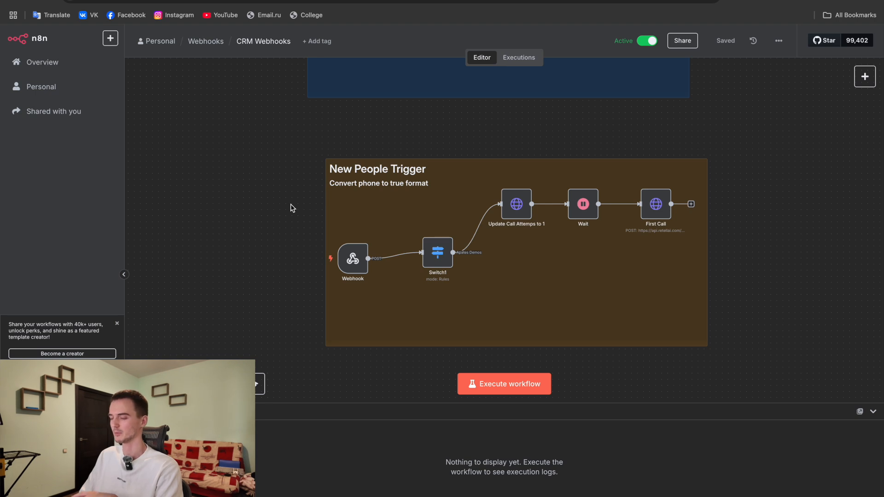
{"action": "scroll", "coordinate": [608, 237], "scroll_direction": "up", "scroll_amount": 1}
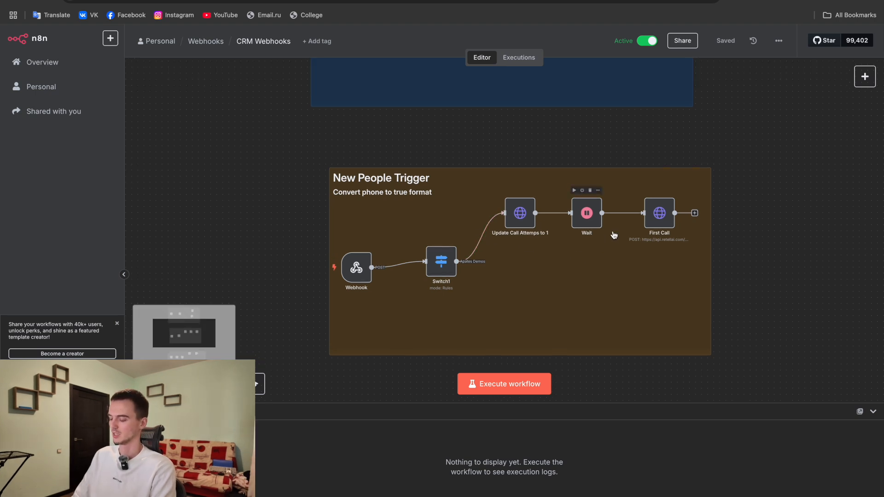
{"action": "scroll", "coordinate": [614, 235], "scroll_direction": "up", "scroll_amount": 5}
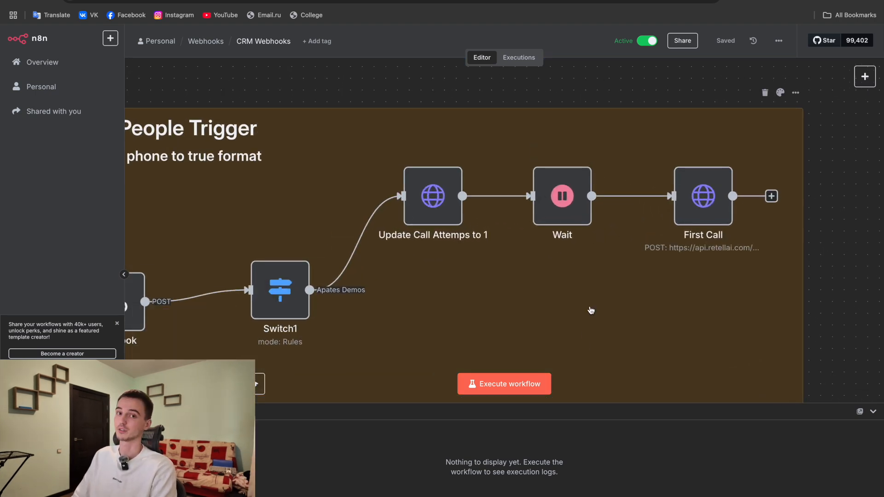
{"action": "left_click_drag", "start_coordinate": [591, 310], "coordinate": [560, 272]}
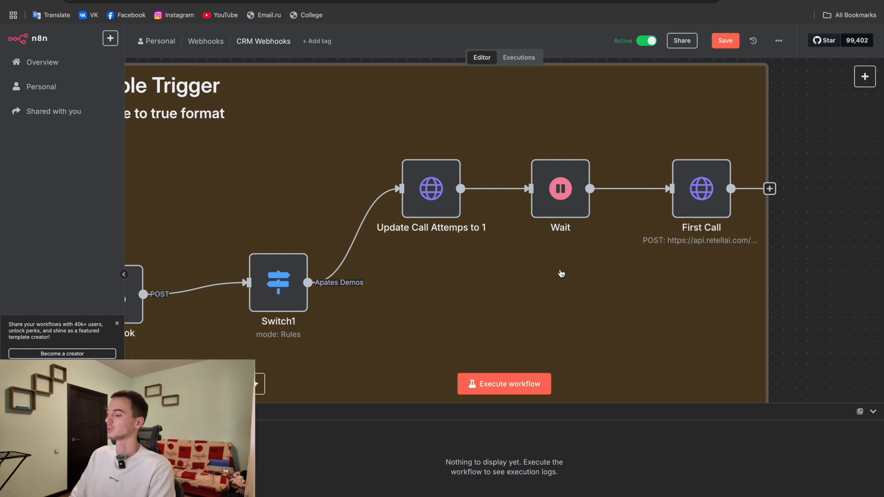
{"action": "key", "text": "super+z"}
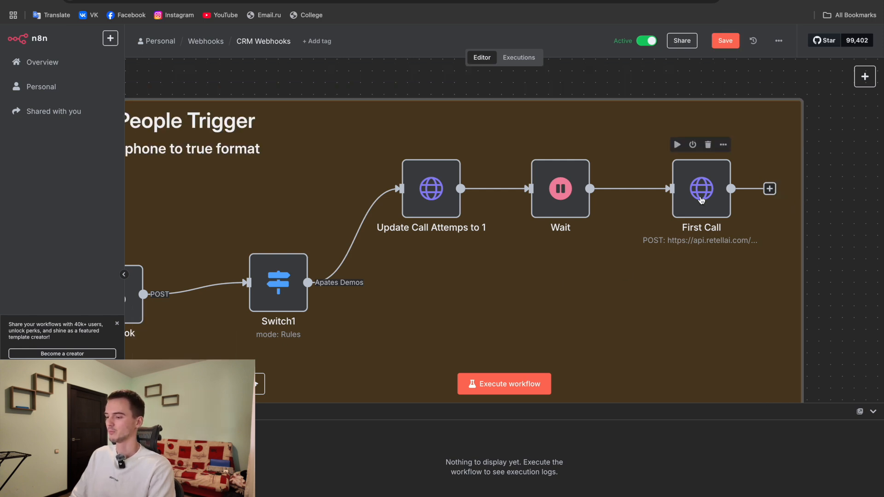
{"action": "scroll", "coordinate": [824, 179], "scroll_direction": "down", "scroll_amount": 3}
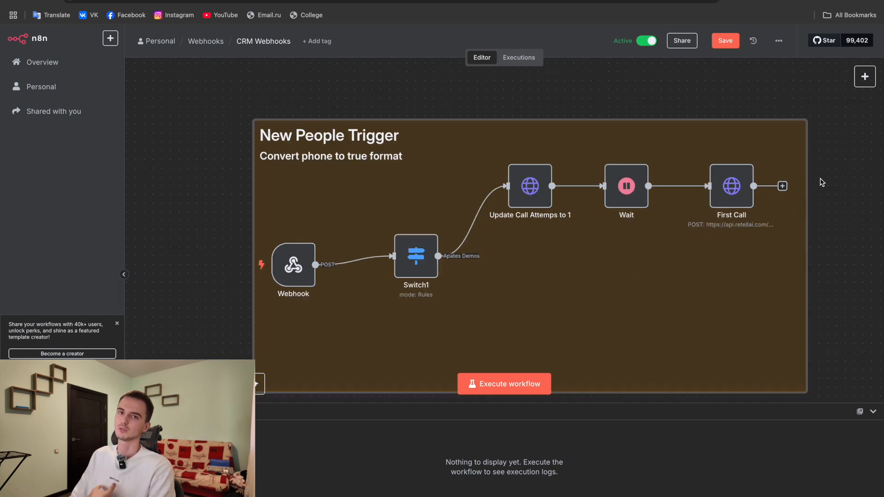
{"action": "scroll", "coordinate": [265, 146], "scroll_direction": "down", "scroll_amount": 2}
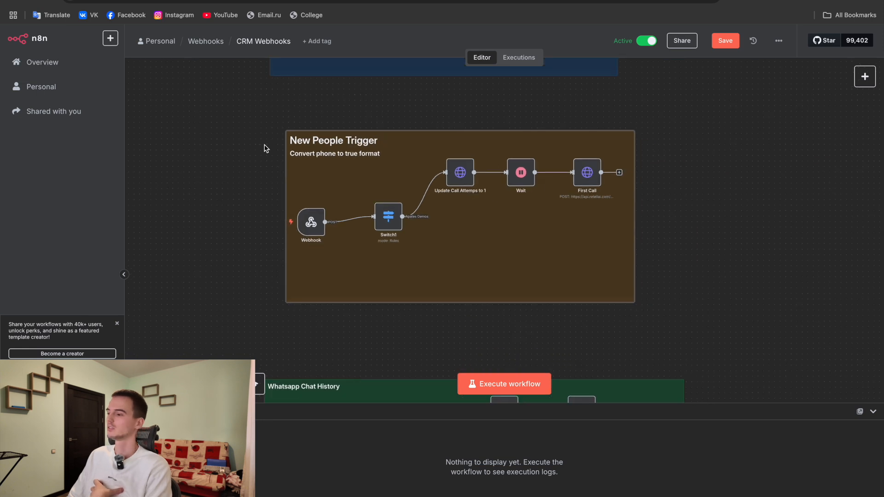
{"action": "mouse_move", "coordinate": [437, 178]}
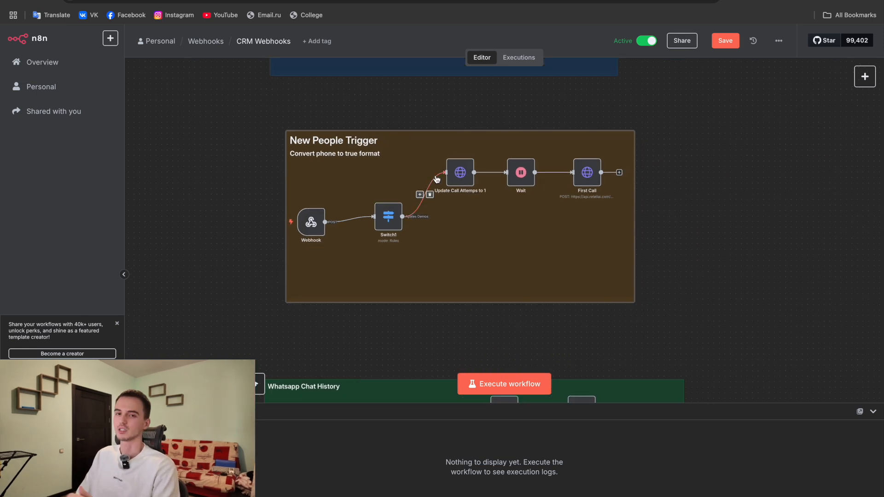